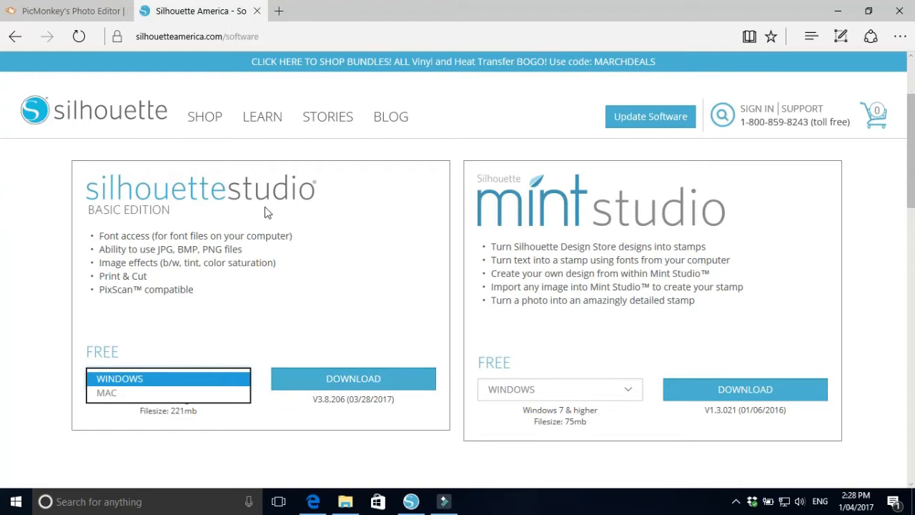
# Step: Switch to Silhouette Studio and set the page size of the blank Untitled-1 document to A4
pyautogui.click(410, 501)
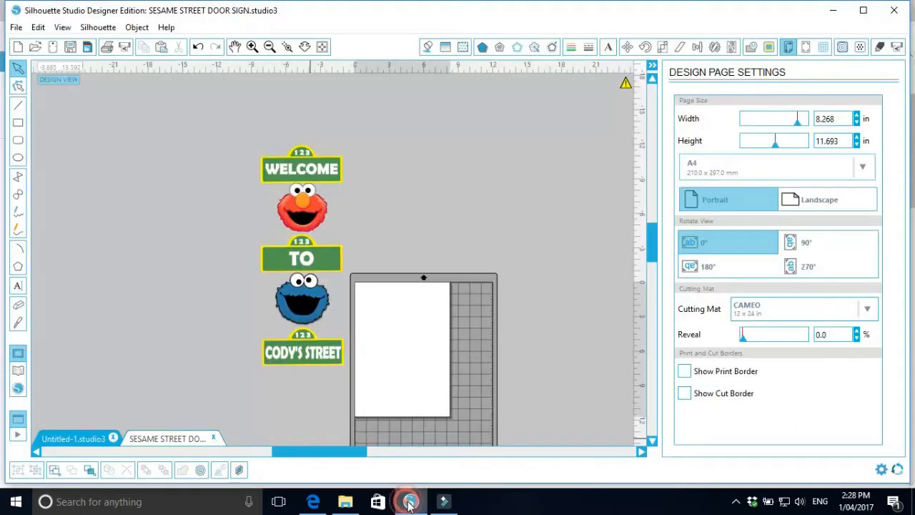
pyautogui.click(92, 438)
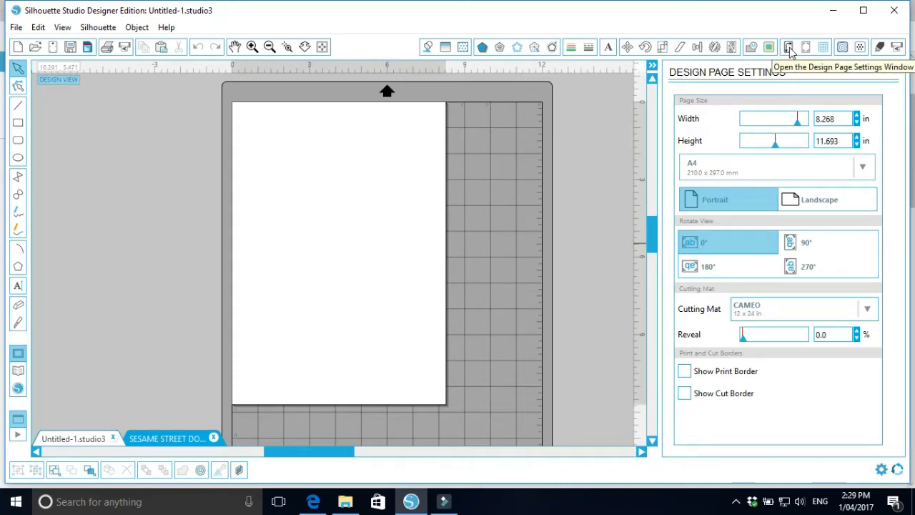
pyautogui.click(789, 48)
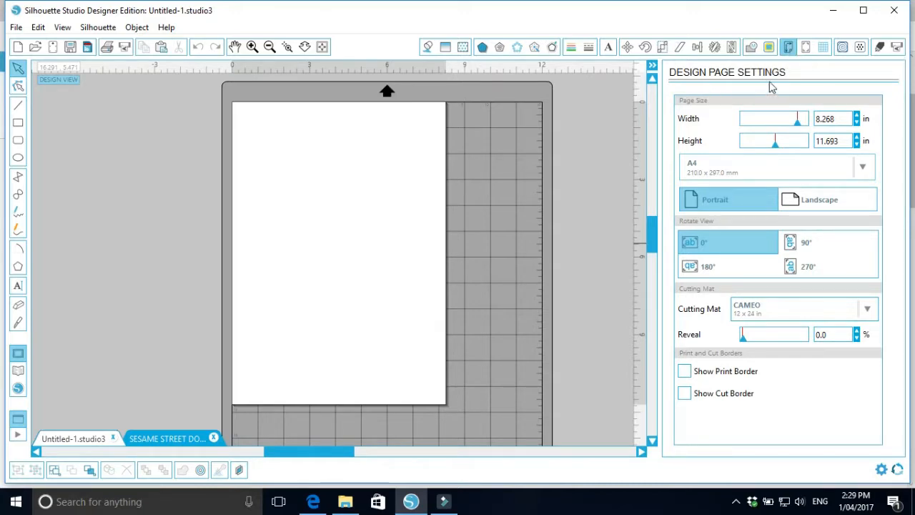
pyautogui.click(741, 172)
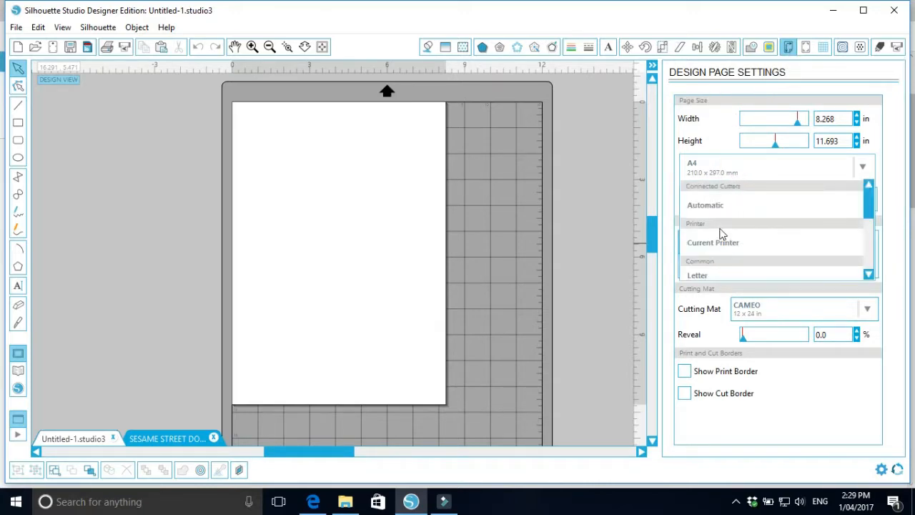
pyautogui.scroll(-5, 725, 239)
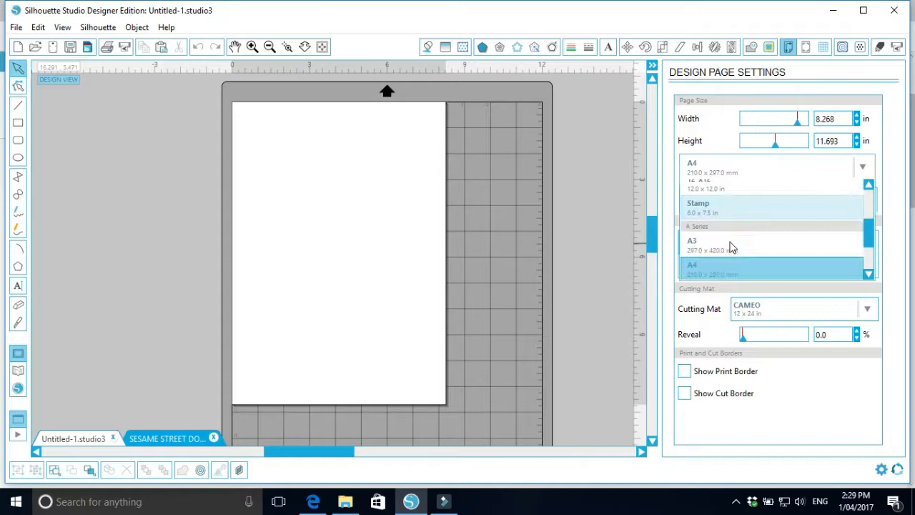
pyautogui.click(704, 268)
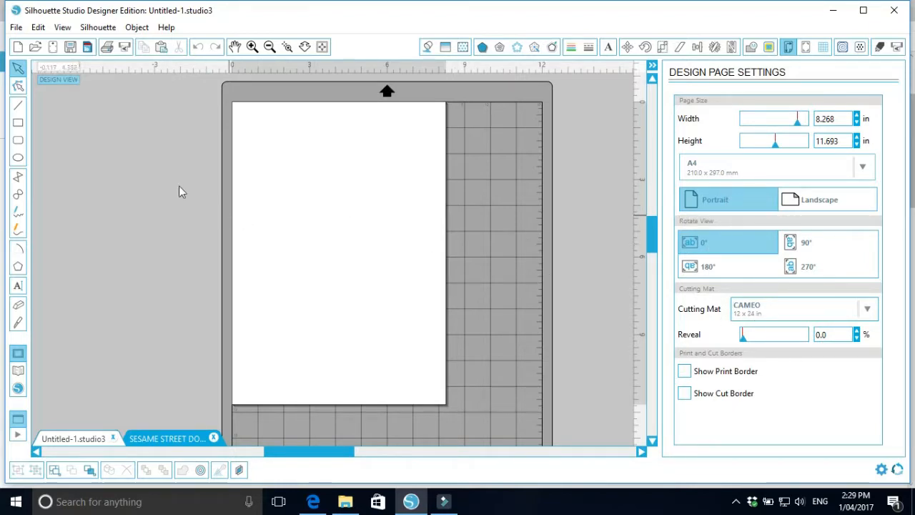
pyautogui.click(160, 176)
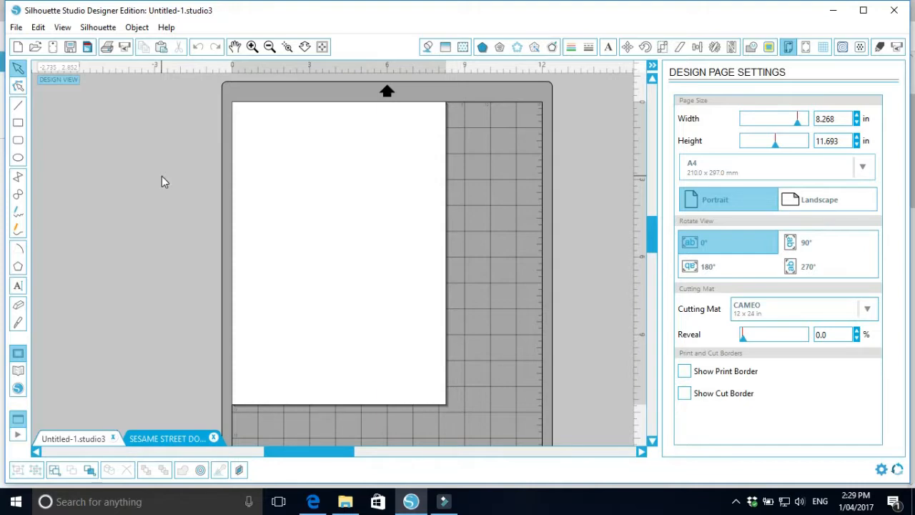
# Step: Examine the SESAME STREET DOOR SIGN design and the size of its lowest sign, and return to the Untitled-1 document
pyautogui.click(170, 438)
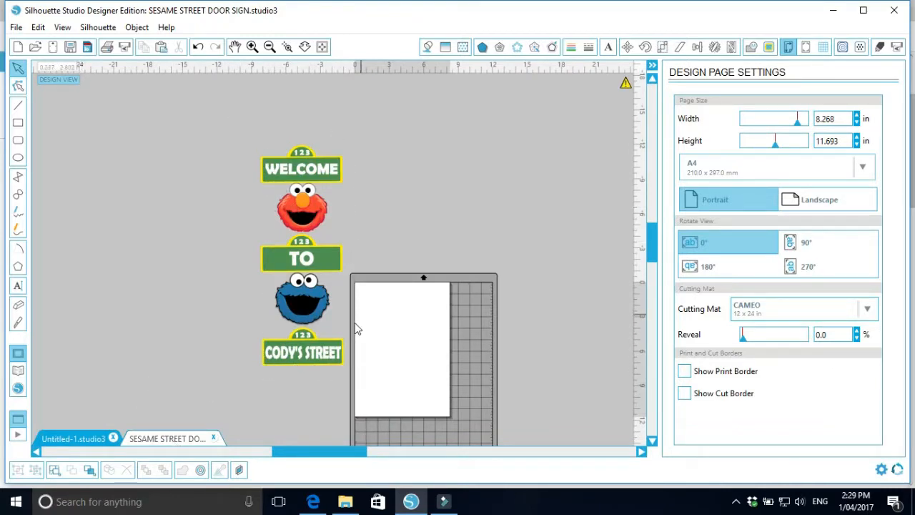
pyautogui.click(311, 355)
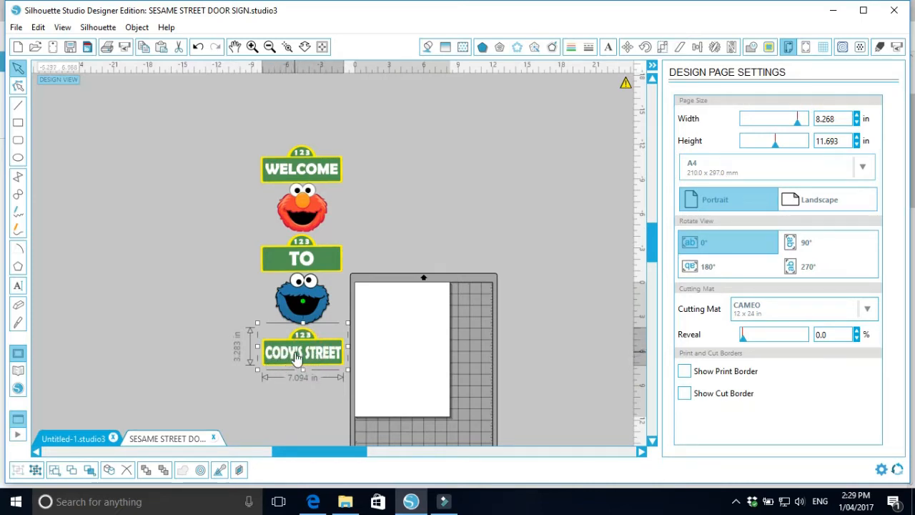
pyautogui.click(208, 298)
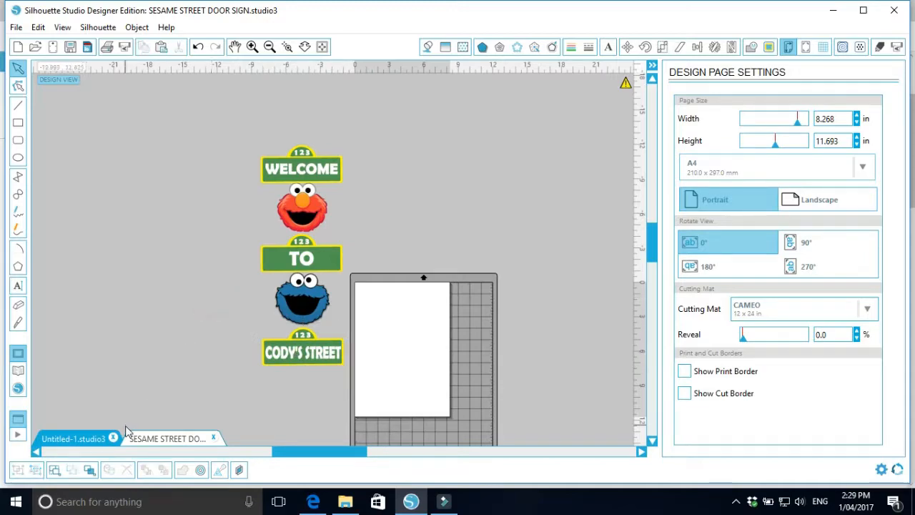
pyautogui.click(89, 438)
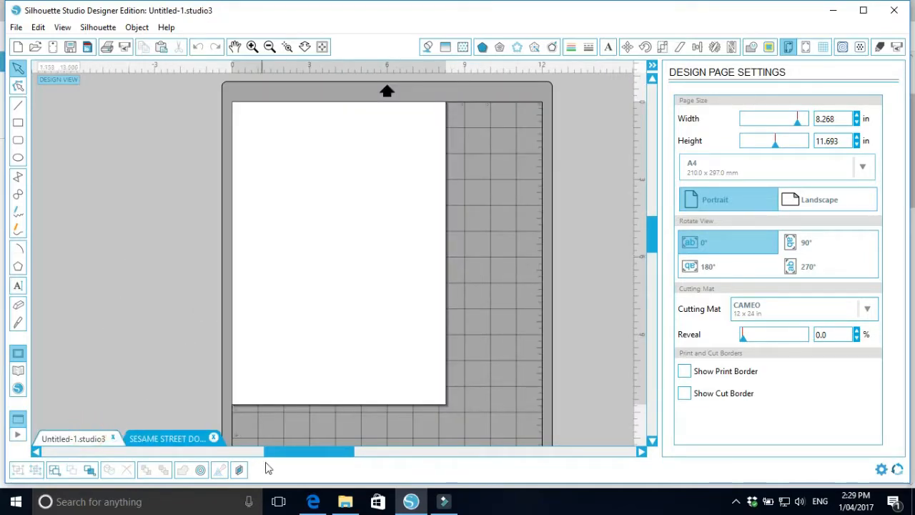
# Step: Switch to the Edge browser and open google.com in a new tab
pyautogui.click(313, 501)
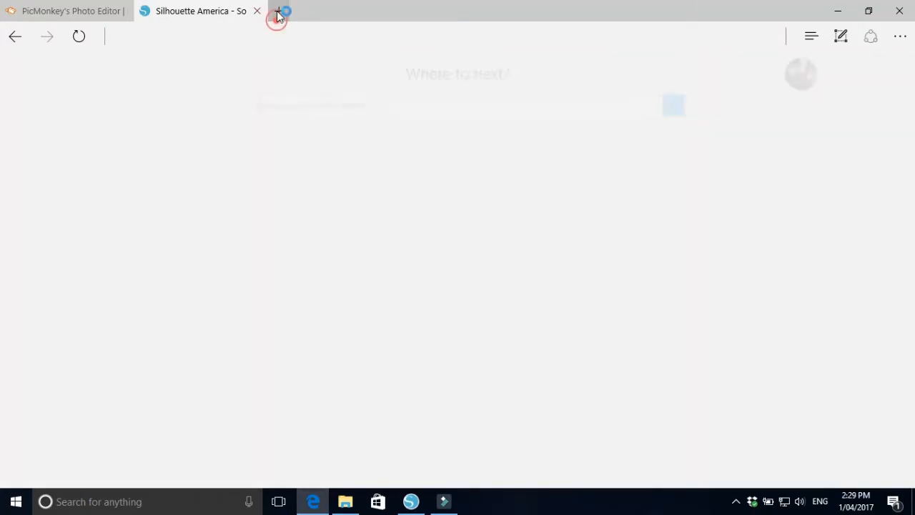
pyautogui.click(279, 11)
pyautogui.write('goo')
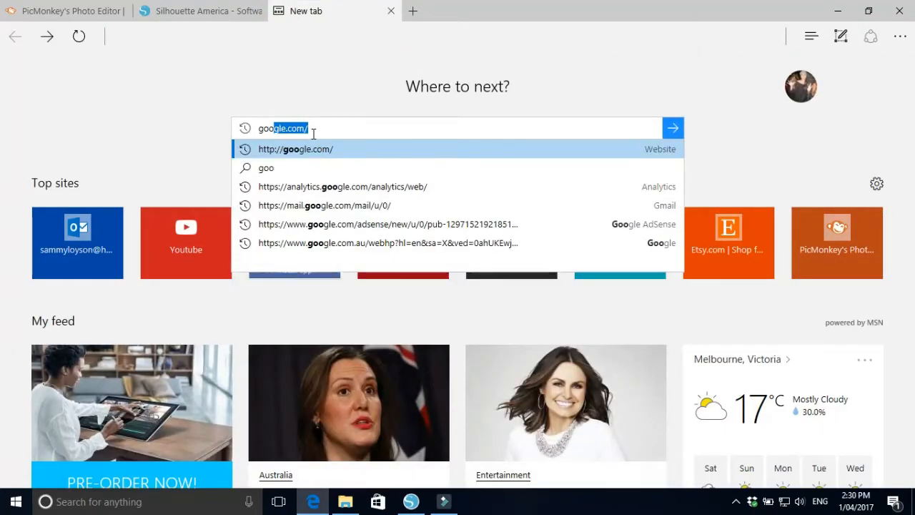
pyautogui.press('Return')
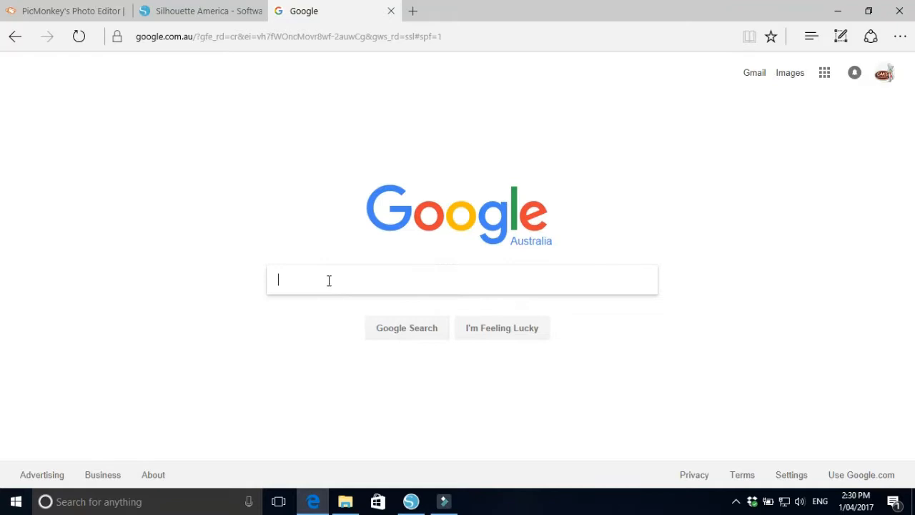
# Step: Search Google for "sesame street logo" and show the image results
pyautogui.click(328, 279)
pyautogui.write('se')
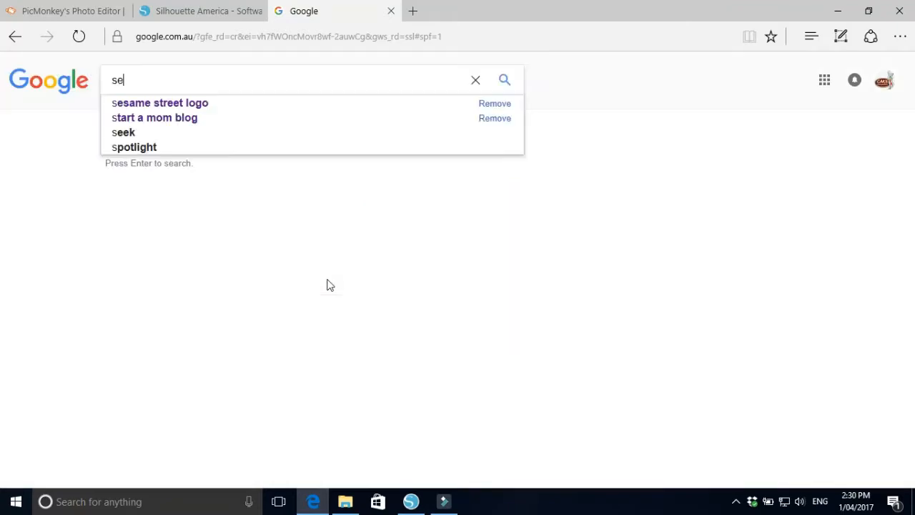
pyautogui.write('same street logo')
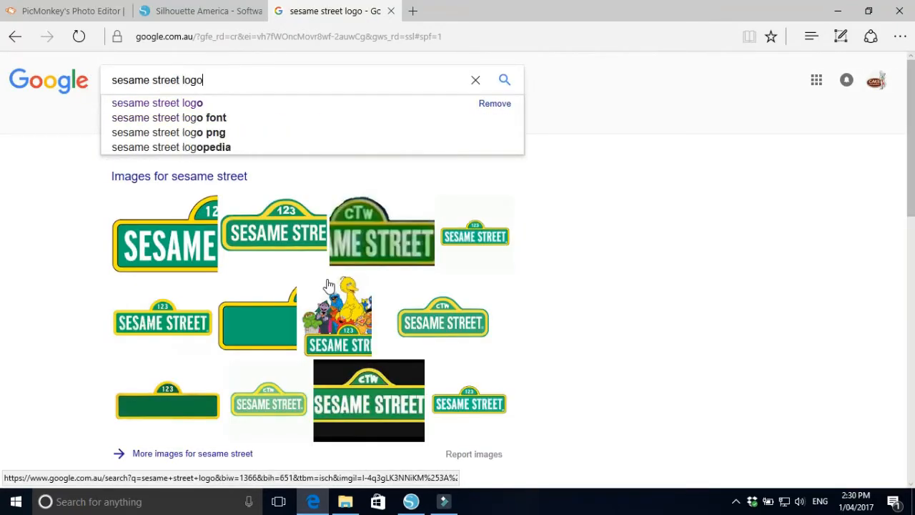
pyautogui.press('Return')
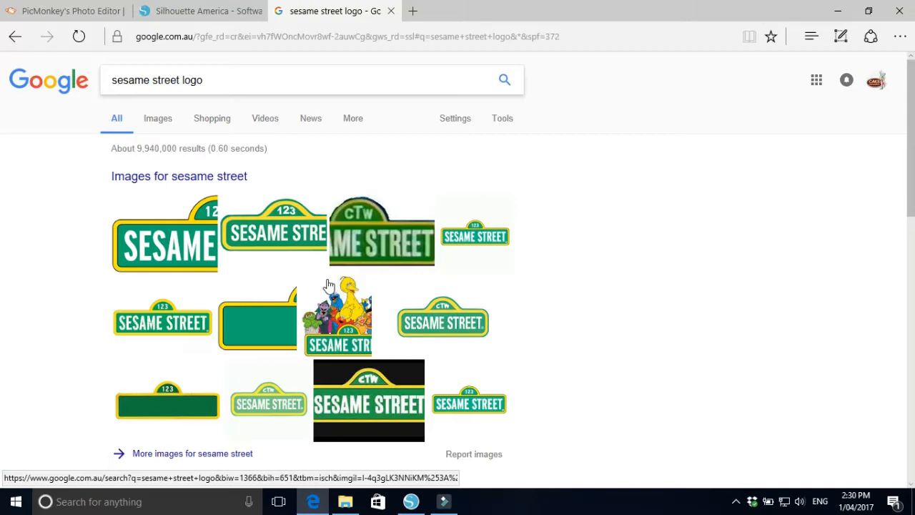
pyautogui.click(159, 120)
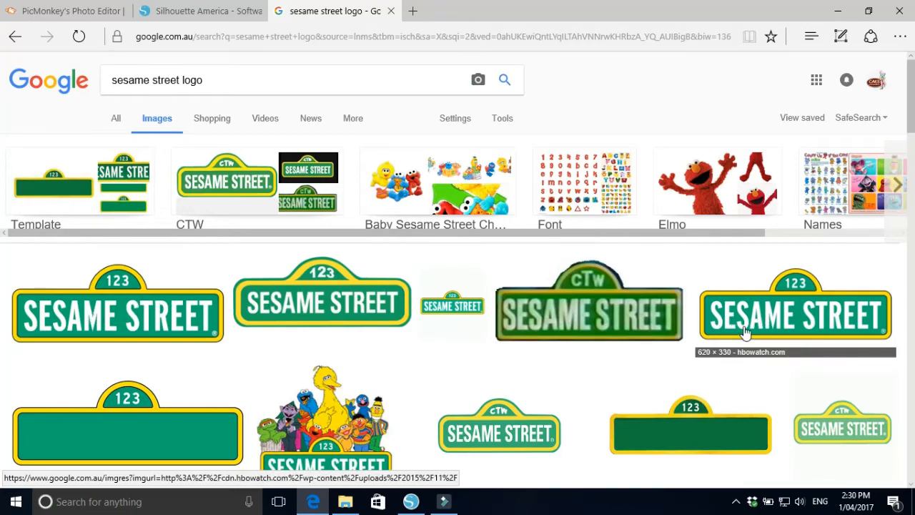
# Step: Save the ClipArtBest blank dark-green 123 sign template to the Desktop as a PNG and close its preview
pyautogui.scroll(-1, 745, 323)
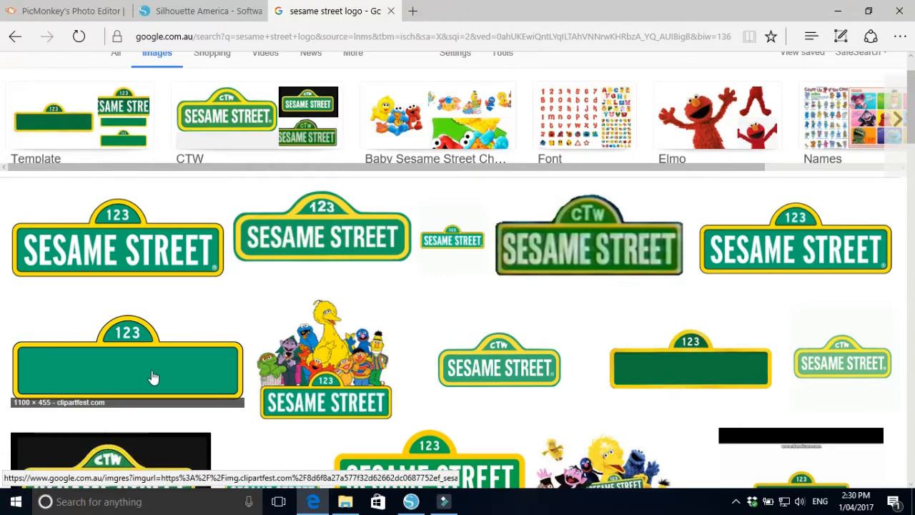
pyautogui.click(679, 371)
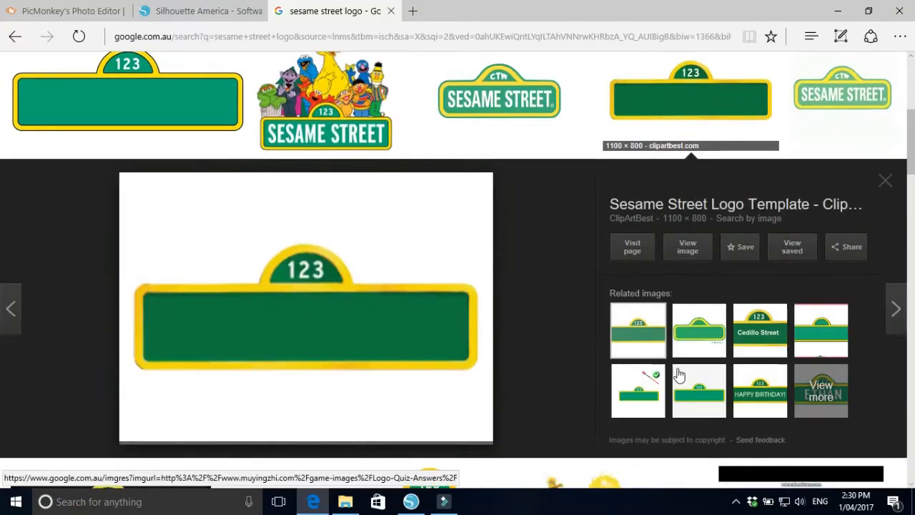
pyautogui.rightClick(349, 322)
pyautogui.click(410, 236)
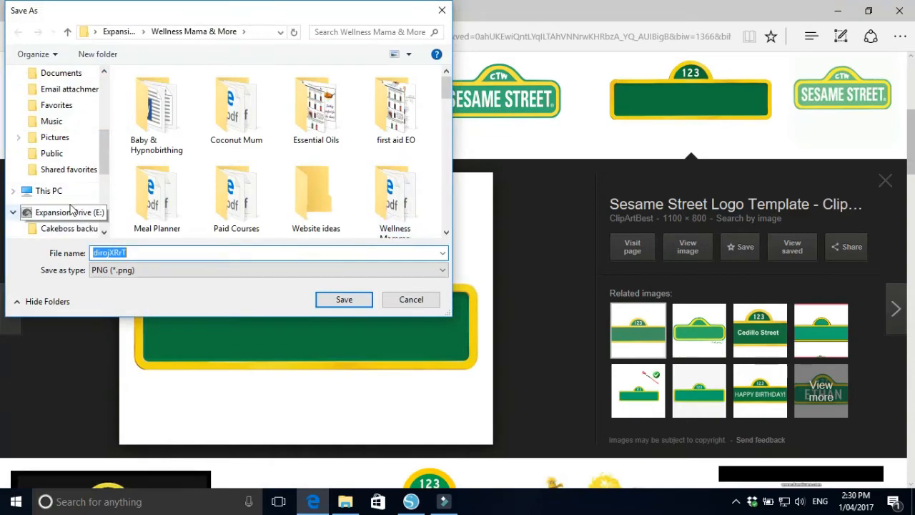
pyautogui.click(46, 192)
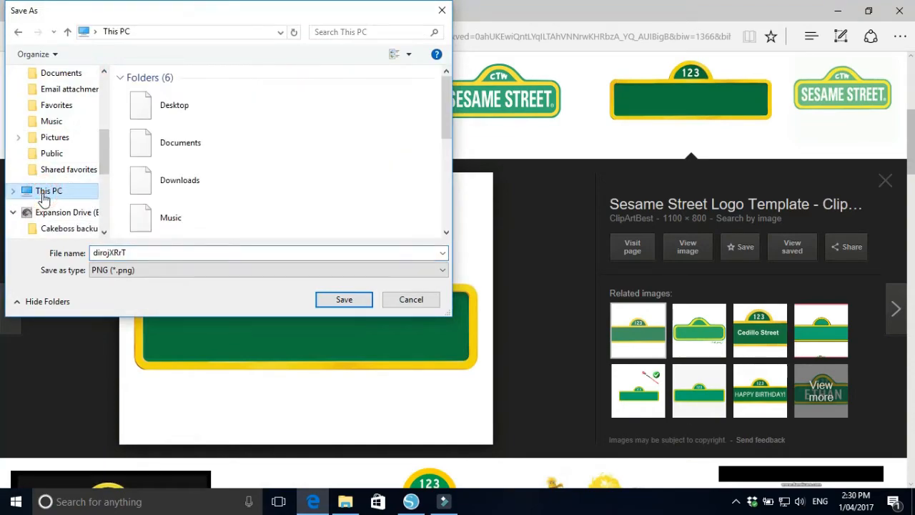
pyautogui.doubleClick(198, 106)
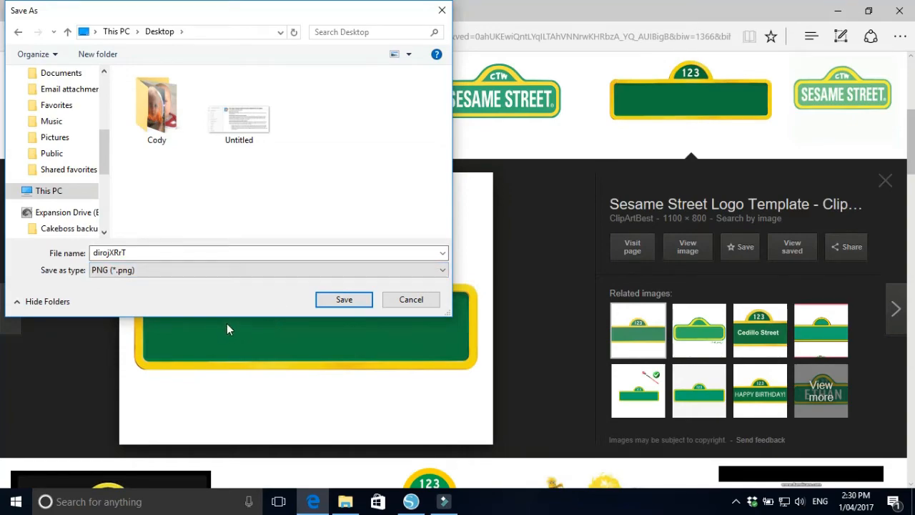
pyautogui.click(329, 302)
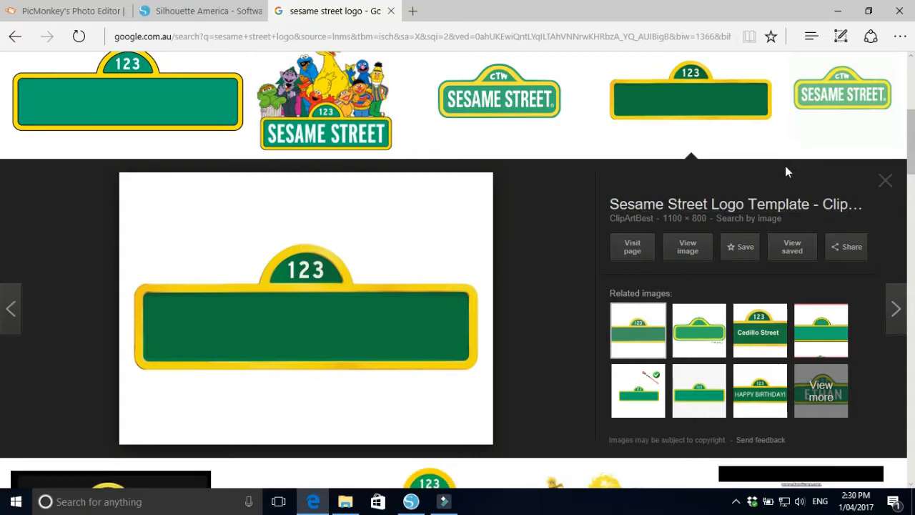
pyautogui.click(886, 180)
# Step: Search Google Images for "elmo clipart" and refine the query to "elmo face clipart"
pyautogui.scroll(5, 522, 395)
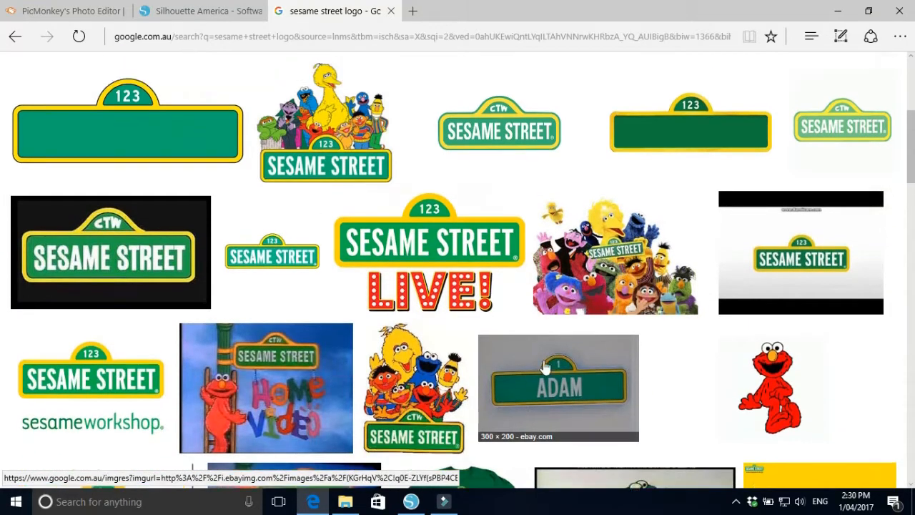
pyautogui.tripleClick(219, 80)
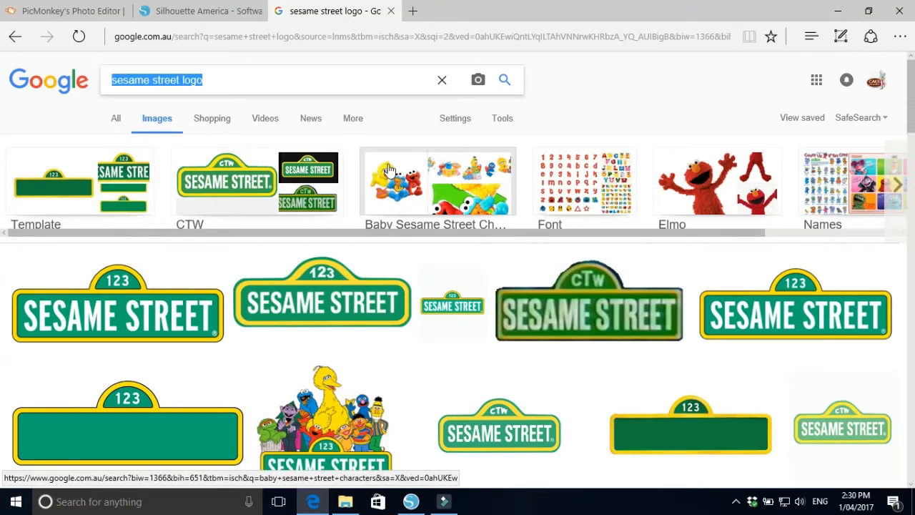
pyautogui.write('elmo')
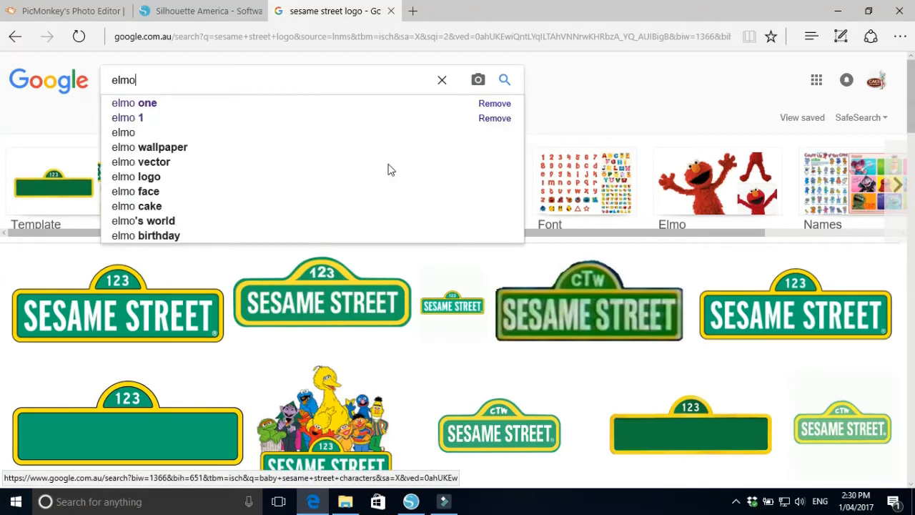
pyautogui.write(' clipar')
pyautogui.write('t')
pyautogui.press('Return')
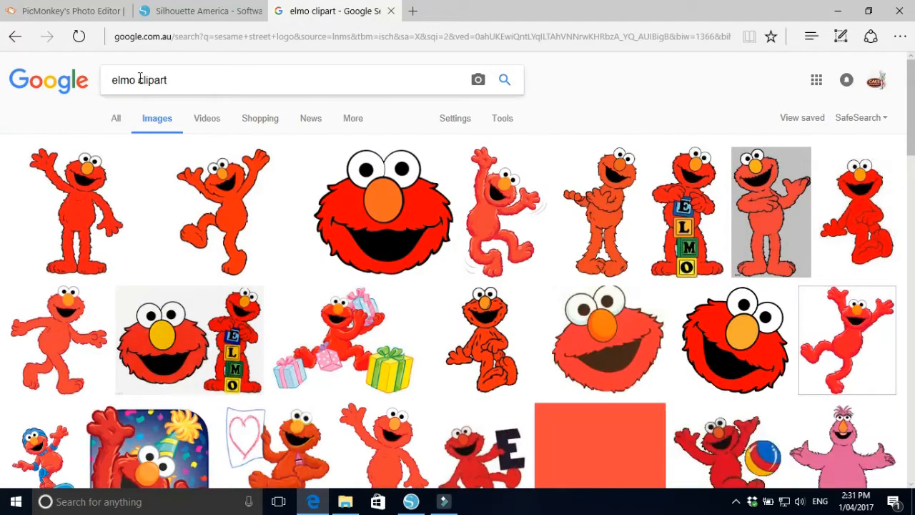
pyautogui.click(139, 80)
pyautogui.write('face')
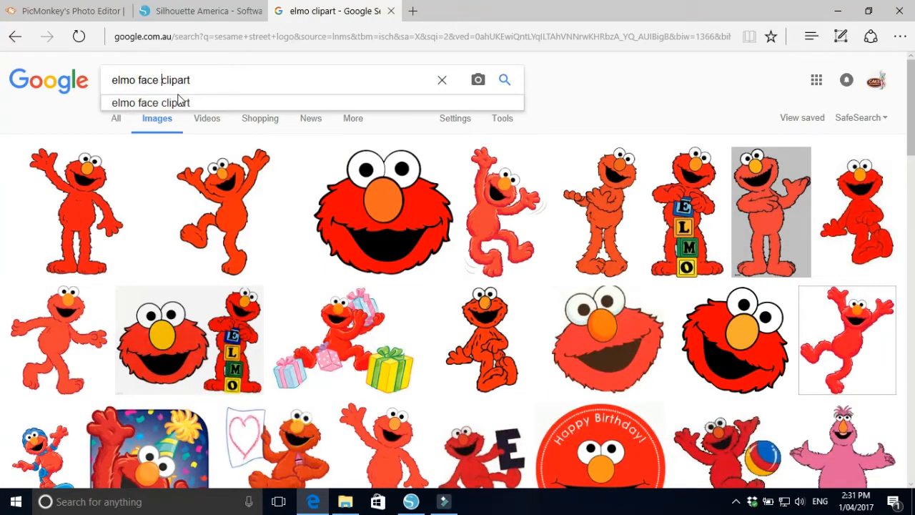
pyautogui.click(179, 102)
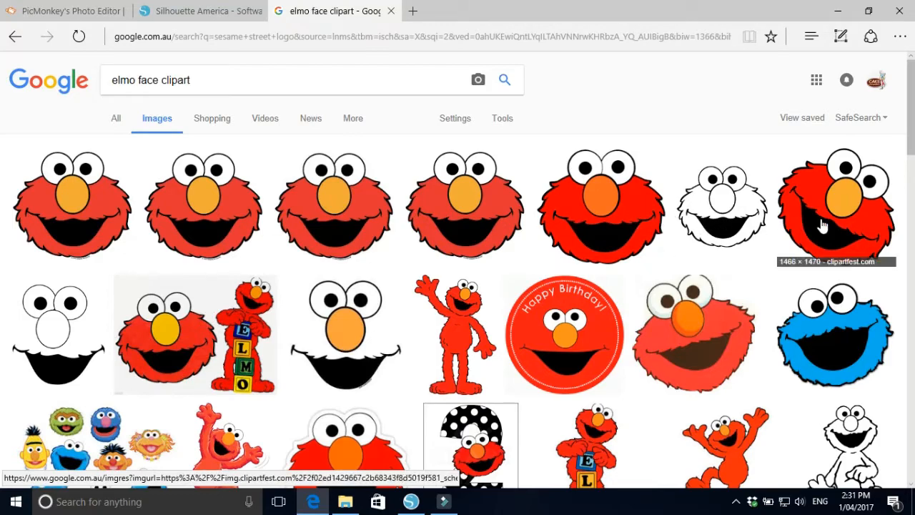
# Step: Preview the first Elmo face from Clipart Panda, close the preview and look over the other Elmo face results
pyautogui.click(90, 211)
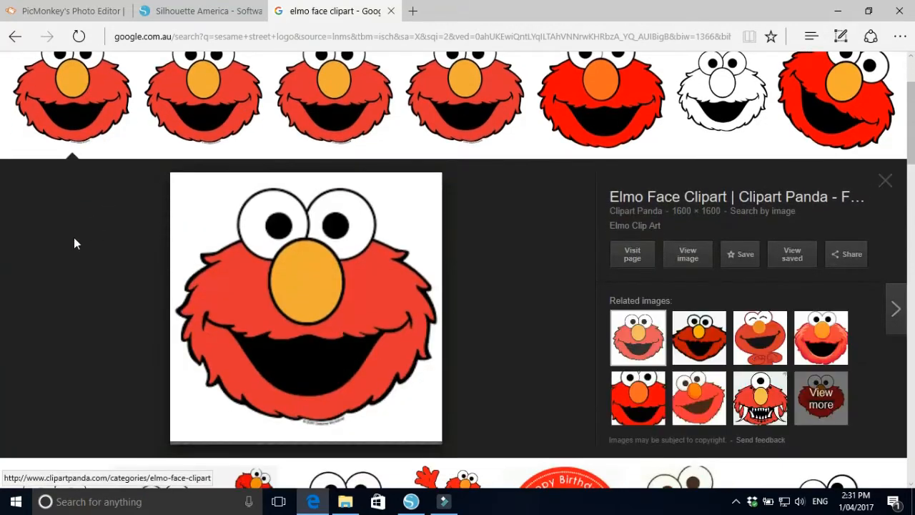
pyautogui.click(885, 181)
pyautogui.scroll(1, 411, 154)
pyautogui.scroll(2, 411, 154)
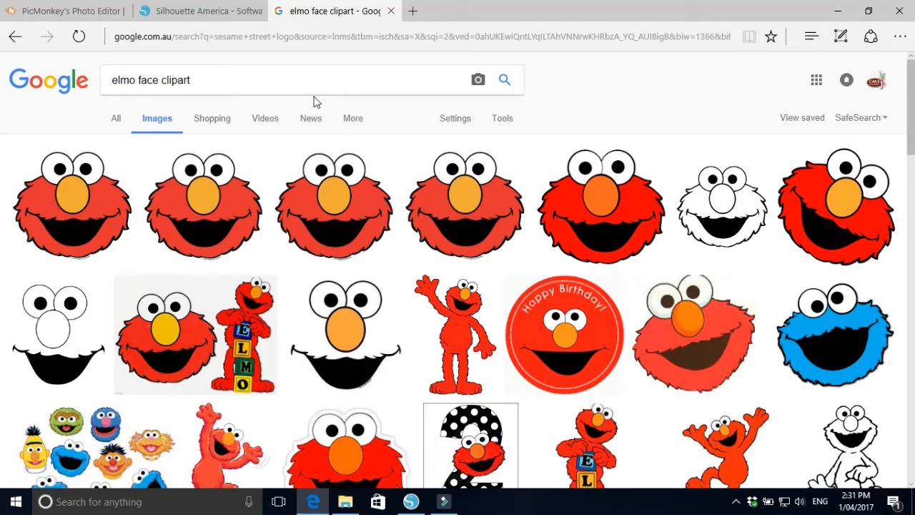
pyautogui.scroll(-1, 322, 101)
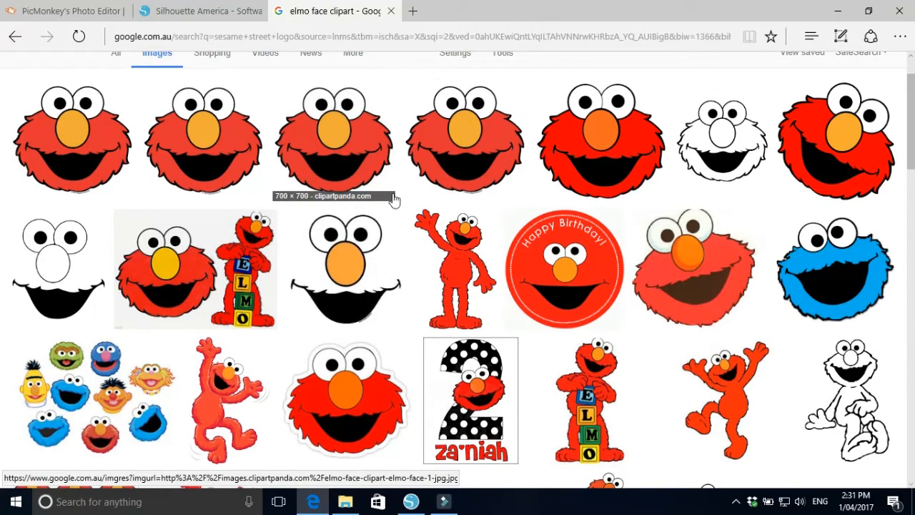
# Step: Switch to Silhouette Studio and show the contents of the Sesame St folder in the local library
pyautogui.click(410, 501)
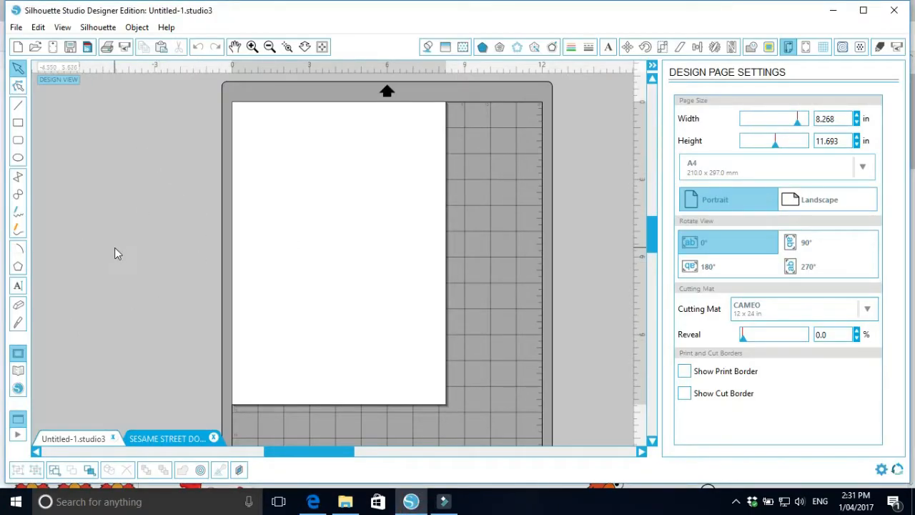
pyautogui.click(18, 373)
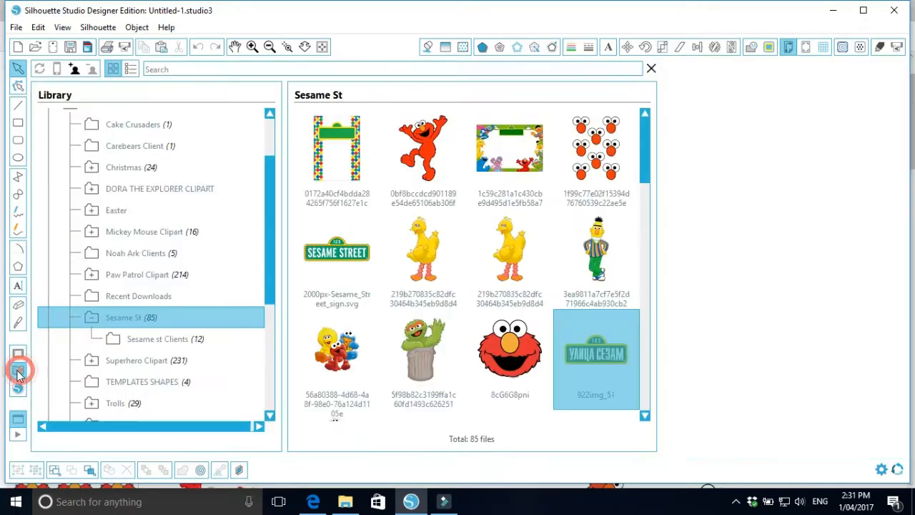
pyautogui.scroll(3, 175, 302)
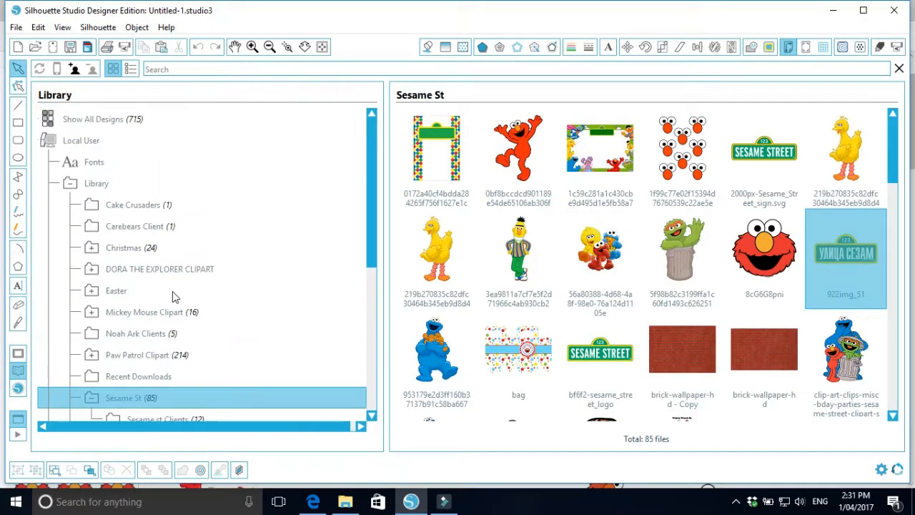
pyautogui.click(104, 185)
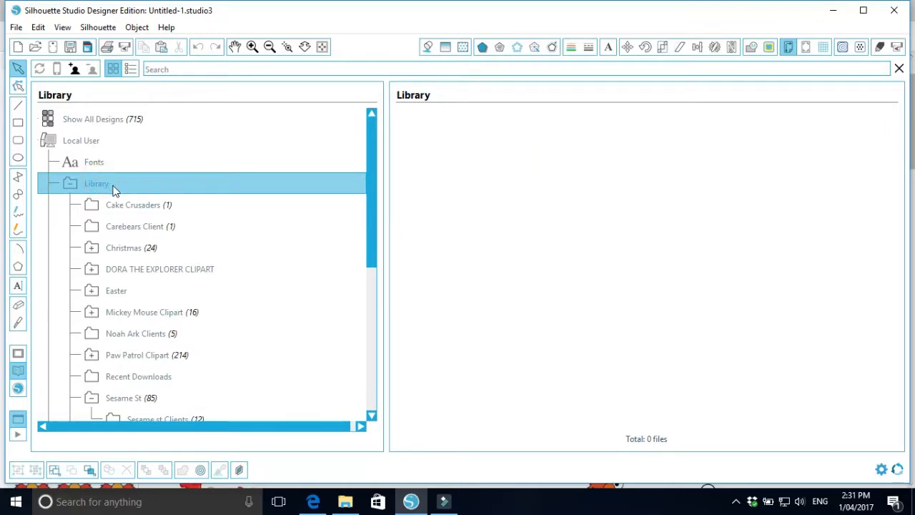
pyautogui.rightClick(100, 190)
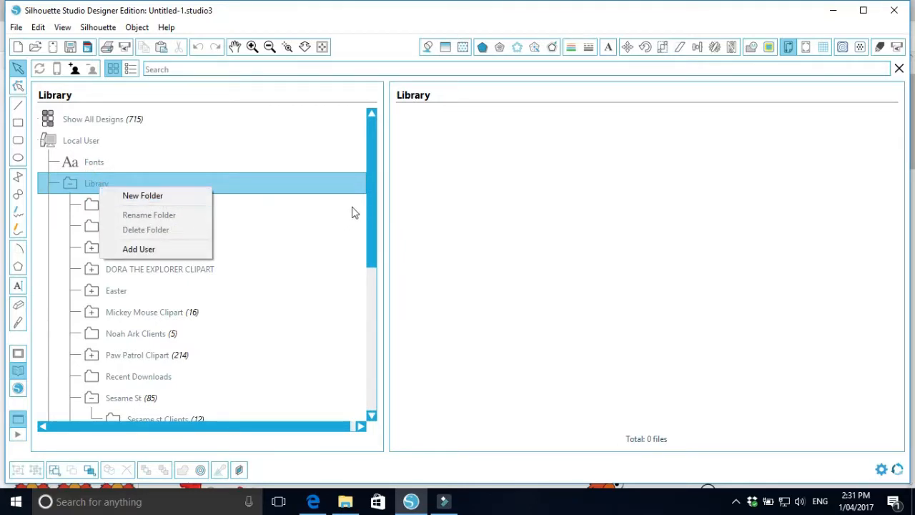
pyautogui.click(371, 188)
pyautogui.moveTo(371, 188); pyautogui.dragTo(381, 305)
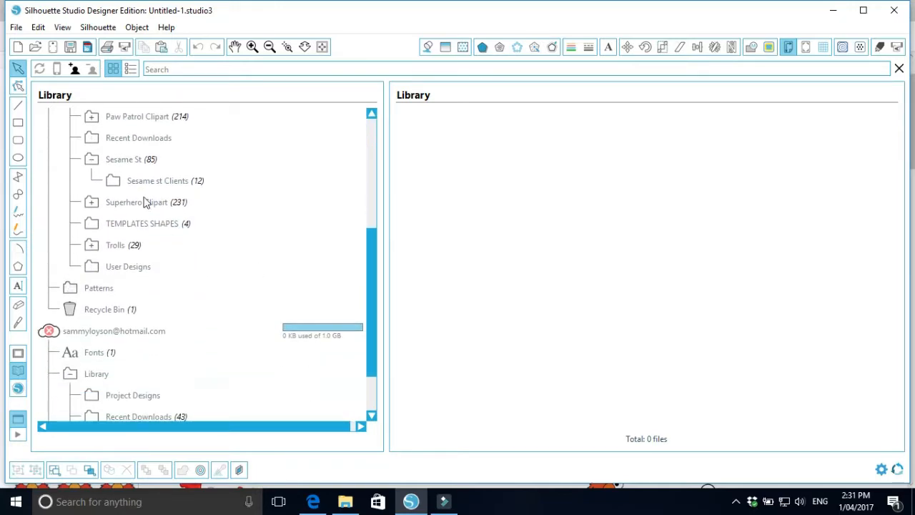
pyautogui.click(127, 159)
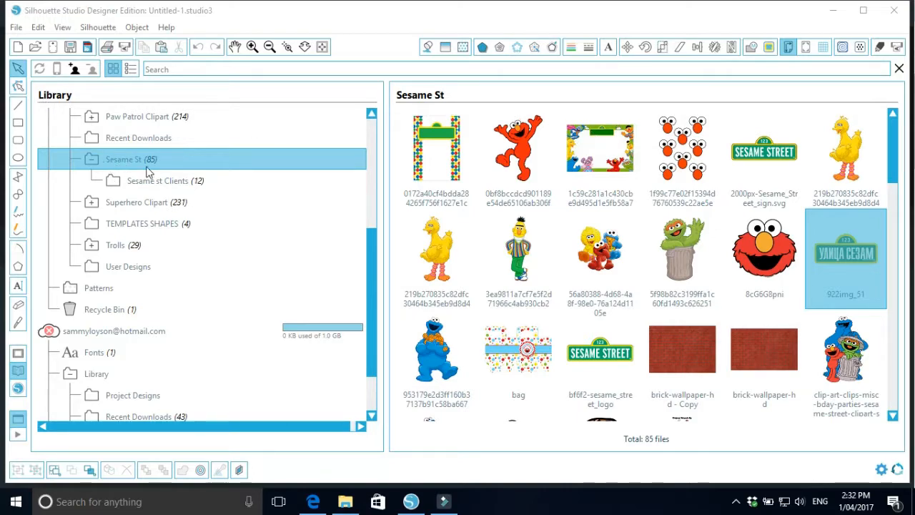
# Step: Add the dirojXRrT sign image from the Desktop to the Sesame St library folder and close File Explorer
pyautogui.click(346, 500)
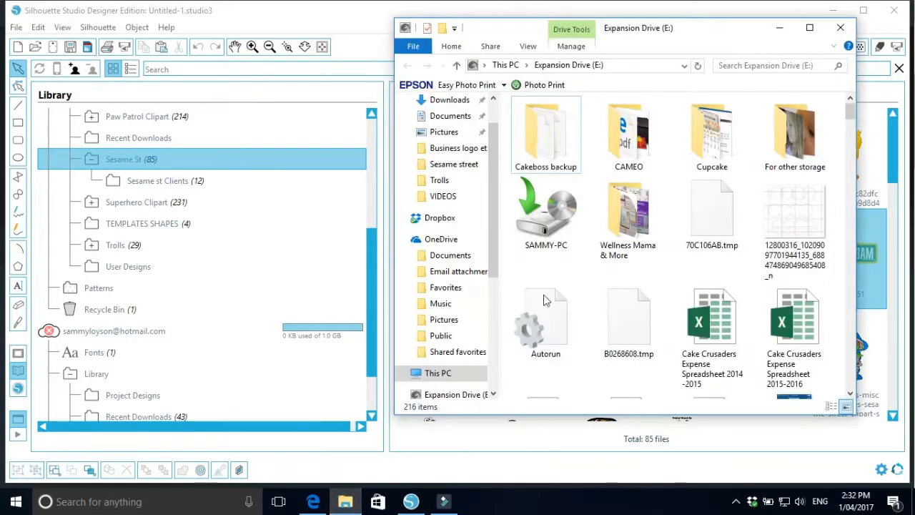
pyautogui.click(440, 373)
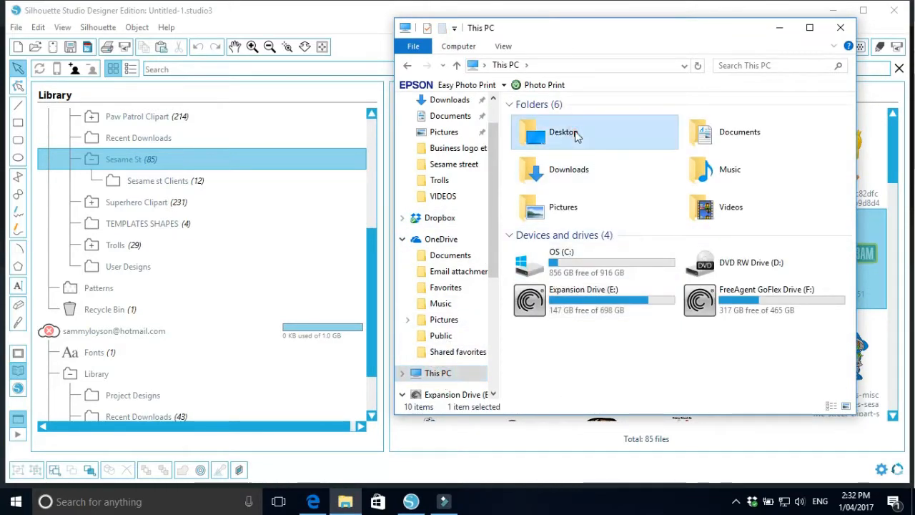
pyautogui.doubleClick(576, 133)
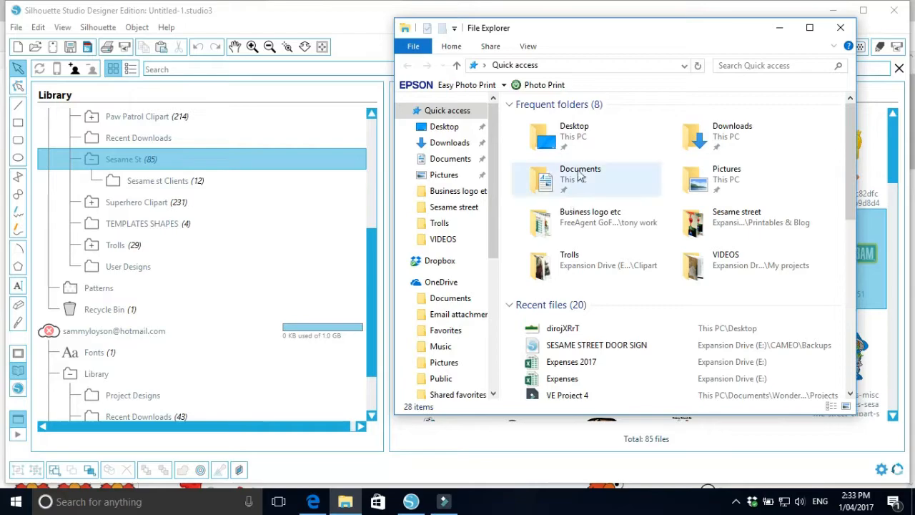
pyautogui.click(582, 131)
pyautogui.doubleClick(582, 134)
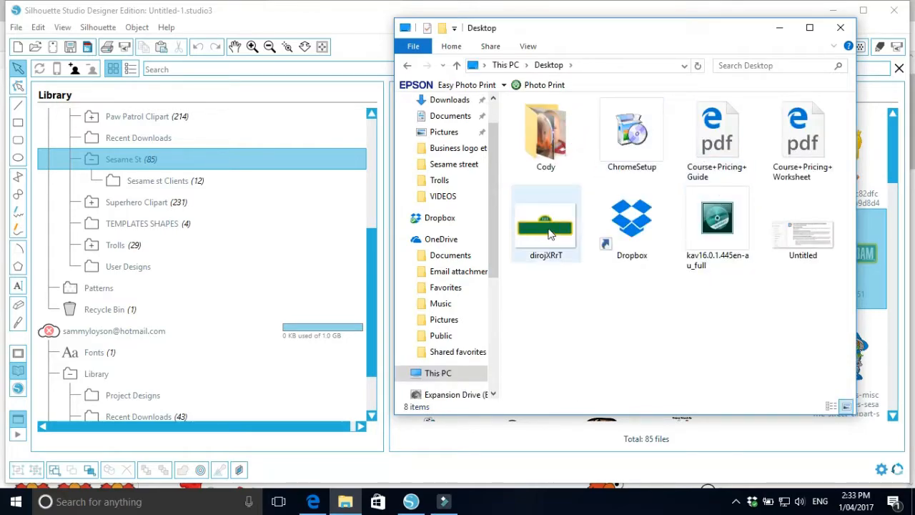
pyautogui.moveTo(549, 234); pyautogui.dragTo(293, 172)
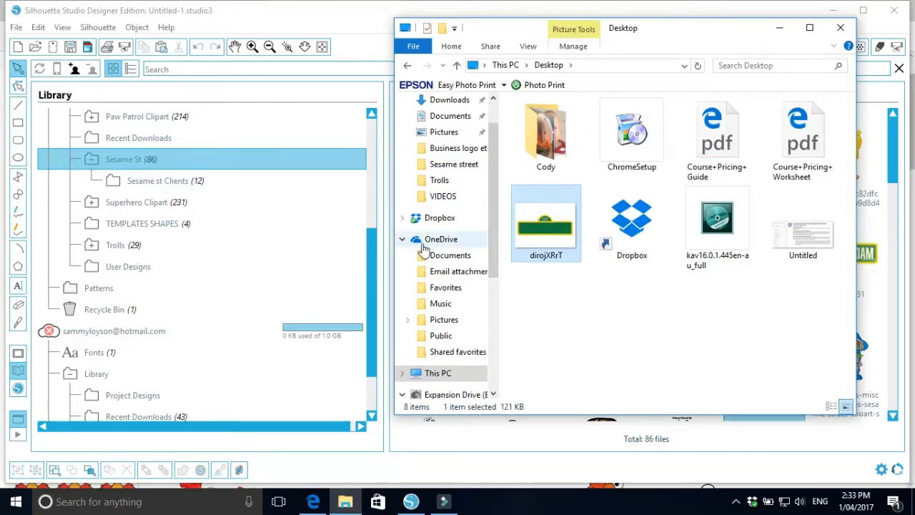
pyautogui.click(839, 27)
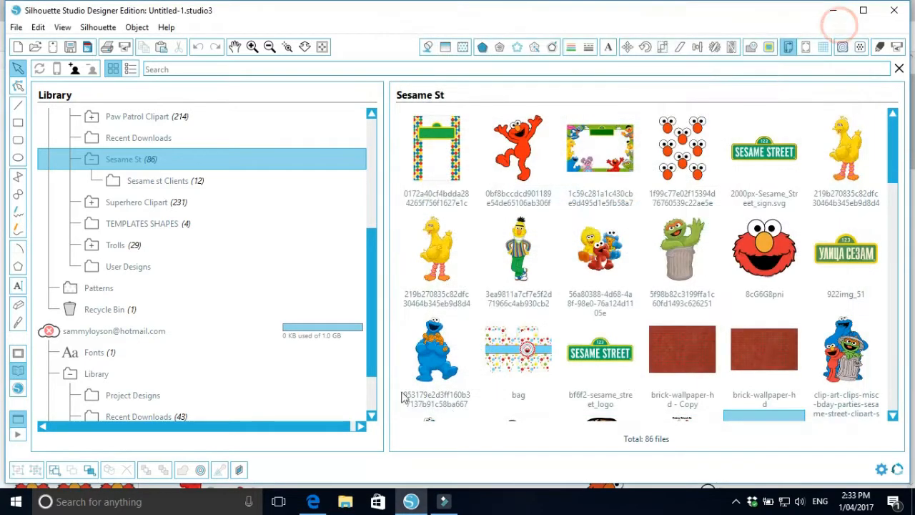
# Step: Open the dirojXRrT blank 123 sign from the library and park it beside the page, level with its upper edge
pyautogui.scroll(-3, 894, 166)
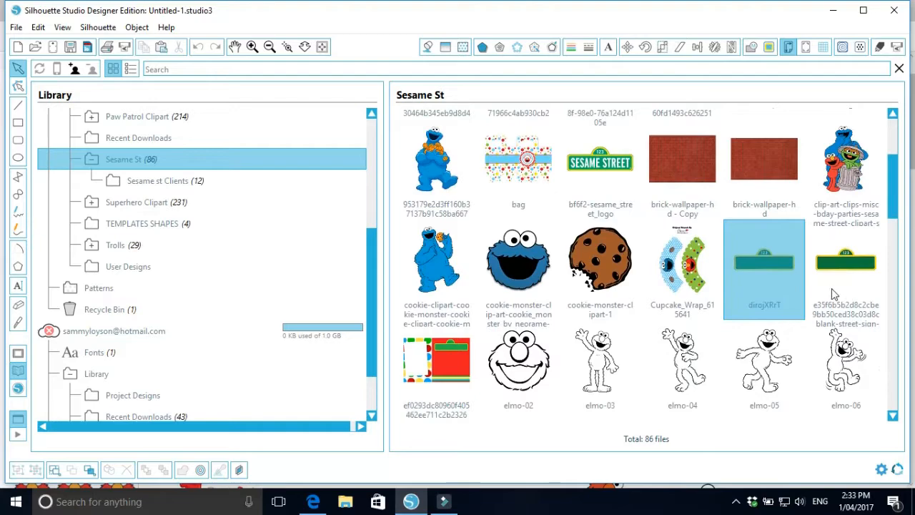
pyautogui.doubleClick(764, 266)
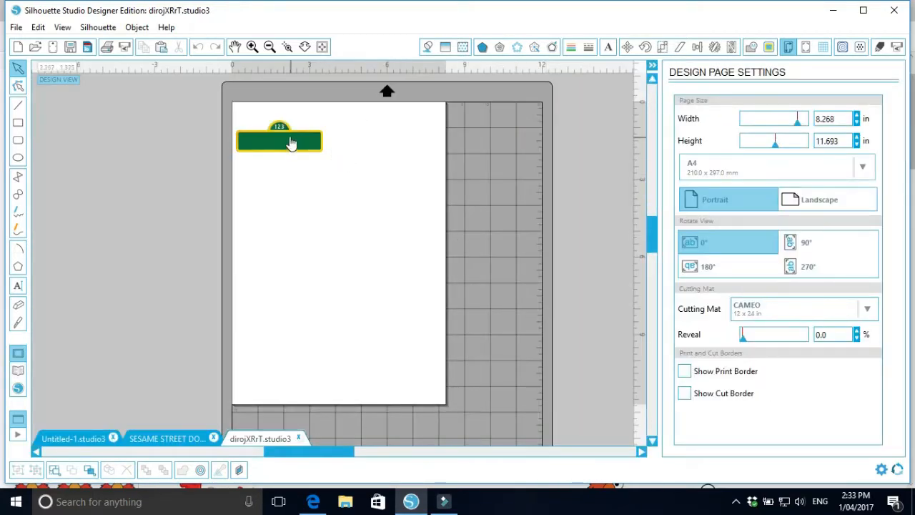
pyautogui.moveTo(355, 143); pyautogui.dragTo(149, 136)
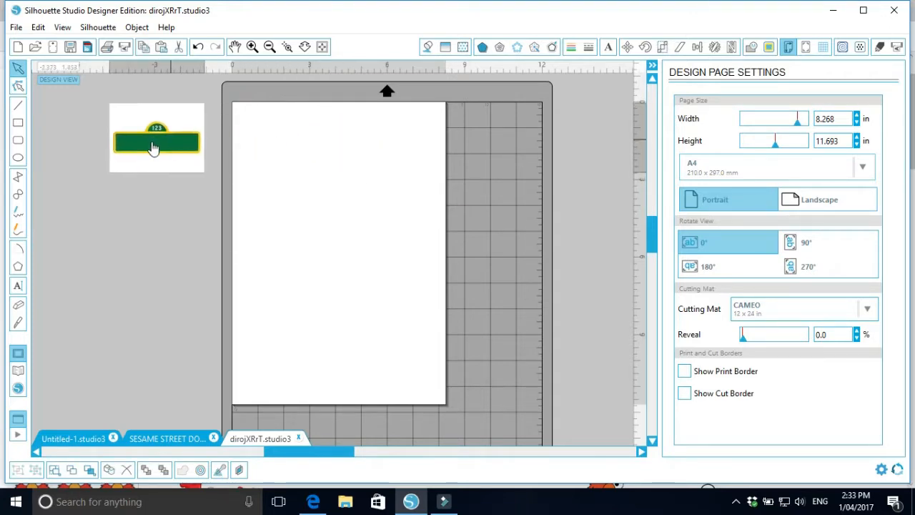
pyautogui.click(142, 288)
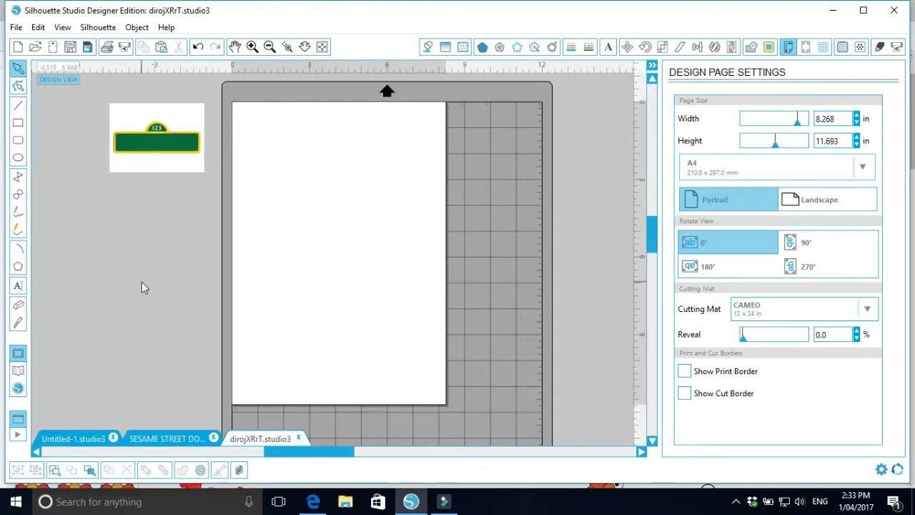
# Step: Open the Cookie Monster face clipart from the Sesame St library folder in its own document
pyautogui.click(18, 373)
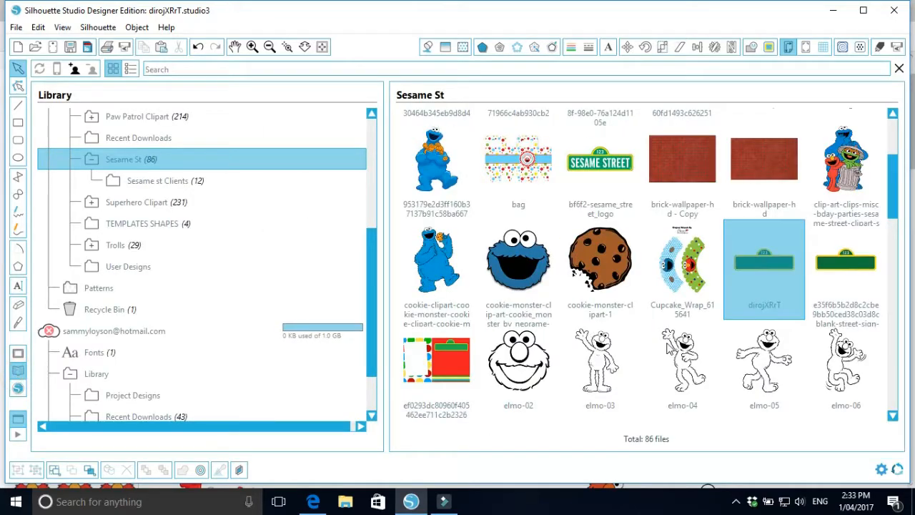
pyautogui.doubleClick(518, 255)
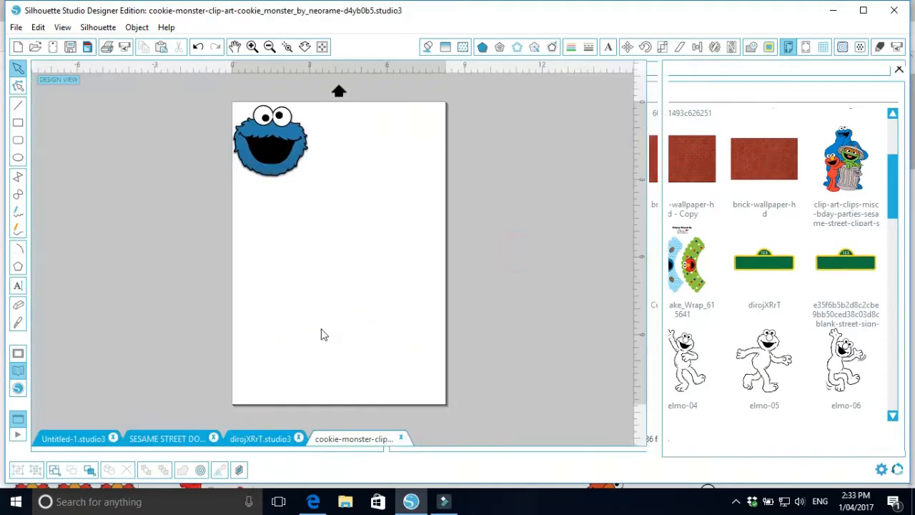
pyautogui.rightClick(284, 156)
pyautogui.click(173, 199)
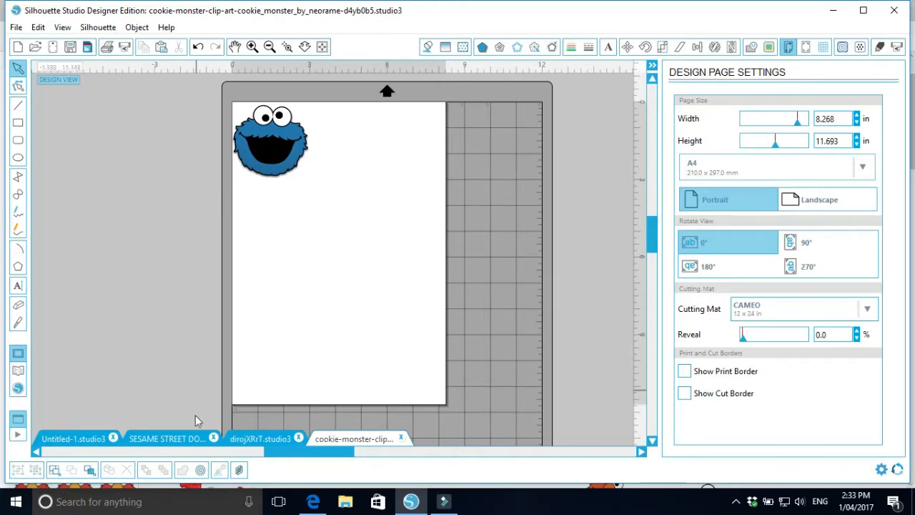
pyautogui.click(18, 370)
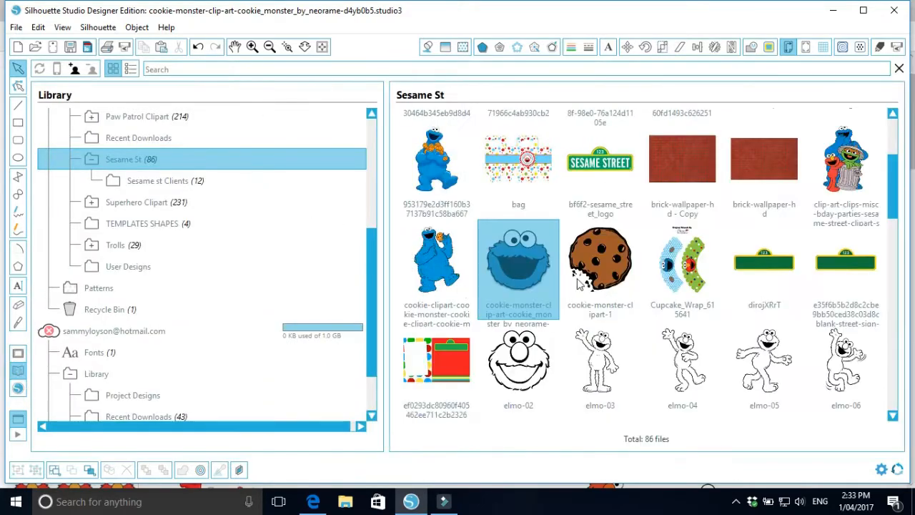
pyautogui.click(18, 354)
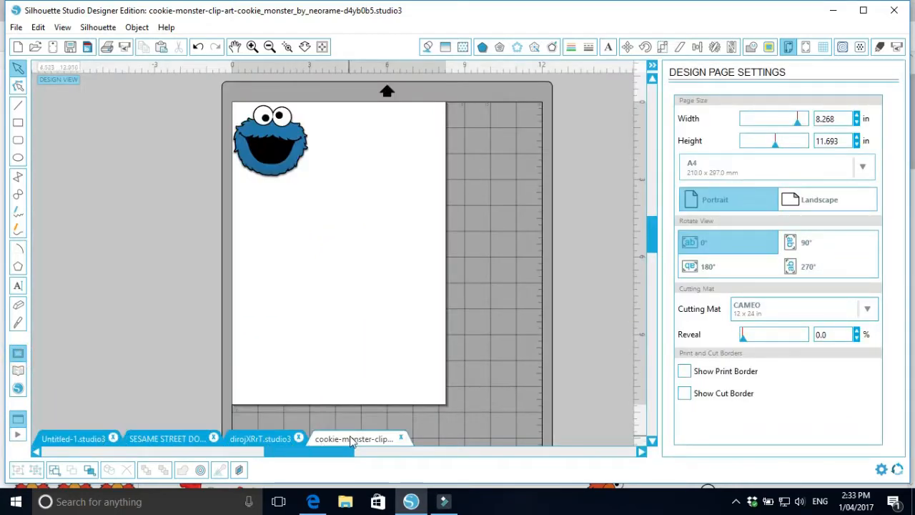
# Step: Cut the Cookie Monster face, paste it into the dirojXRrT document beside the page below the sign, and close its emptied document
pyautogui.rightClick(293, 151)
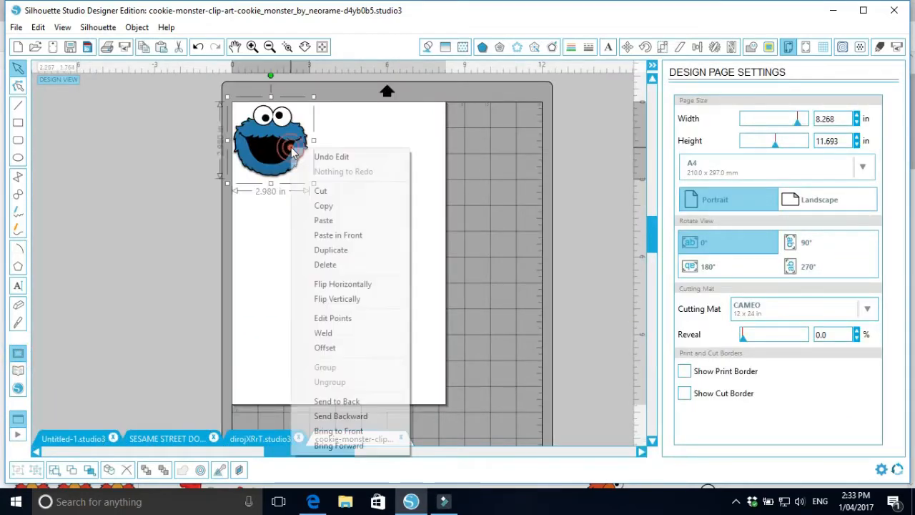
pyautogui.click(321, 191)
pyautogui.click(143, 439)
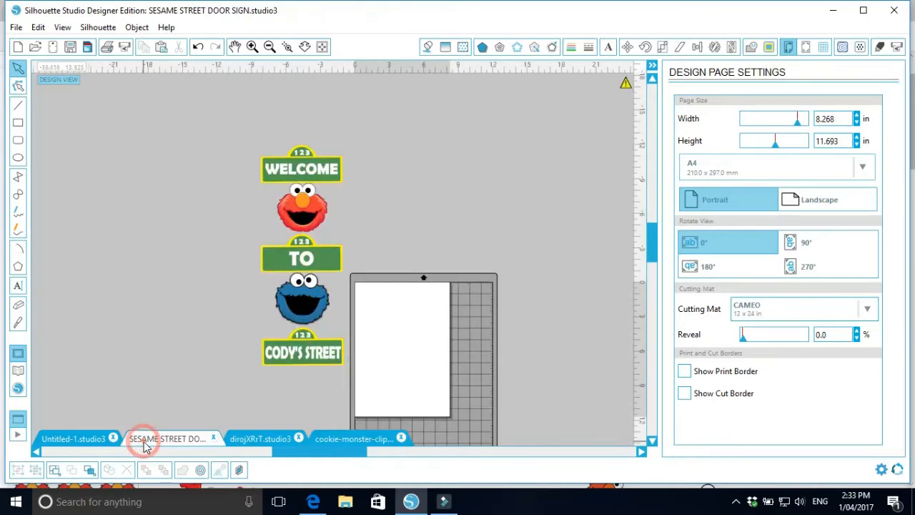
pyautogui.click(241, 441)
pyautogui.rightClick(143, 207)
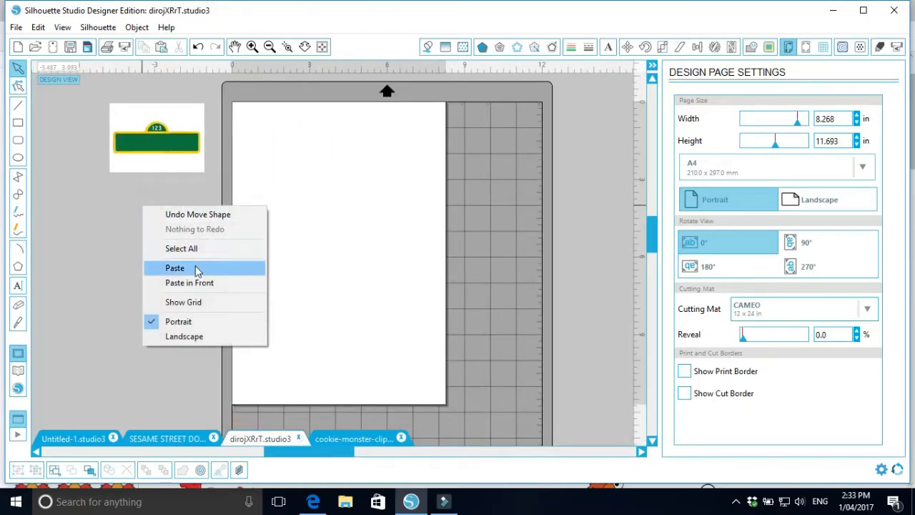
pyautogui.click(197, 268)
pyautogui.moveTo(270, 141); pyautogui.dragTo(157, 236)
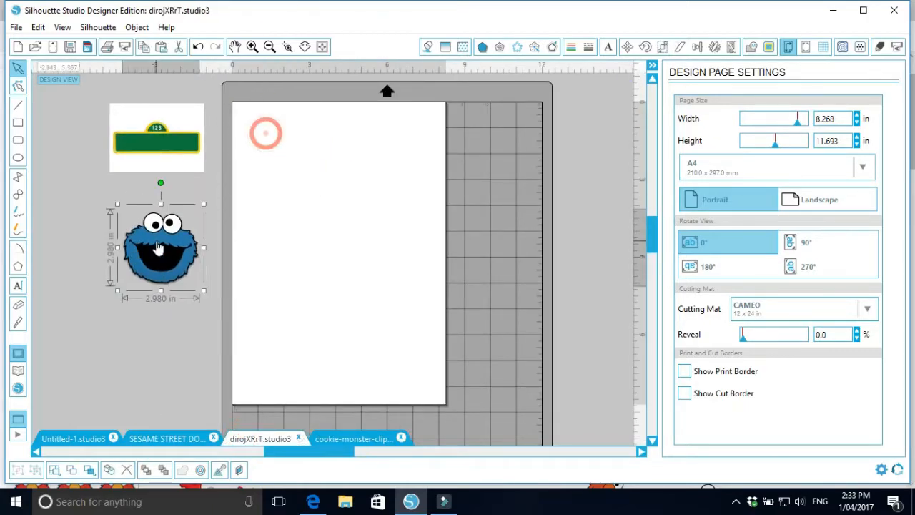
pyautogui.click(401, 438)
pyautogui.click(457, 275)
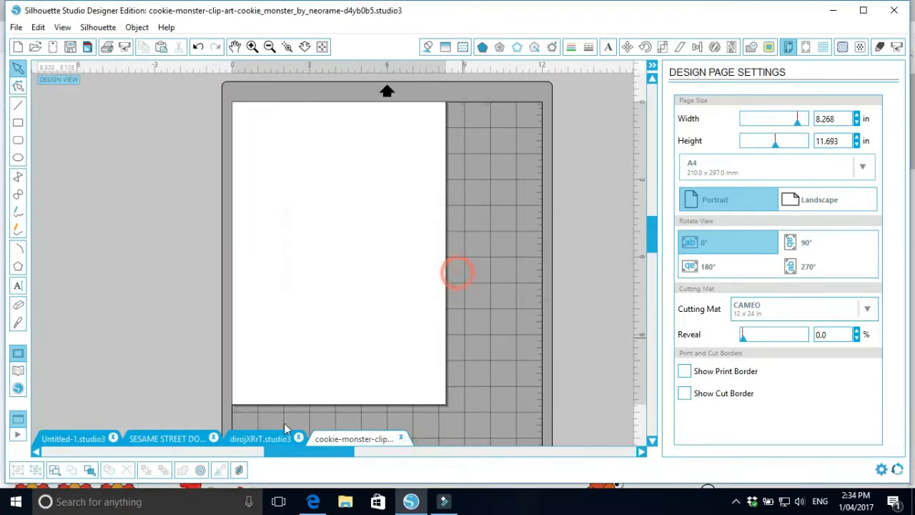
# Step: Open the 8cG6G8pni Elmo face clipart from the Sesame St library folder
pyautogui.click(18, 370)
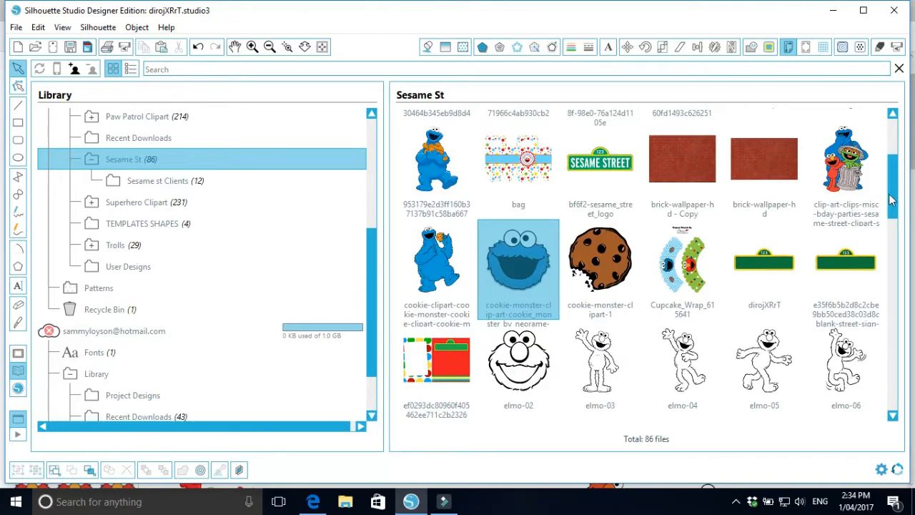
pyautogui.scroll(3, 891, 200)
pyautogui.doubleClick(783, 265)
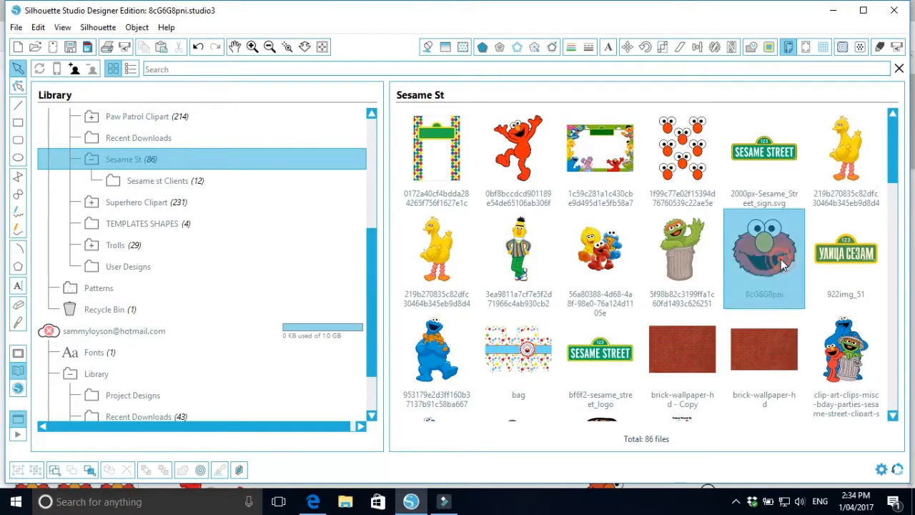
# Step: Cut the Elmo face and paste it into the dirojXRrT document, checking the finished SESAME STREET DOOR SIGN design for reference
pyautogui.click(470, 302)
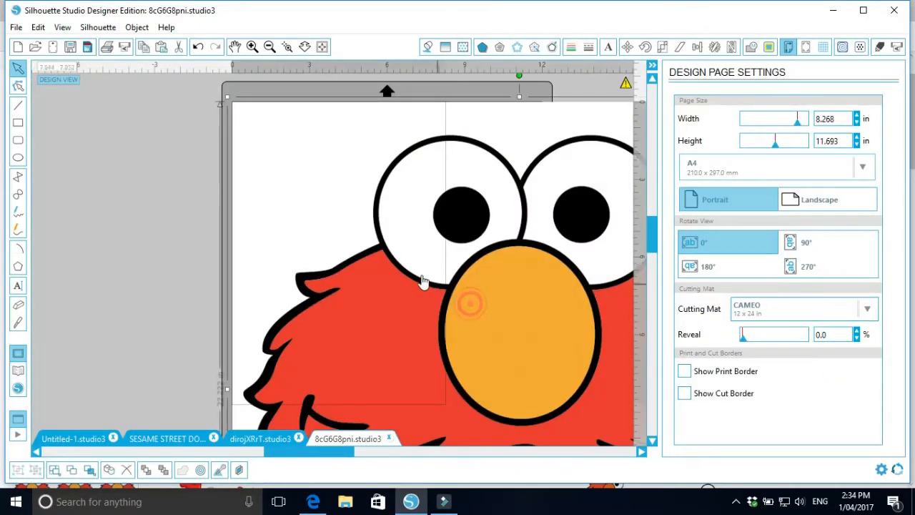
pyautogui.rightClick(418, 266)
pyautogui.click(471, 227)
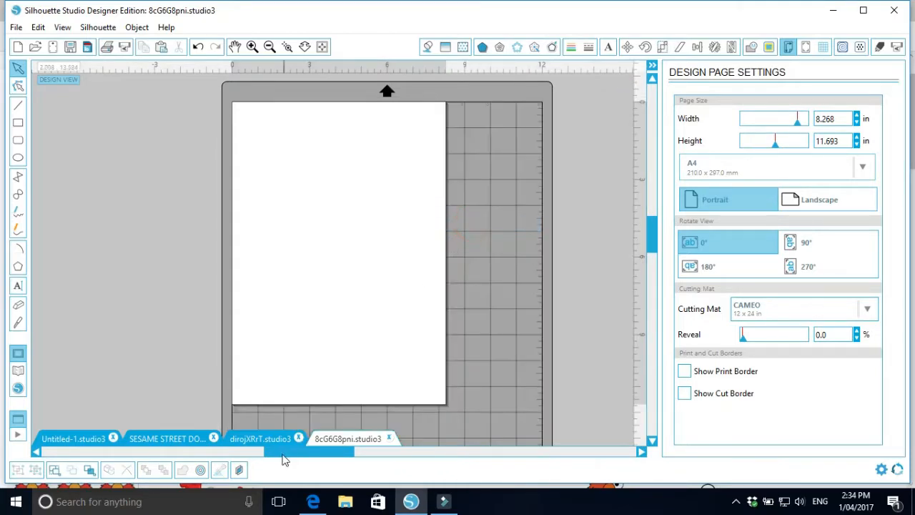
pyautogui.click(262, 440)
pyautogui.rightClick(316, 307)
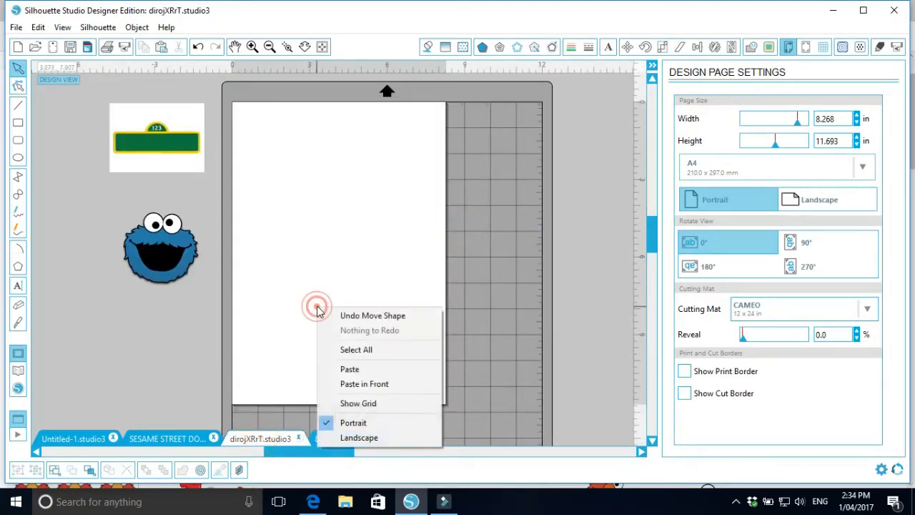
pyautogui.click(354, 369)
pyautogui.click(108, 344)
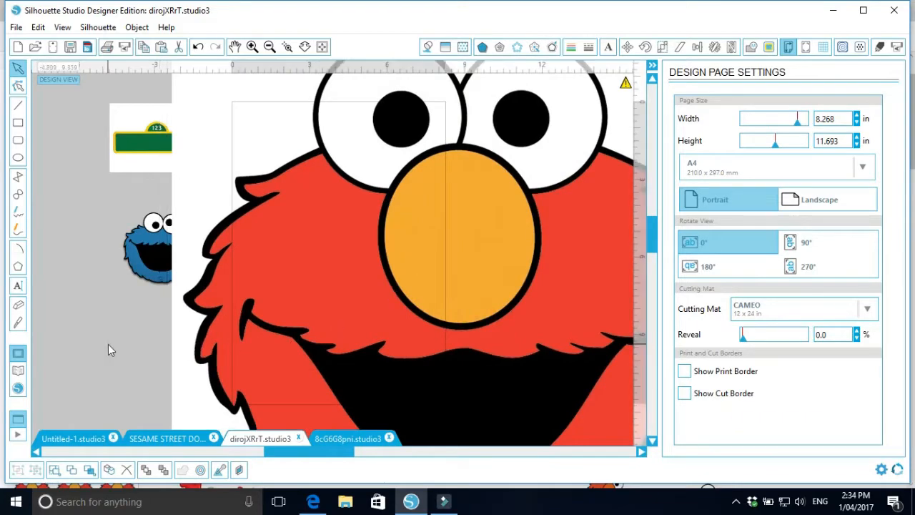
pyautogui.click(140, 439)
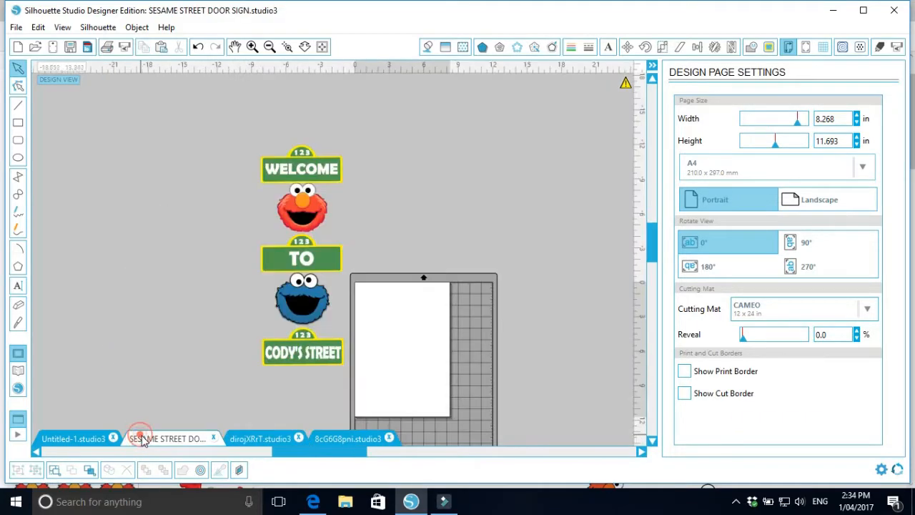
pyautogui.click(248, 440)
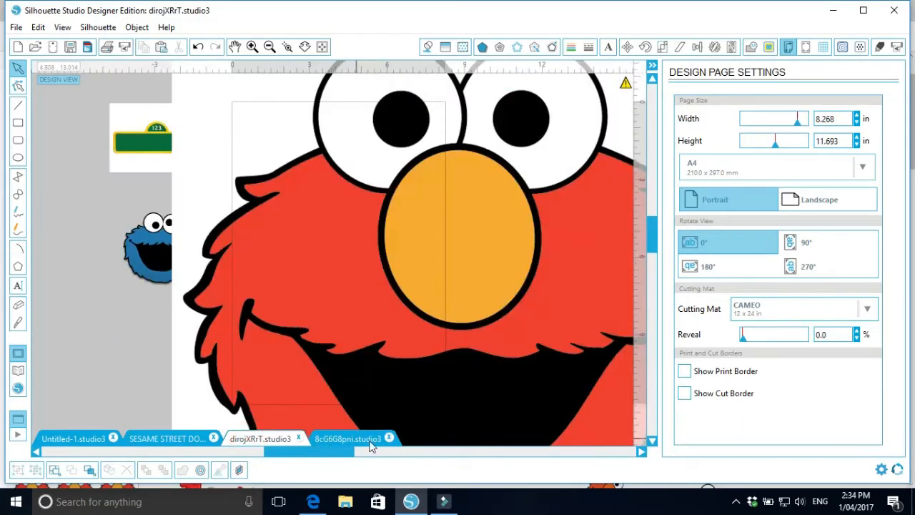
# Step: Close the emptied 8cG6G8pni document and return to the dirojXRrT document
pyautogui.click(358, 439)
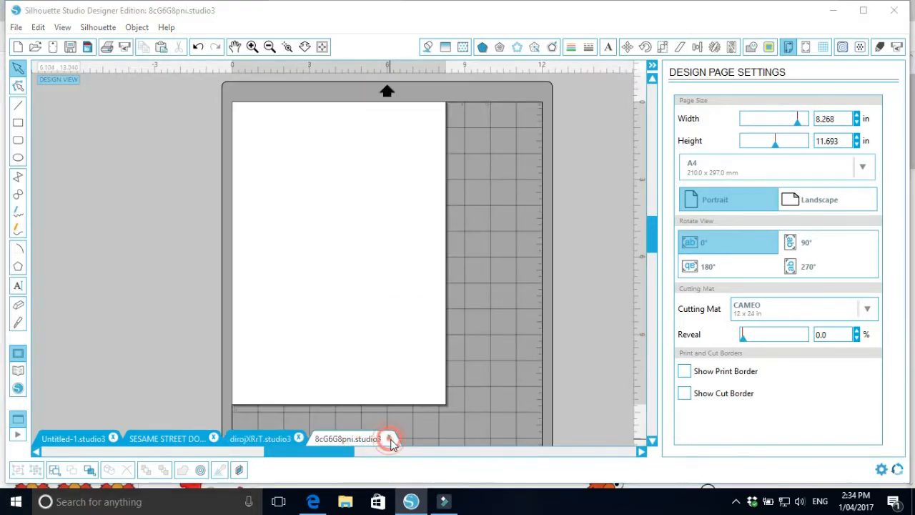
pyautogui.click(389, 438)
pyautogui.click(457, 273)
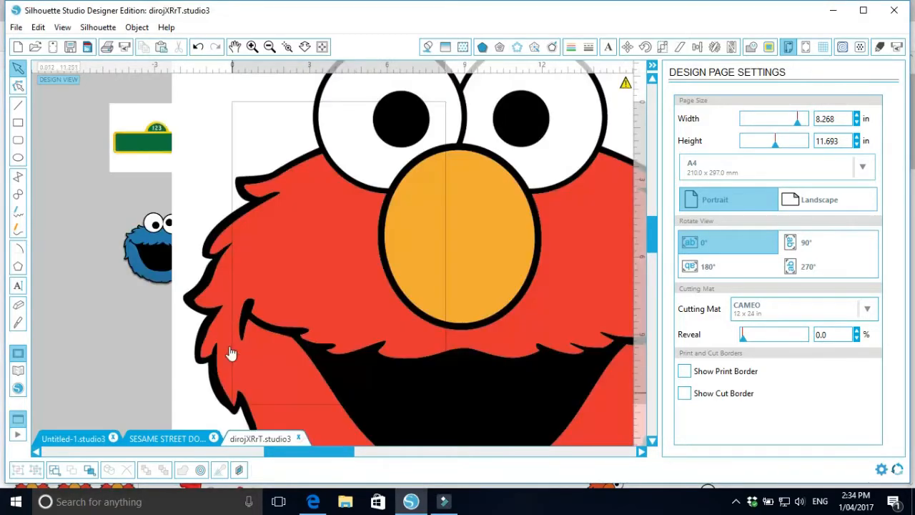
# Step: Shrink the Elmo face image to about 5.93 in square and place it beside the page above the 123 sign
pyautogui.scroll(3, 400, 248)
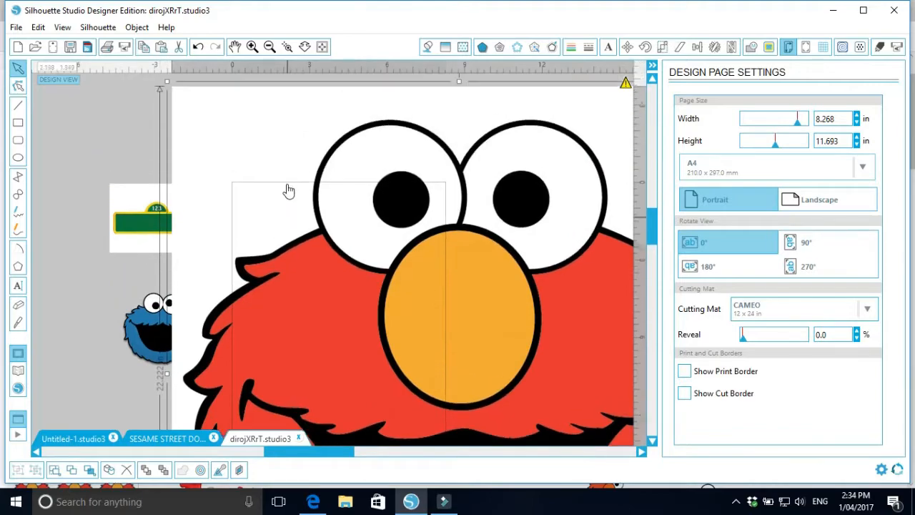
pyautogui.moveTo(167, 111); pyautogui.dragTo(441, 386)
pyautogui.moveTo(524, 428); pyautogui.dragTo(399, 304)
pyautogui.moveTo(468, 369); pyautogui.dragTo(141, 159)
pyautogui.scroll(-3, 414, 320)
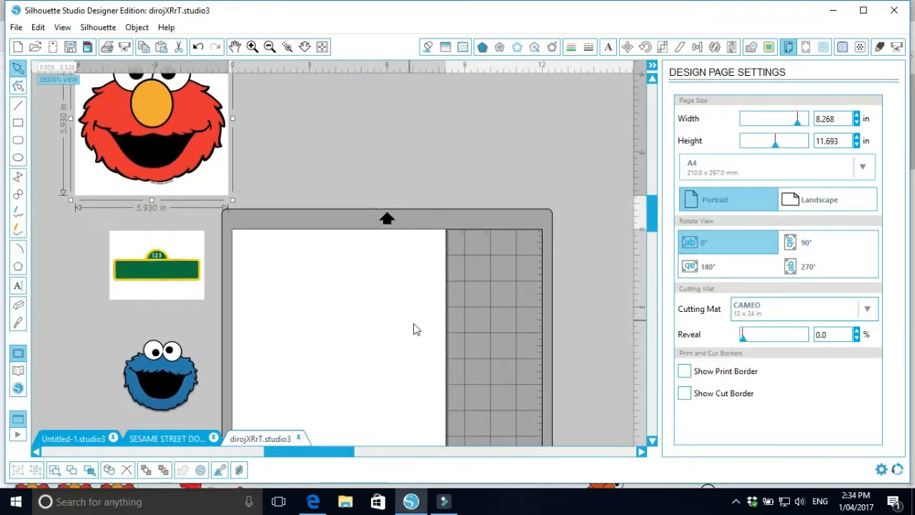
pyautogui.click(356, 171)
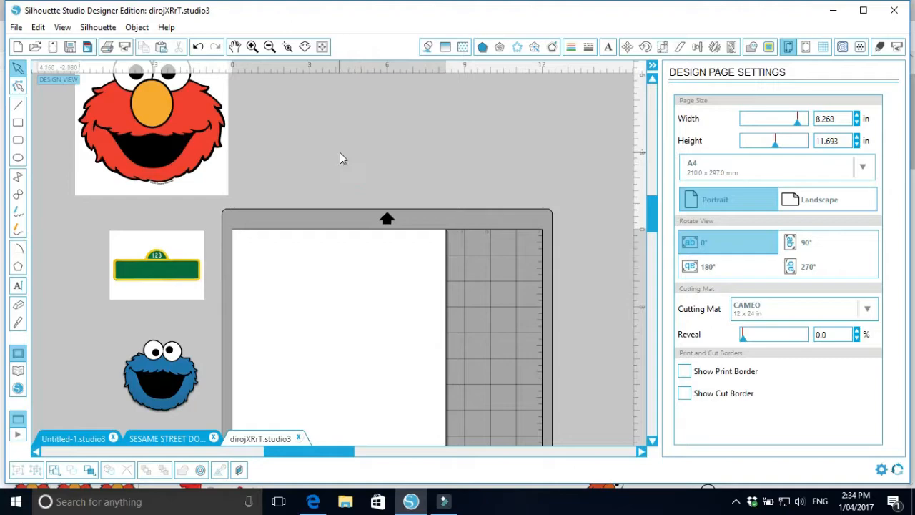
# Step: Examine the Cookie Monster face, Elmo face and 123 sign in turn to compare which images have a white background
pyautogui.moveTo(182, 380); pyautogui.dragTo(174, 361)
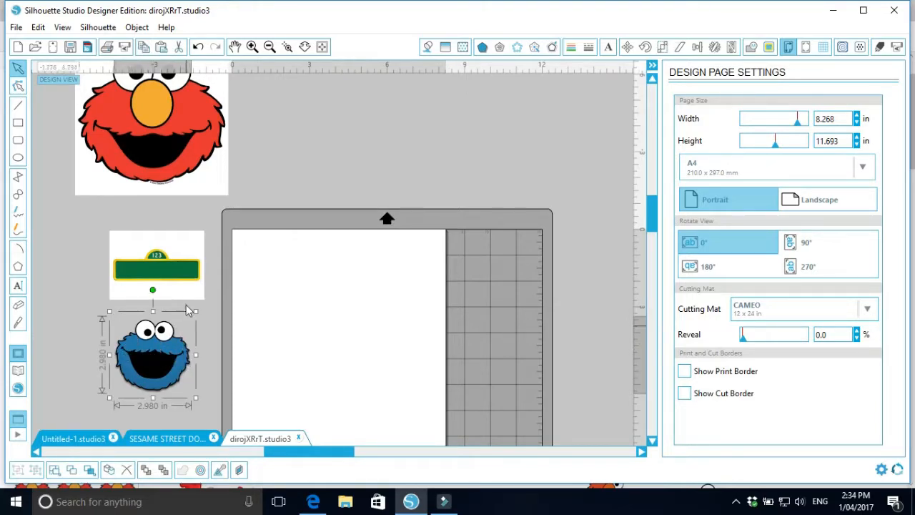
pyautogui.click(184, 153)
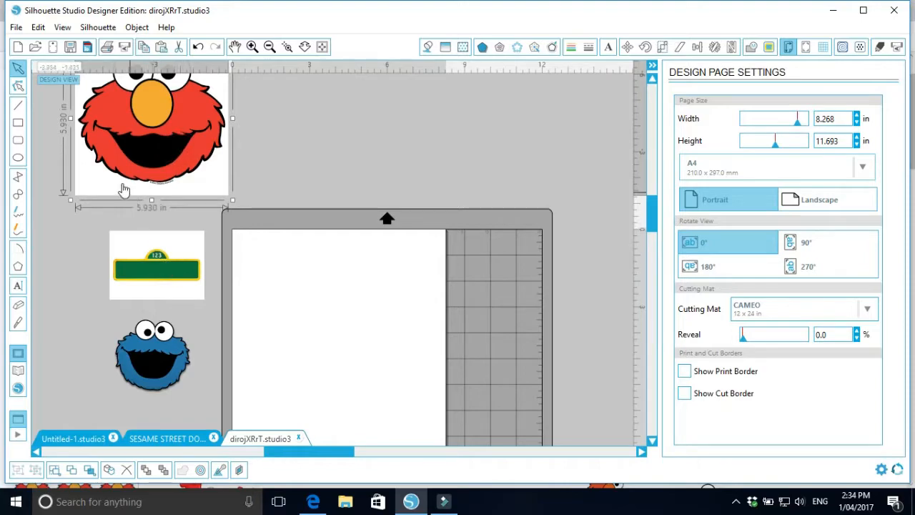
pyautogui.click(169, 259)
pyautogui.click(274, 175)
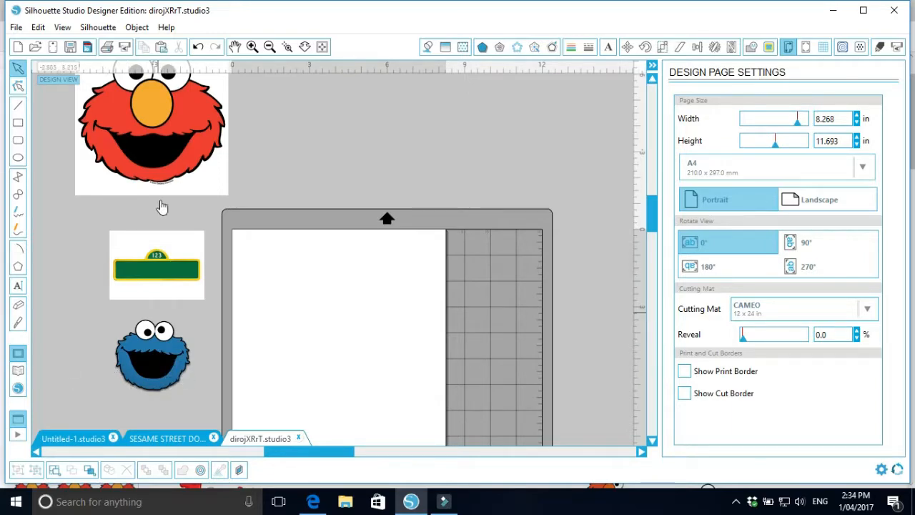
pyautogui.click(180, 363)
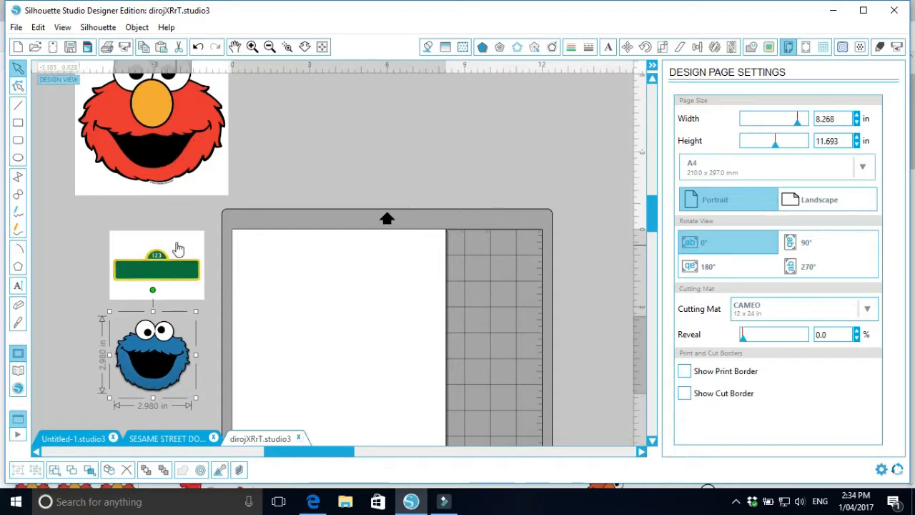
pyautogui.click(262, 317)
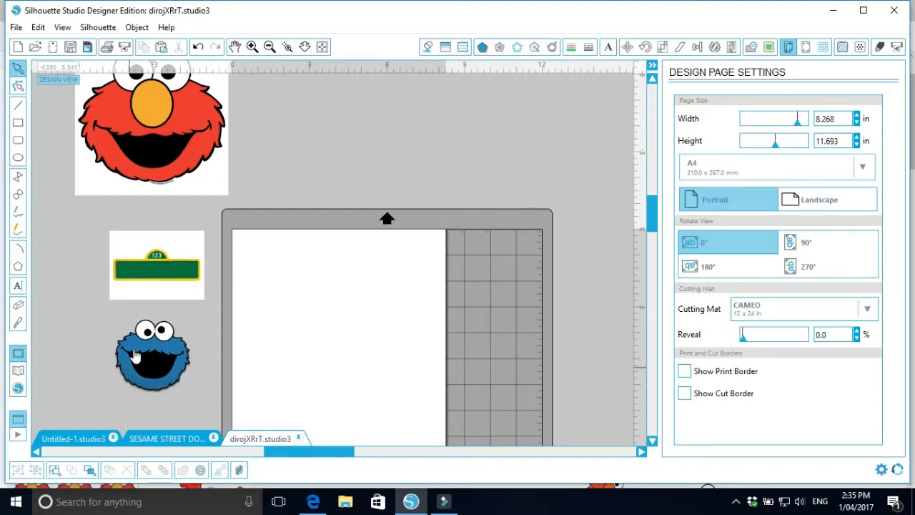
# Step: Try the Cookie Monster face on the page to check its cut-out background, and return it beside the page
pyautogui.moveTo(149, 357); pyautogui.dragTo(314, 289)
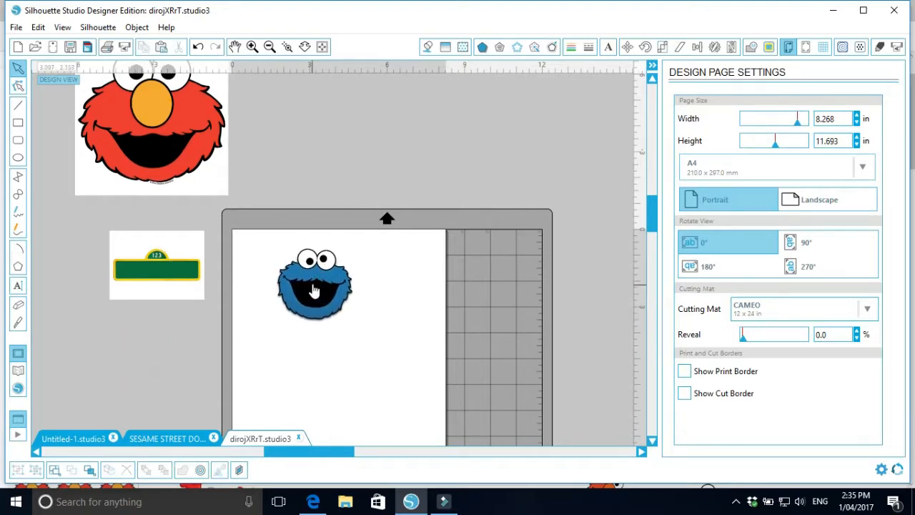
pyautogui.click(313, 290)
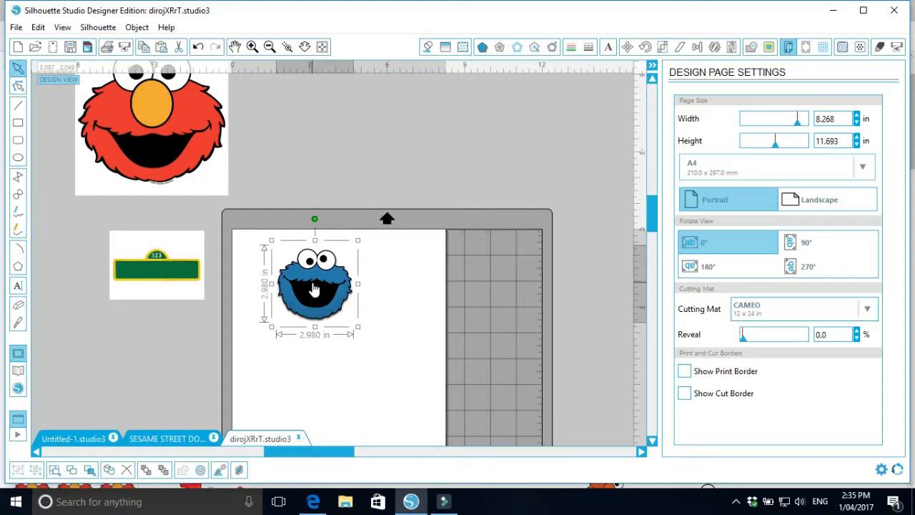
pyautogui.click(398, 341)
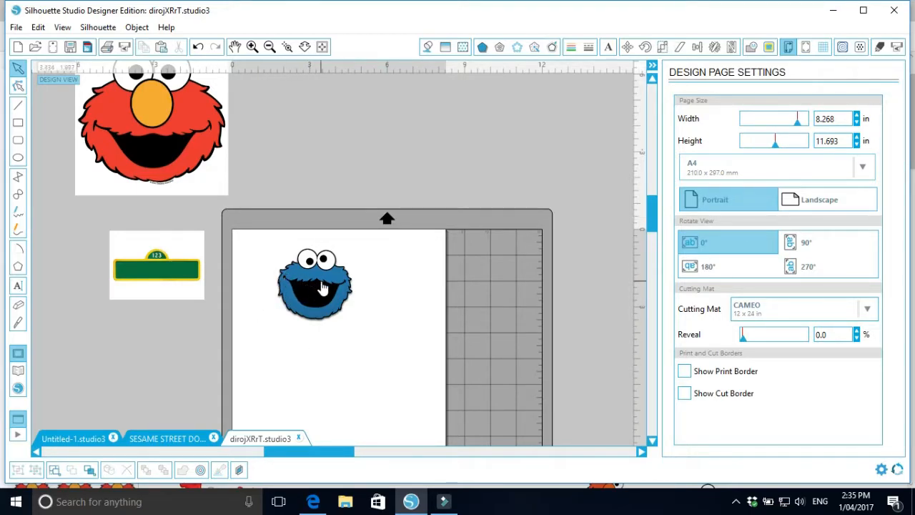
pyautogui.moveTo(321, 280); pyautogui.dragTo(131, 335)
# Step: Move the blank 123 sign image onto the page and enlarge it to about 8.5 in wide
pyautogui.moveTo(151, 264); pyautogui.dragTo(331, 293)
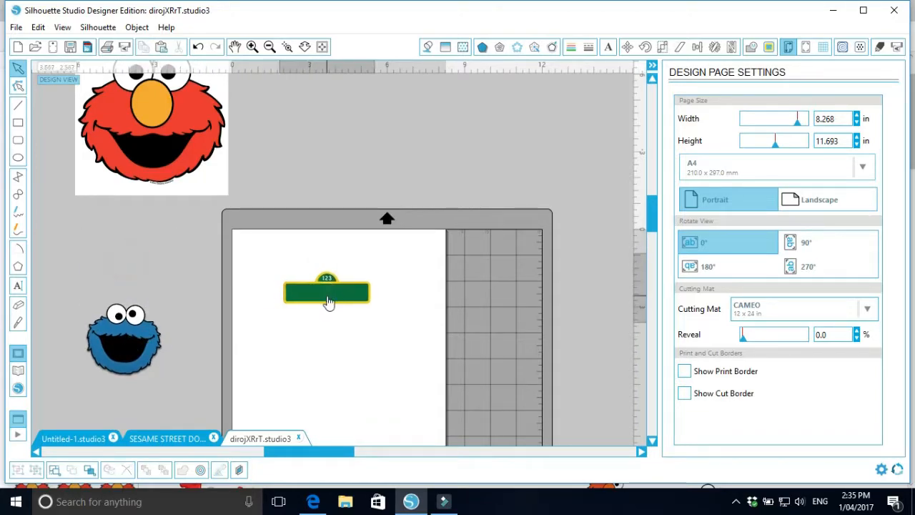
pyautogui.moveTo(378, 326); pyautogui.dragTo(347, 312)
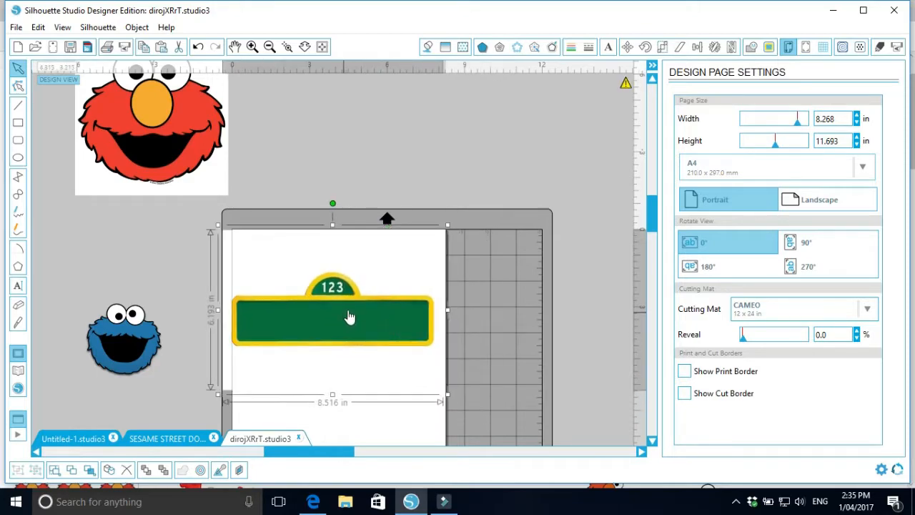
pyautogui.click(463, 322)
pyautogui.click(363, 317)
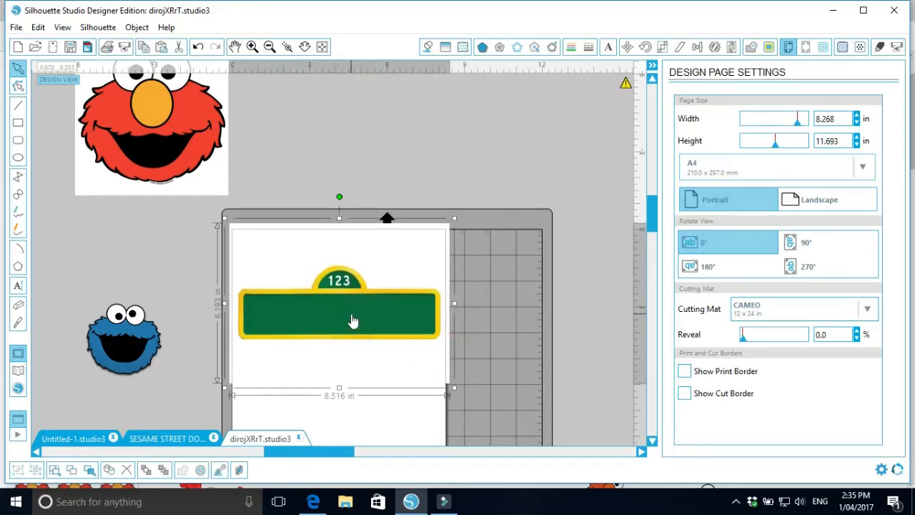
# Step: Position the enlarged sign image so the yellow border of the sign fits within the page's width
pyautogui.moveTo(352, 321); pyautogui.dragTo(400, 191)
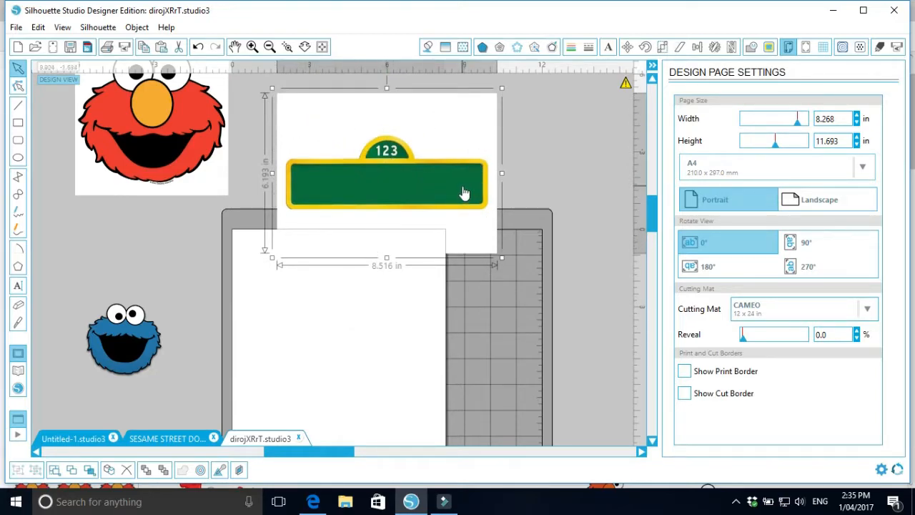
pyautogui.moveTo(439, 181); pyautogui.dragTo(391, 322)
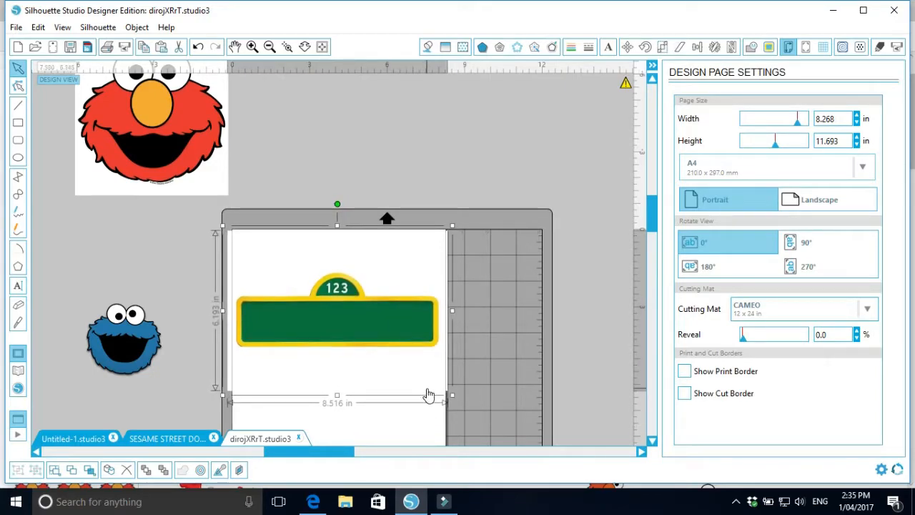
pyautogui.moveTo(403, 369)
pyautogui.mouseDown()
pyautogui.moveTo(422, 267)
pyautogui.moveTo(448, 205)
pyautogui.moveTo(408, 371)
pyautogui.mouseUp()
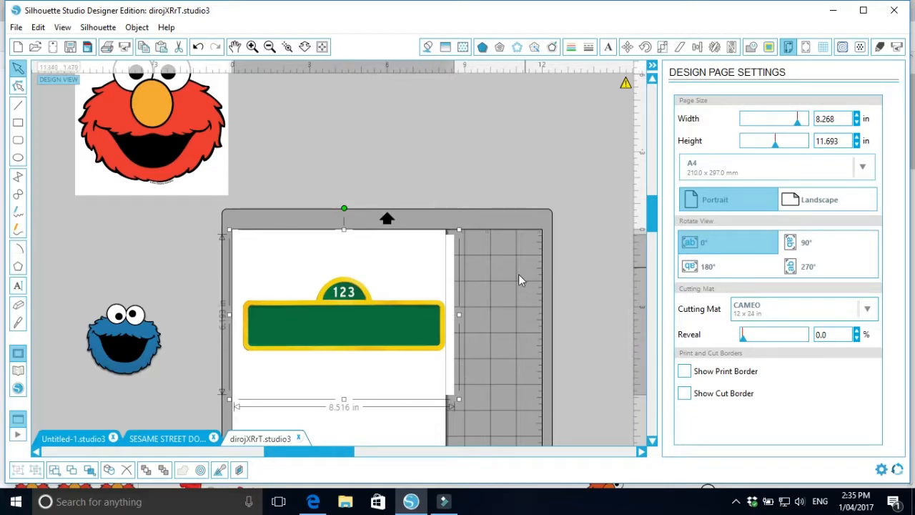
pyautogui.moveTo(375, 321); pyautogui.dragTo(343, 336)
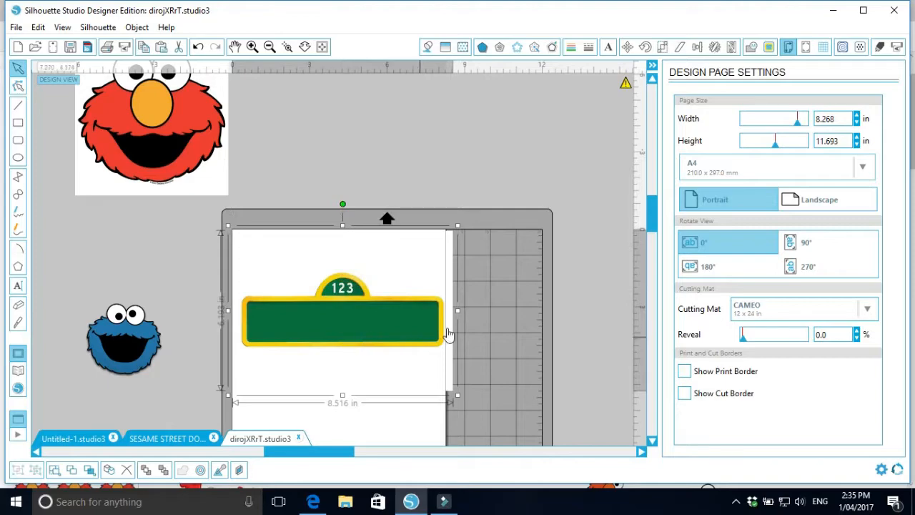
pyautogui.click(504, 326)
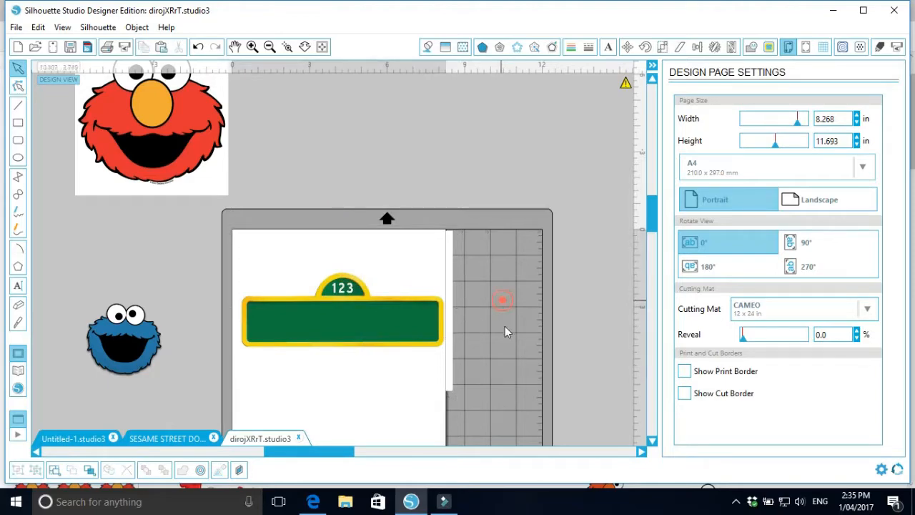
# Step: Select a trace area on the page that encloses the whole 123 sign
pyautogui.click(360, 330)
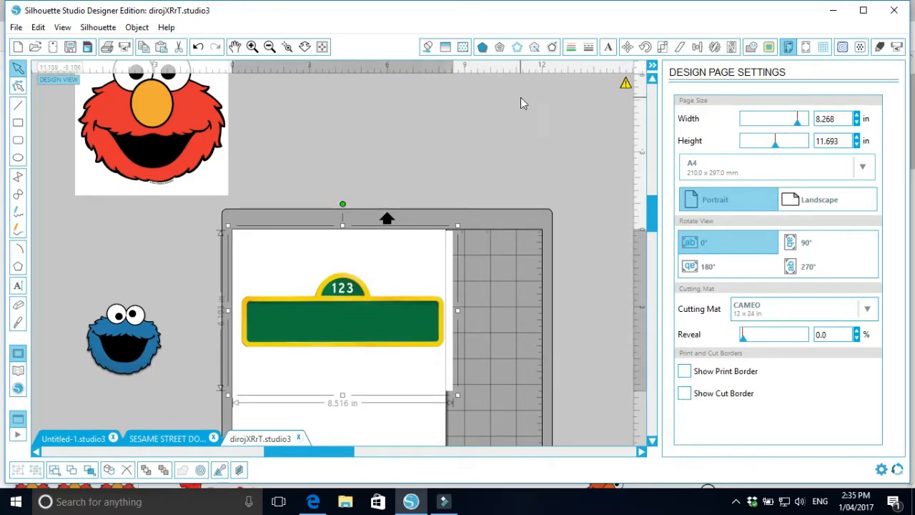
pyautogui.click(769, 47)
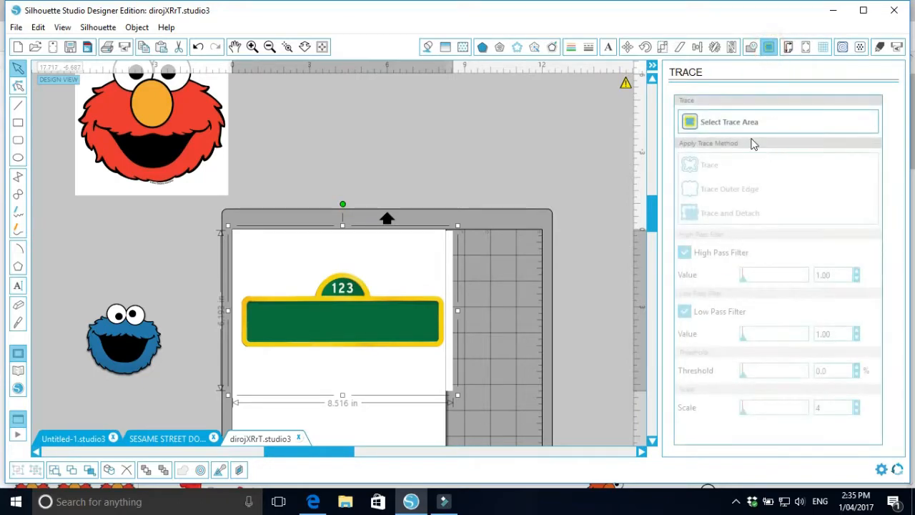
pyautogui.click(739, 123)
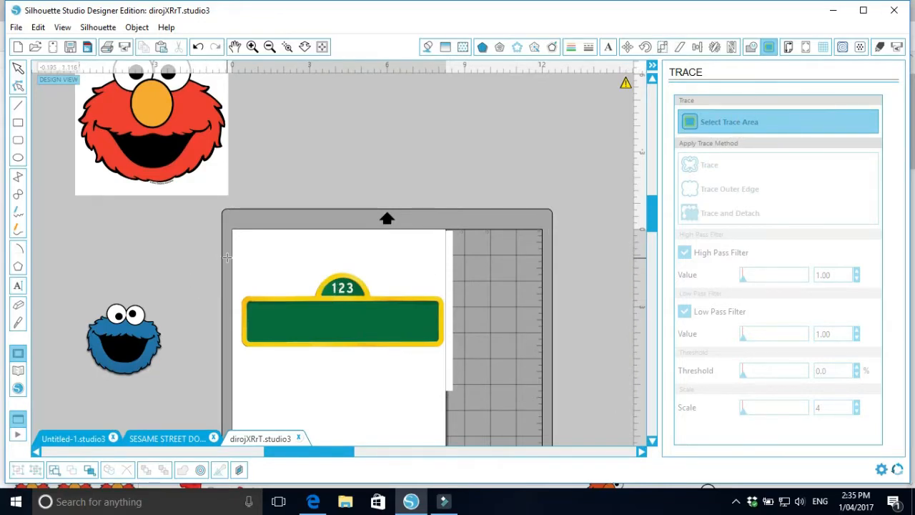
pyautogui.moveTo(234, 256)
pyautogui.mouseDown()
pyautogui.moveTo(247, 271)
pyautogui.moveTo(310, 283)
pyautogui.moveTo(372, 322)
pyautogui.moveTo(400, 362)
pyautogui.moveTo(454, 389)
pyautogui.mouseUp()
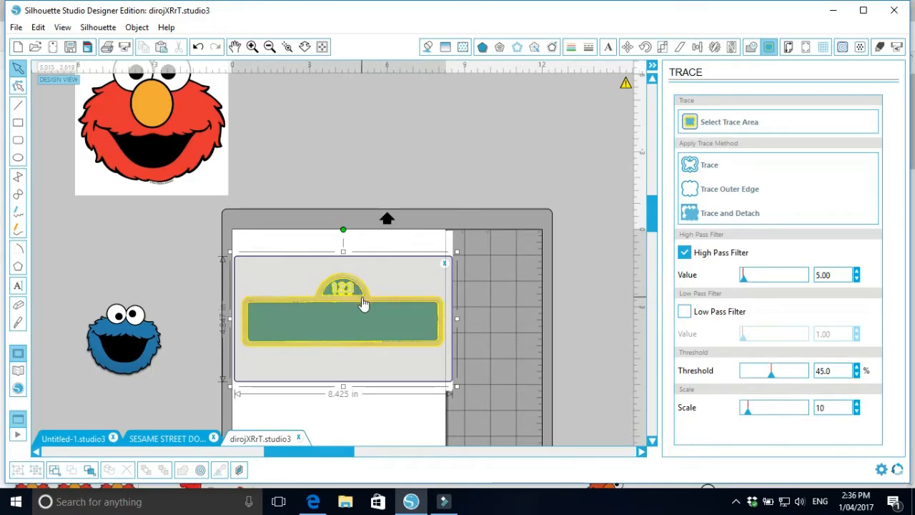
# Step: Turn off the trace's High Pass Filter and set the threshold to 95.4% so the sign is filled with a smooth edge
pyautogui.click(684, 252)
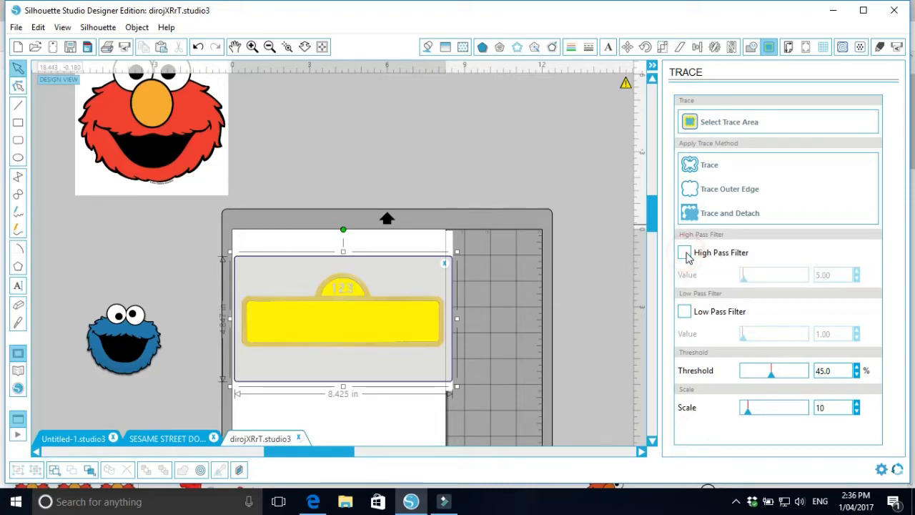
pyautogui.click(773, 381)
pyautogui.moveTo(773, 377); pyautogui.dragTo(806, 381)
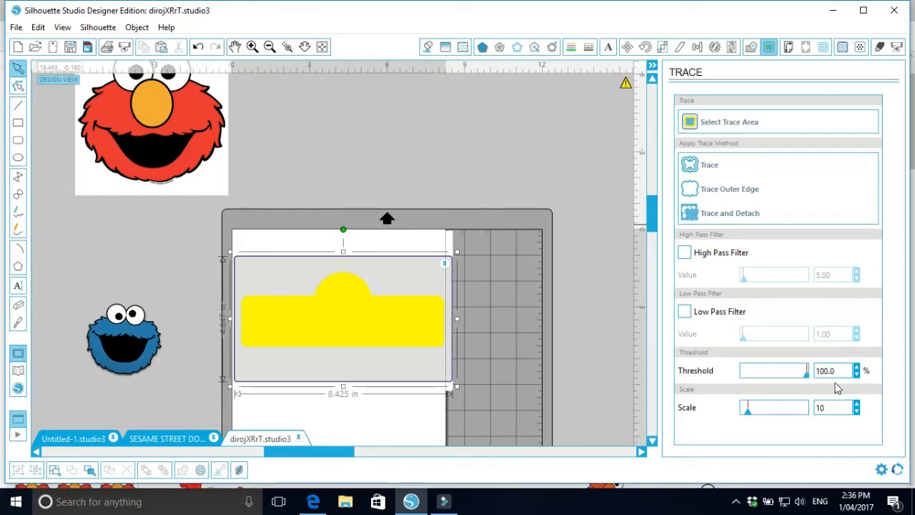
pyautogui.click(252, 48)
pyautogui.click(252, 47)
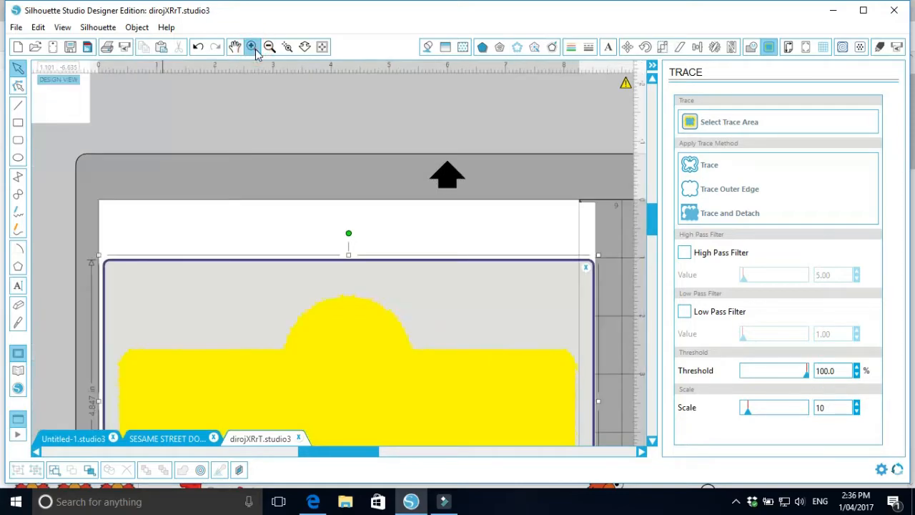
pyautogui.click(253, 47)
pyautogui.scroll(-5, 373, 195)
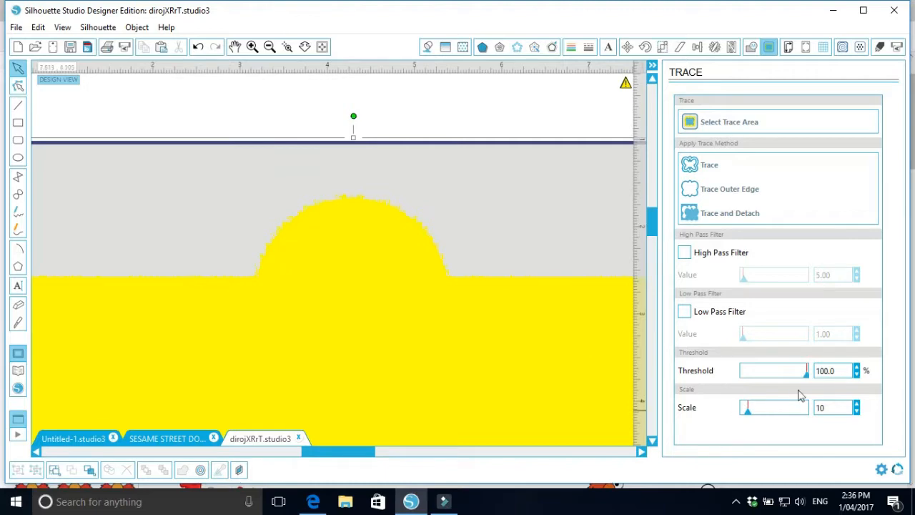
pyautogui.moveTo(807, 379); pyautogui.dragTo(804, 379)
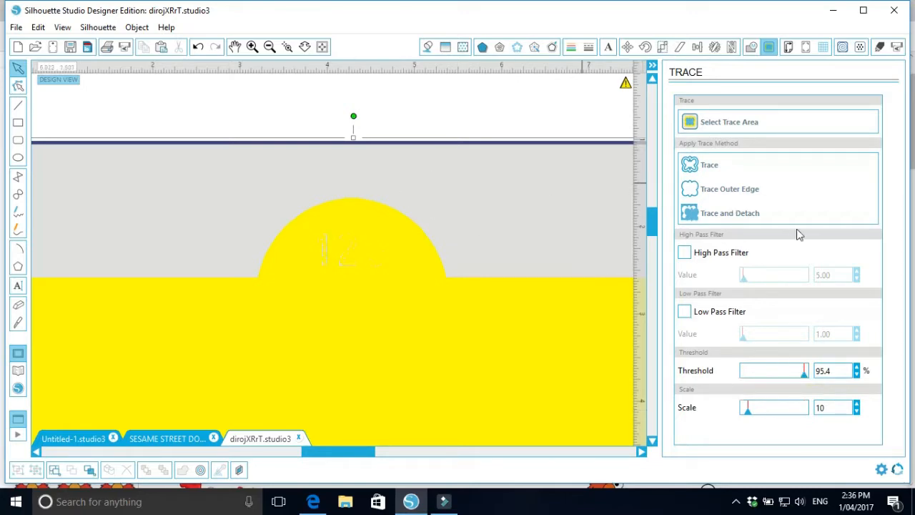
# Step: Trace and detach the 123 sign from its white background
pyautogui.click(743, 215)
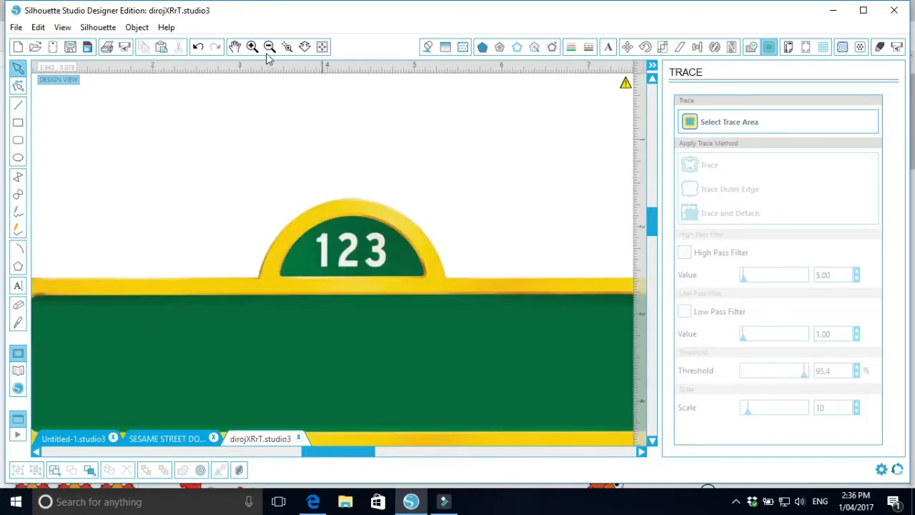
pyautogui.click(270, 47)
pyautogui.click(269, 46)
pyautogui.click(270, 46)
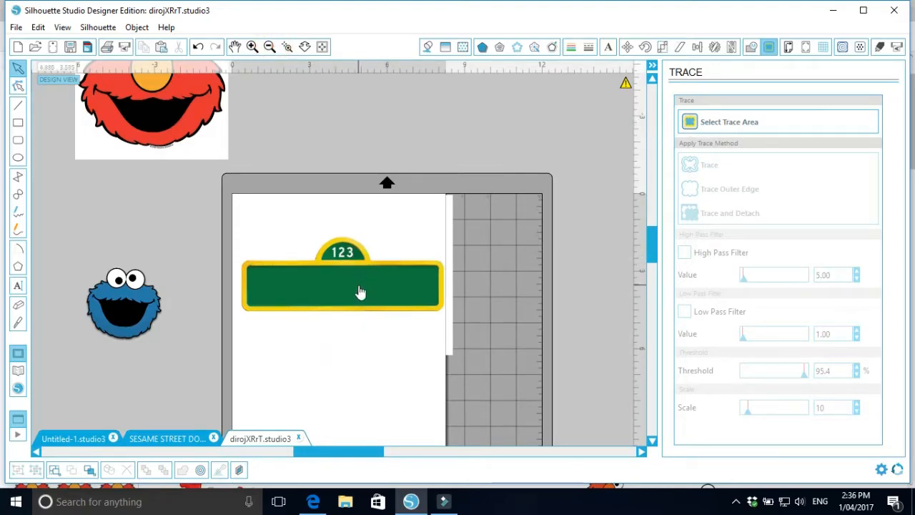
# Step: Delete the leftover white background from the page and place the detached 123 sign across the top of the page
pyautogui.moveTo(359, 292); pyautogui.dragTo(122, 231)
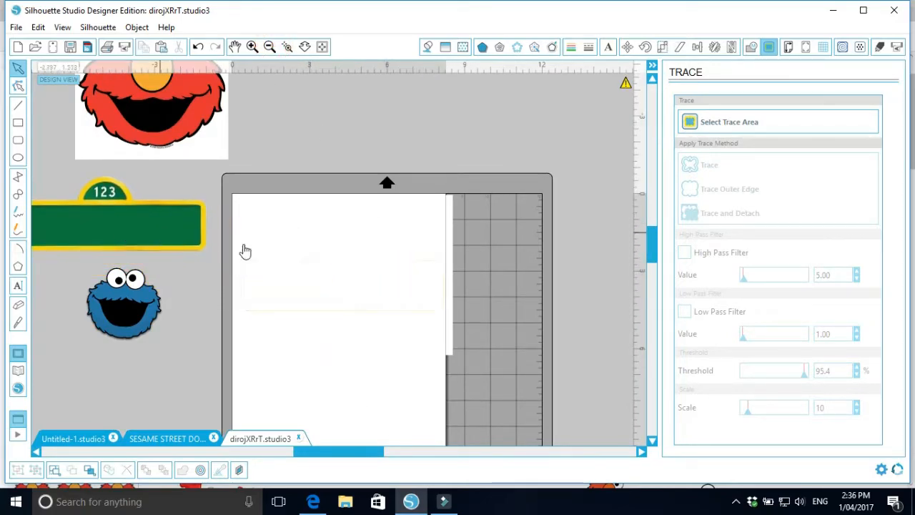
pyautogui.click(398, 234)
pyautogui.press('Delete')
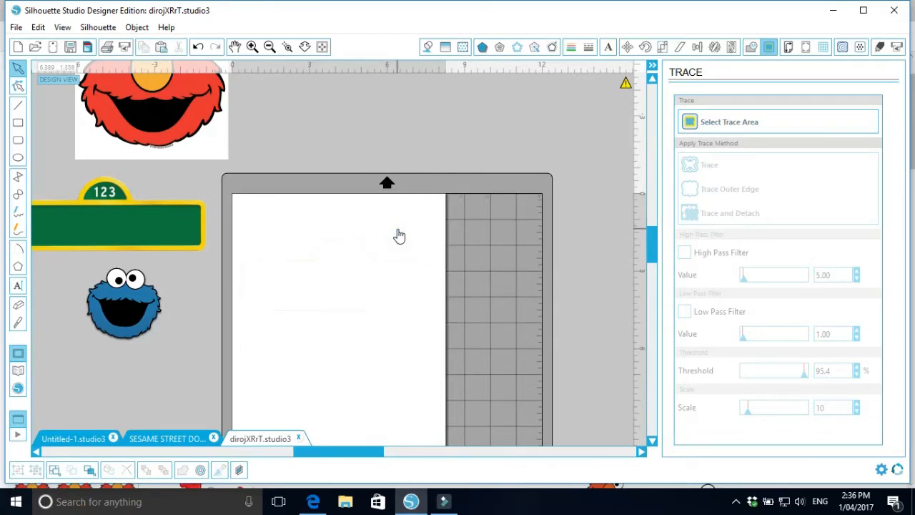
pyautogui.moveTo(235, 179); pyautogui.dragTo(434, 353)
pyautogui.moveTo(175, 230); pyautogui.dragTo(390, 246)
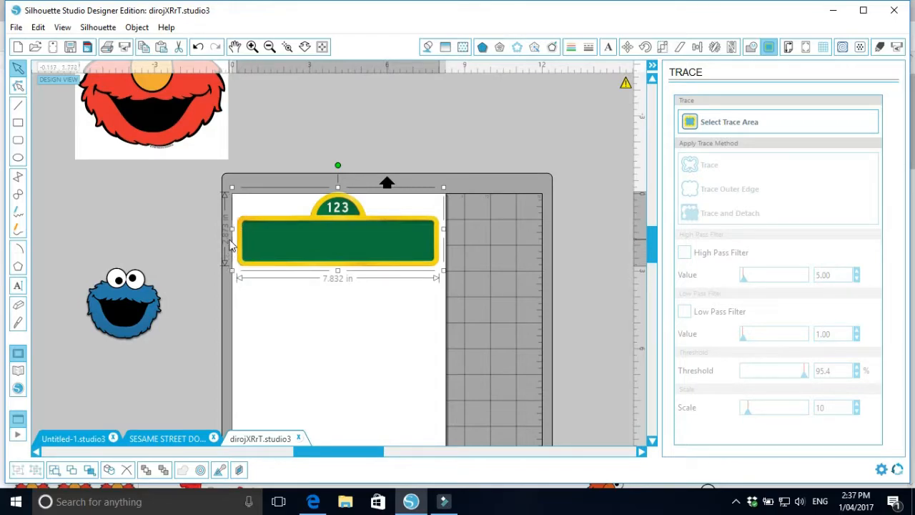
# Step: Position the detached 123 sign near the top of the page and fine-tune its width to about 7.83 in
pyautogui.moveTo(372, 248); pyautogui.dragTo(374, 259)
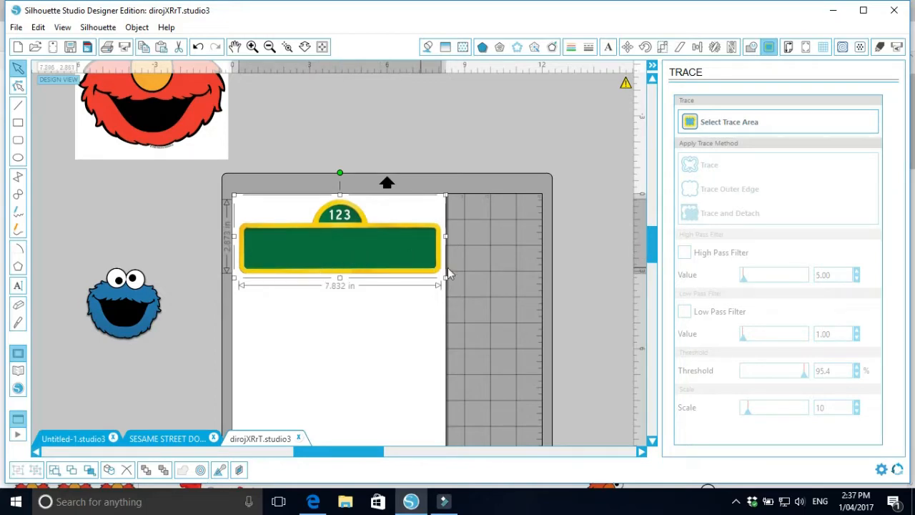
pyautogui.moveTo(445, 281)
pyautogui.mouseDown()
pyautogui.moveTo(343, 226)
pyautogui.moveTo(445, 287)
pyautogui.mouseUp()
pyautogui.click(480, 297)
pyautogui.click(382, 258)
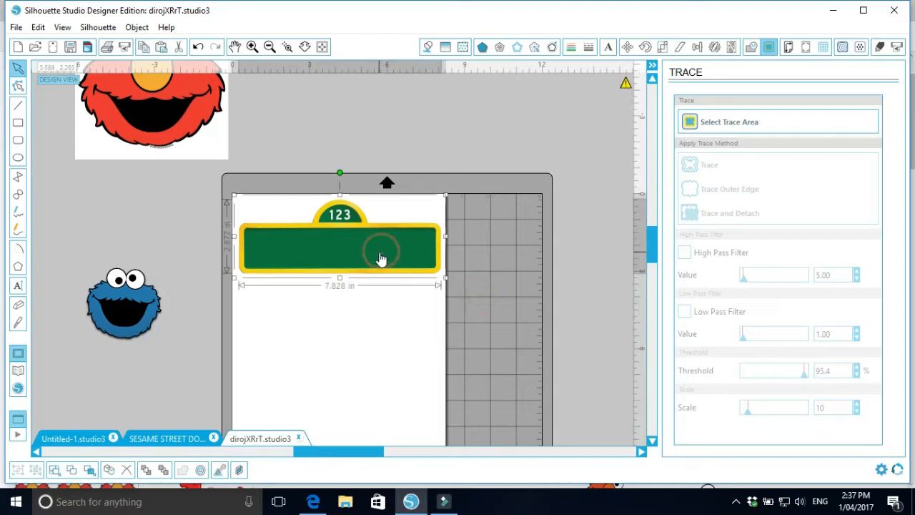
pyautogui.click(213, 303)
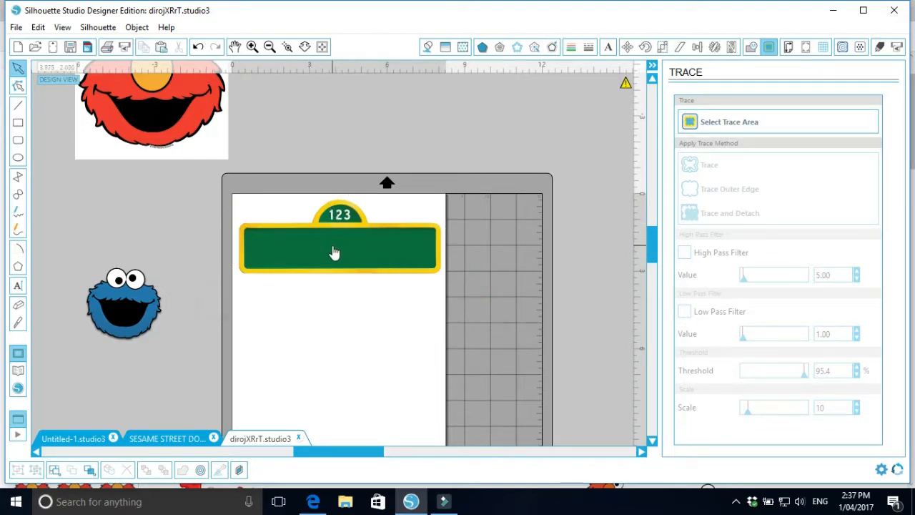
pyautogui.moveTo(334, 252)
pyautogui.mouseDown()
pyautogui.moveTo(334, 138)
pyautogui.moveTo(333, 251)
pyautogui.mouseUp()
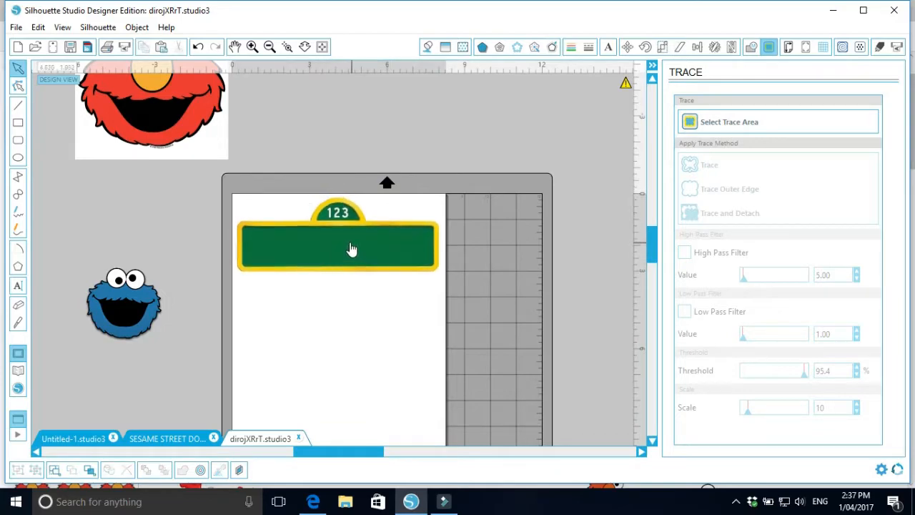
# Step: Duplicate the 123 sign twice and move both copies to the empty area above the page
pyautogui.rightClick(351, 249)
pyautogui.click(386, 281)
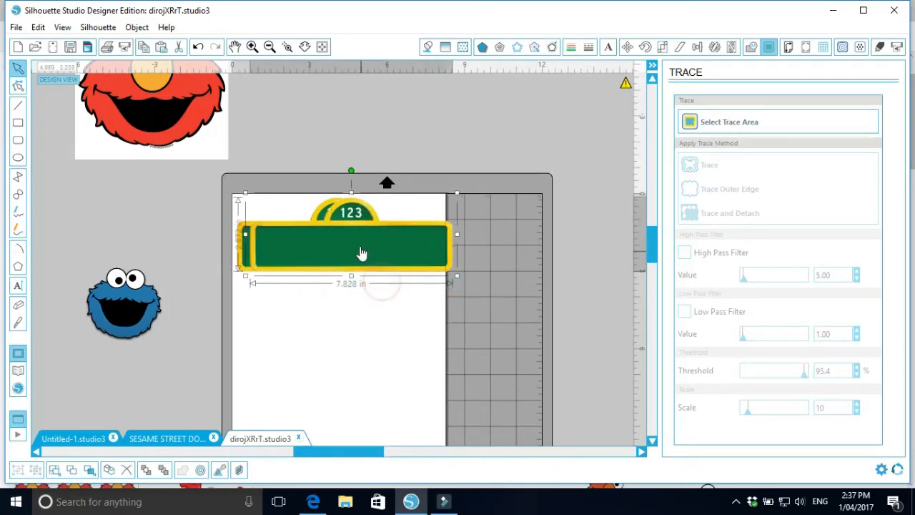
pyautogui.rightClick(361, 253)
pyautogui.click(386, 280)
pyautogui.moveTo(363, 258); pyautogui.dragTo(363, 163)
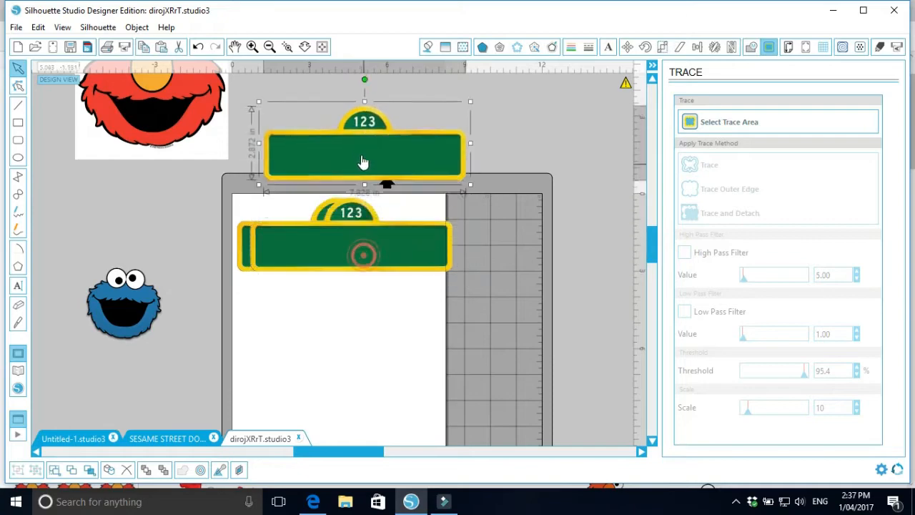
pyautogui.moveTo(350, 241); pyautogui.dragTo(578, 136)
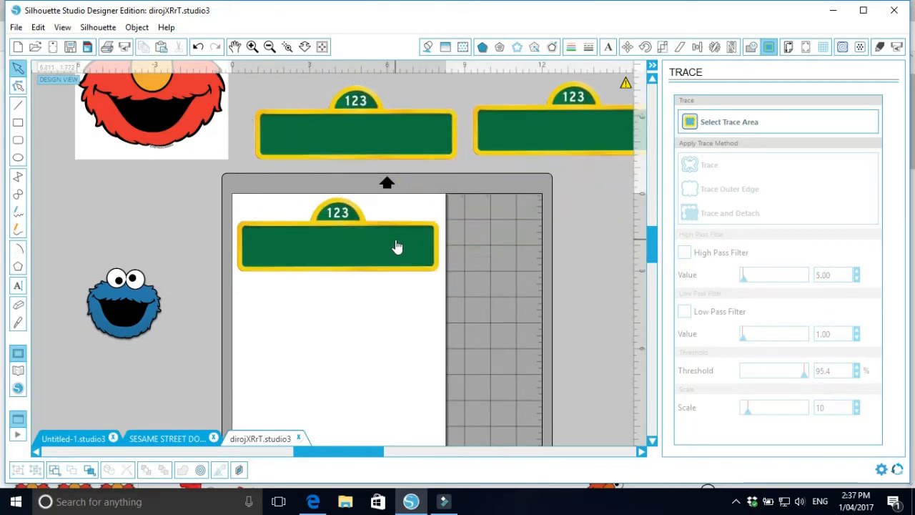
# Step: Move the remaining 123 sign off the page, below the other copies, and check the finished door sign in the SESAME STREET DOOR SIGN document
pyautogui.moveTo(397, 246); pyautogui.dragTo(606, 230)
pyautogui.click(167, 438)
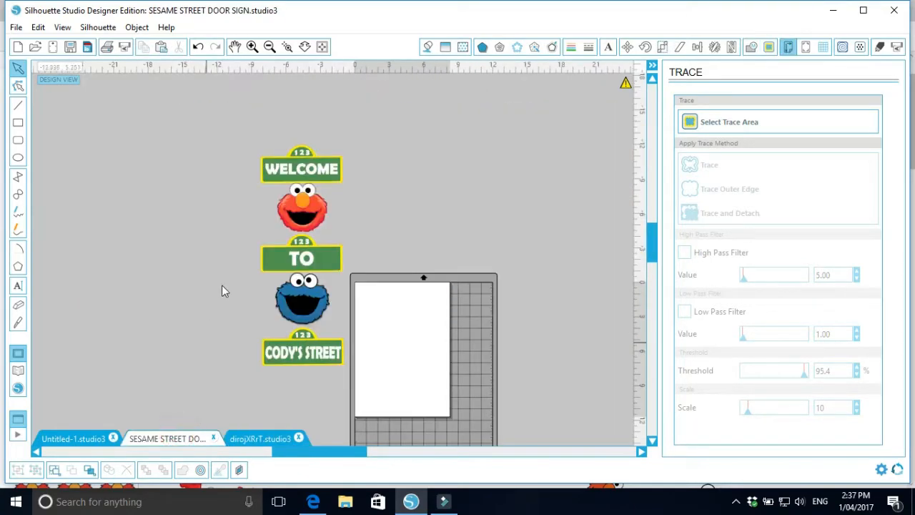
pyautogui.click(272, 438)
pyautogui.moveTo(582, 235); pyautogui.dragTo(605, 213)
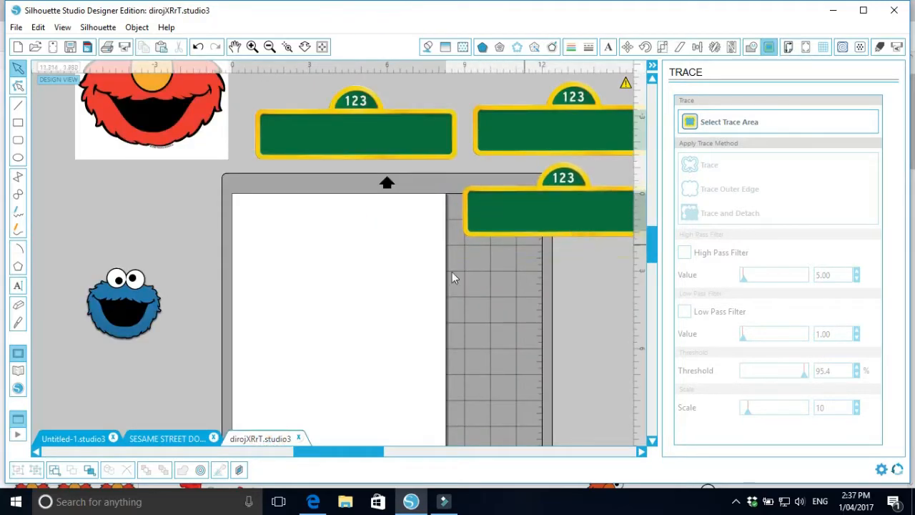
# Step: Move the Elmo image onto the page and select a trace area about 7.26 by 6.48 in enclosing it
pyautogui.moveTo(136, 97); pyautogui.dragTo(332, 325)
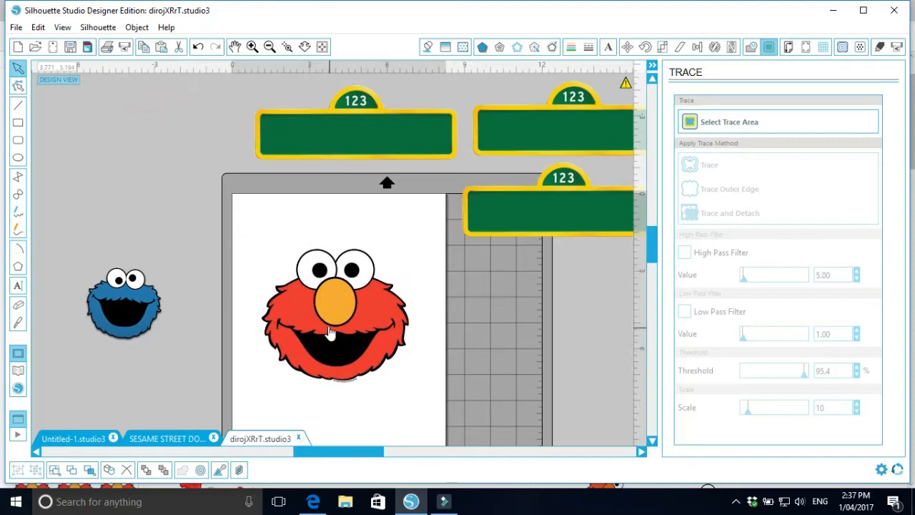
pyautogui.click(332, 325)
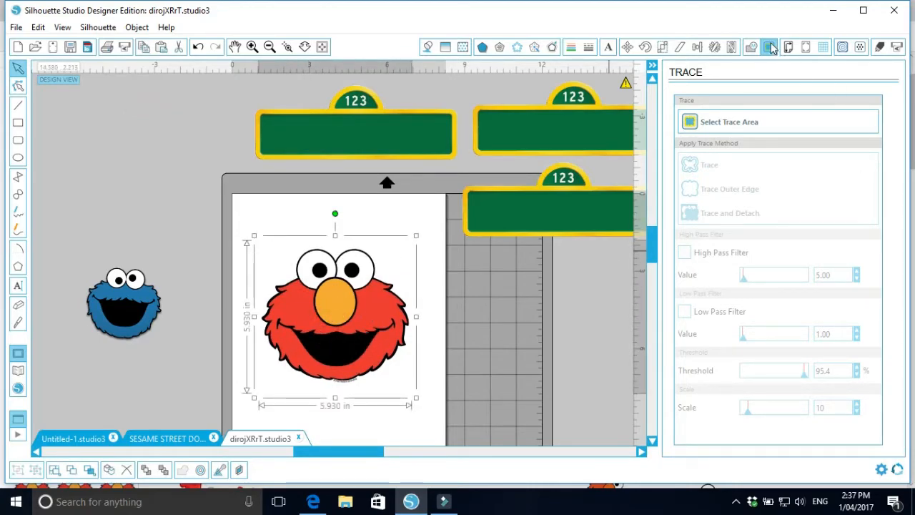
pyautogui.click(770, 47)
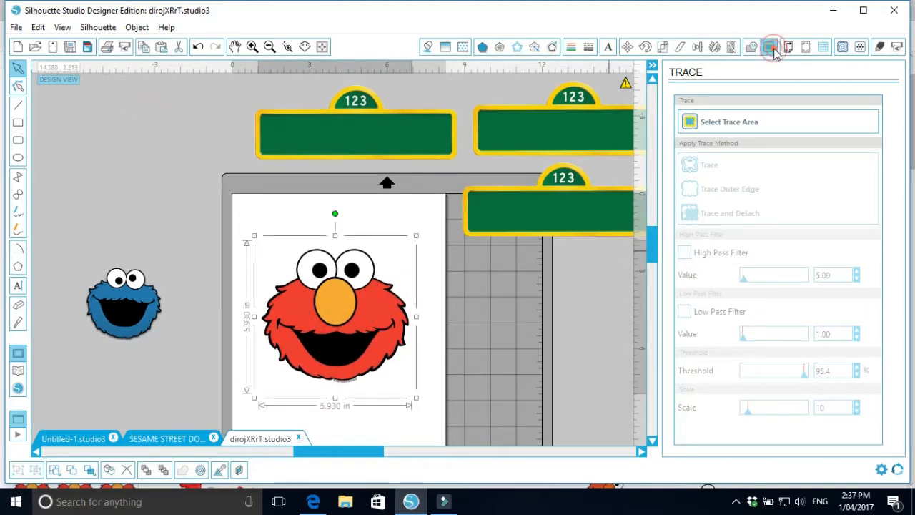
pyautogui.click(750, 122)
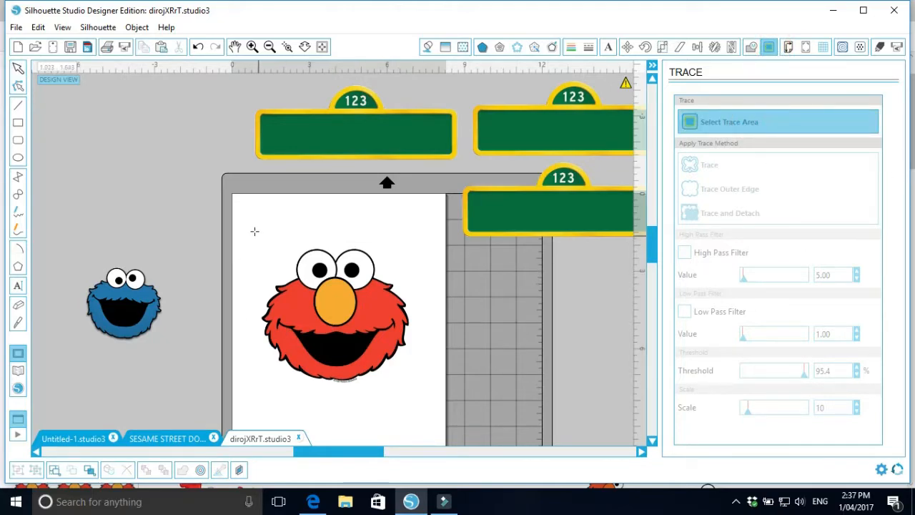
pyautogui.moveTo(243, 231)
pyautogui.mouseDown()
pyautogui.moveTo(402, 357)
pyautogui.moveTo(432, 400)
pyautogui.mouseUp()
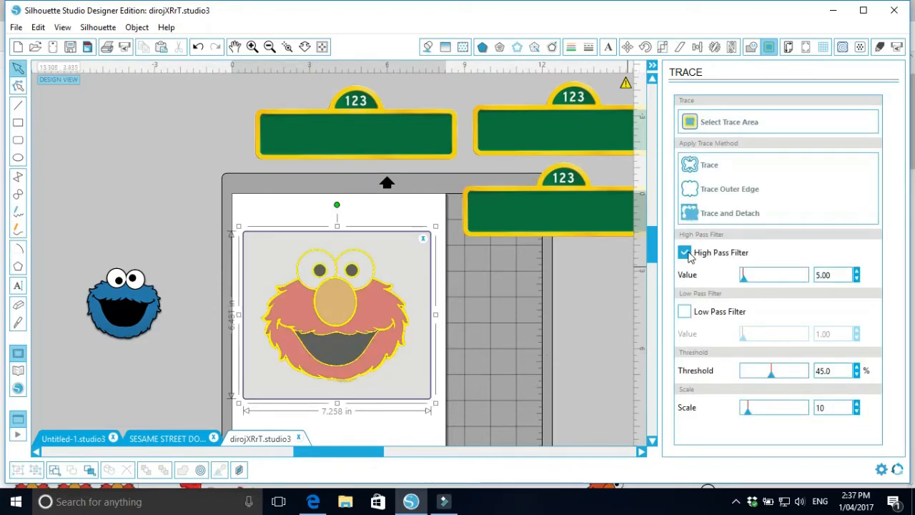
# Step: Turn off the High Pass Filter, set the threshold to 98.5%, and trace and detach Elmo's face
pyautogui.click(684, 253)
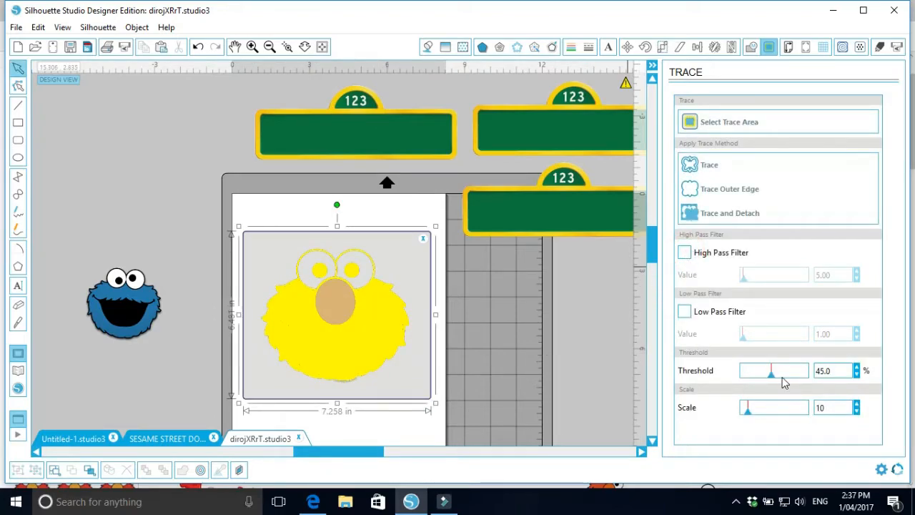
pyautogui.moveTo(771, 377); pyautogui.dragTo(804, 387)
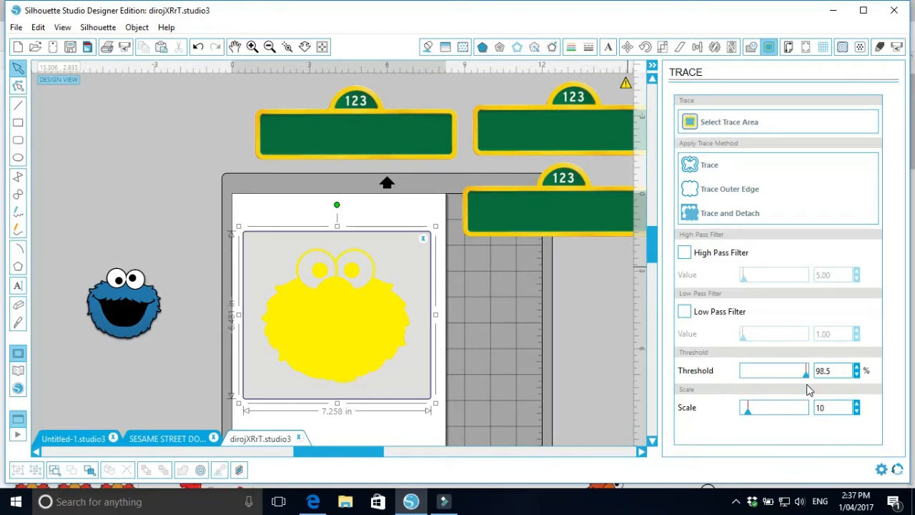
pyautogui.click(728, 215)
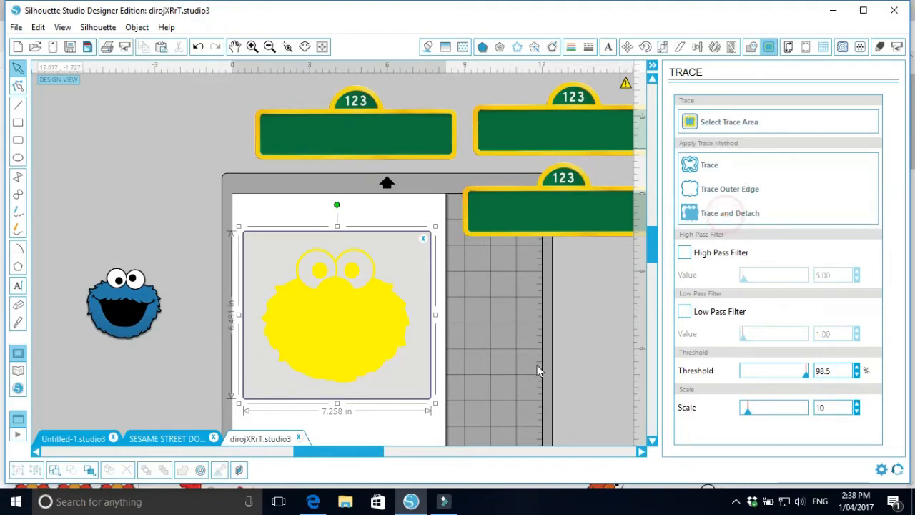
# Step: Move the detached Elmo off the page and delete the leftover white background
pyautogui.moveTo(332, 304)
pyautogui.mouseDown()
pyautogui.moveTo(239, 253)
pyautogui.moveTo(113, 136)
pyautogui.mouseUp()
pyautogui.moveTo(240, 214); pyautogui.dragTo(429, 389)
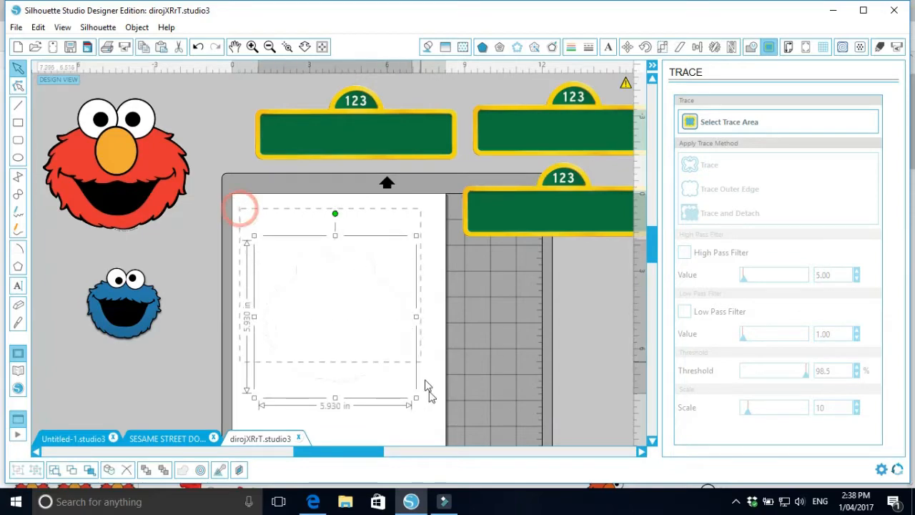
pyautogui.press('Delete')
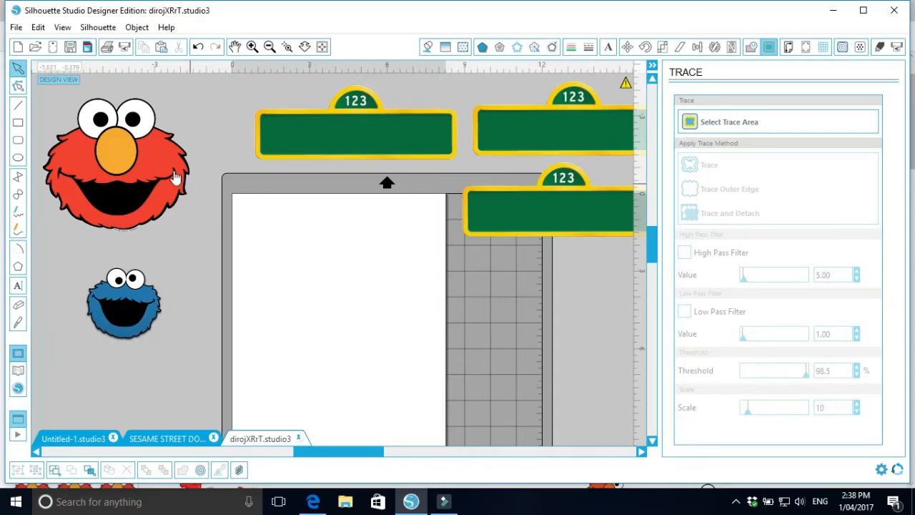
# Step: Place the detached Elmo on the page and erase the copyright text under the chin with a round eraser about 0.169 in wide
pyautogui.click(133, 193)
pyautogui.moveTo(133, 193); pyautogui.dragTo(365, 306)
pyautogui.click(252, 47)
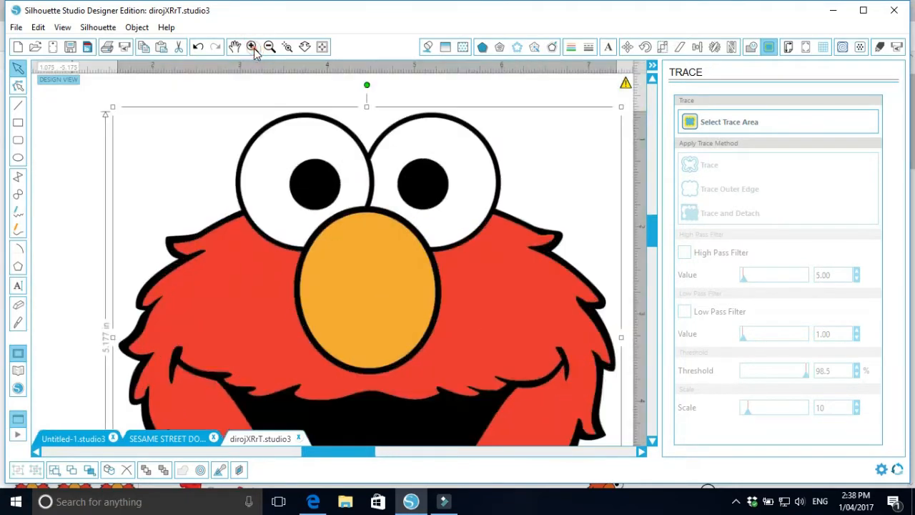
pyautogui.scroll(-3, 351, 296)
pyautogui.scroll(-2, 361, 311)
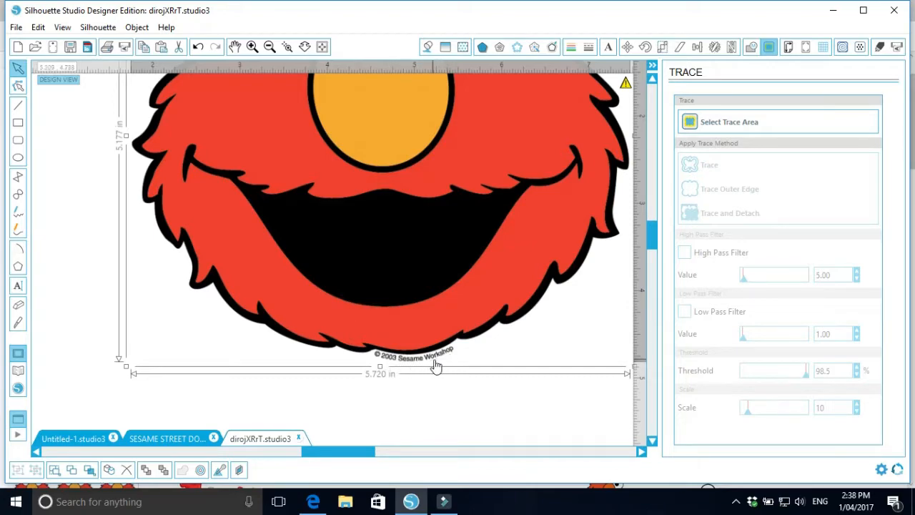
pyautogui.moveTo(369, 214); pyautogui.dragTo(329, 232)
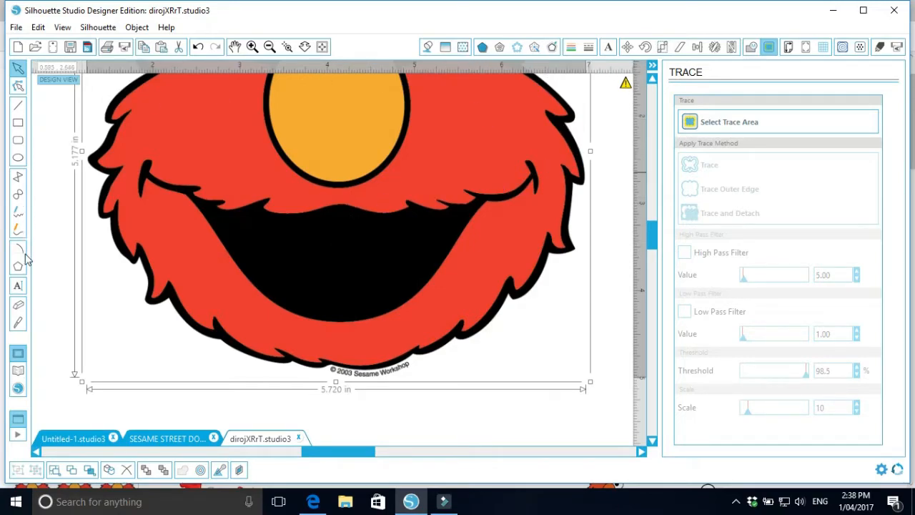
pyautogui.click(19, 307)
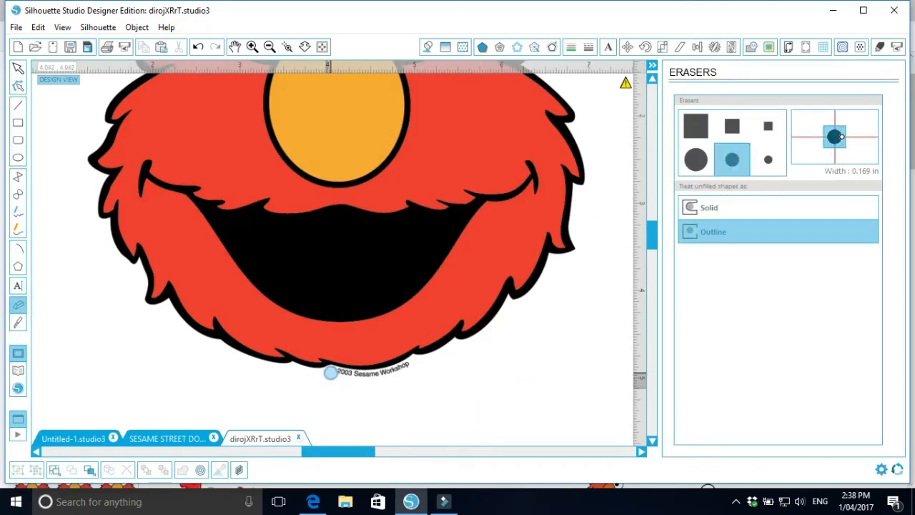
pyautogui.moveTo(330, 372); pyautogui.dragTo(402, 370)
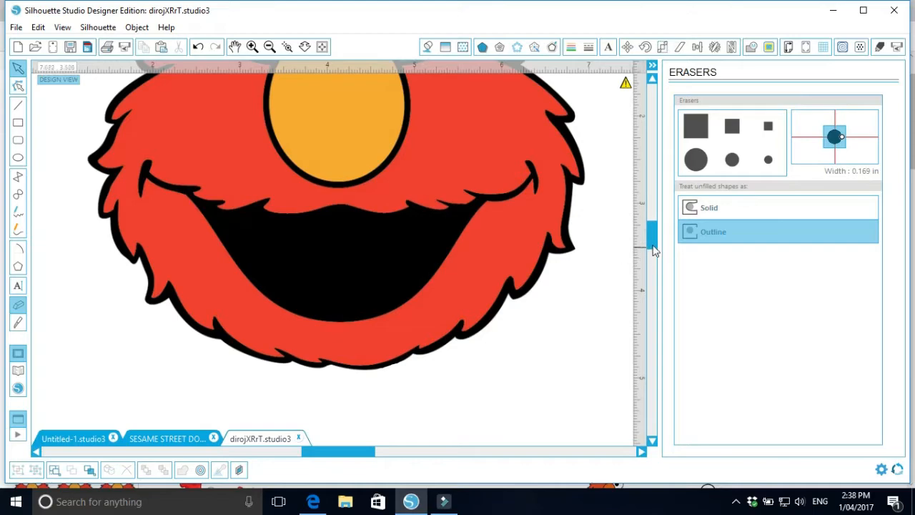
# Step: Move the cleaned Elmo face off the page to the area above Cookie Monster and scale it down proportionally
pyautogui.moveTo(652, 246); pyautogui.dragTo(664, 198)
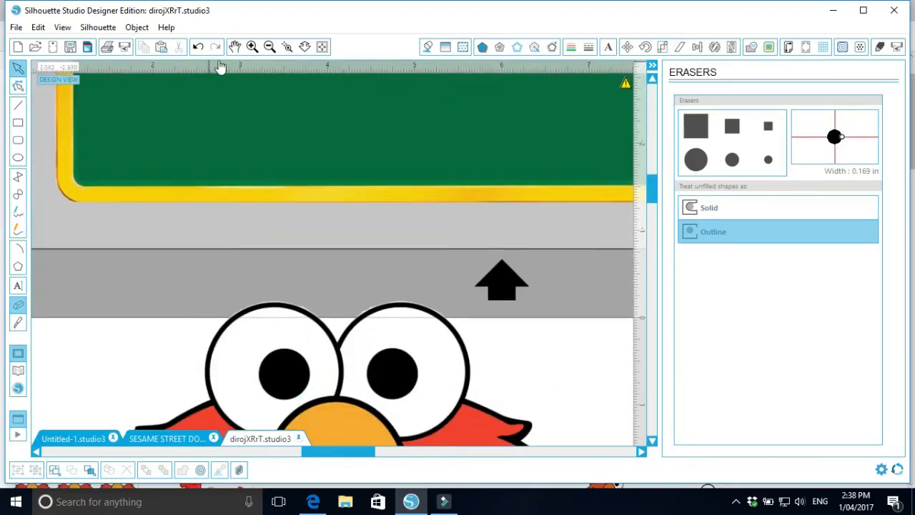
pyautogui.click(269, 46)
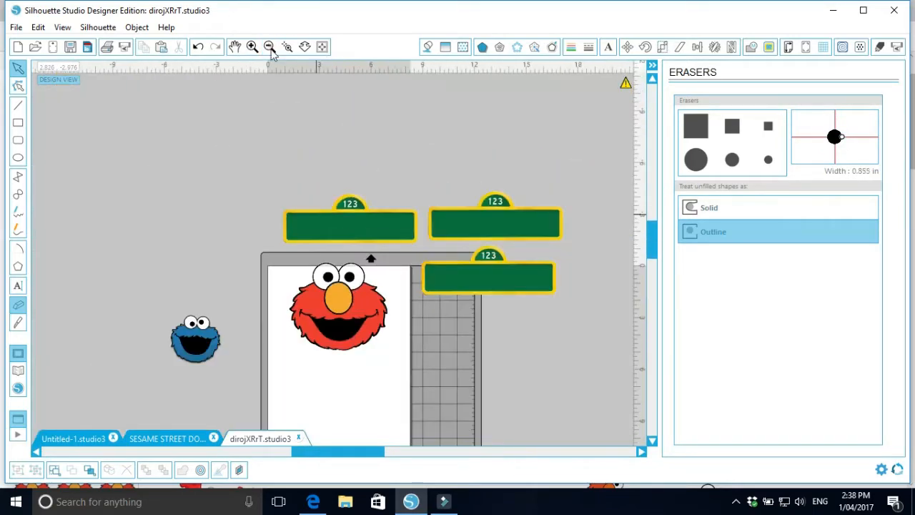
pyautogui.moveTo(315, 257); pyautogui.dragTo(221, 160)
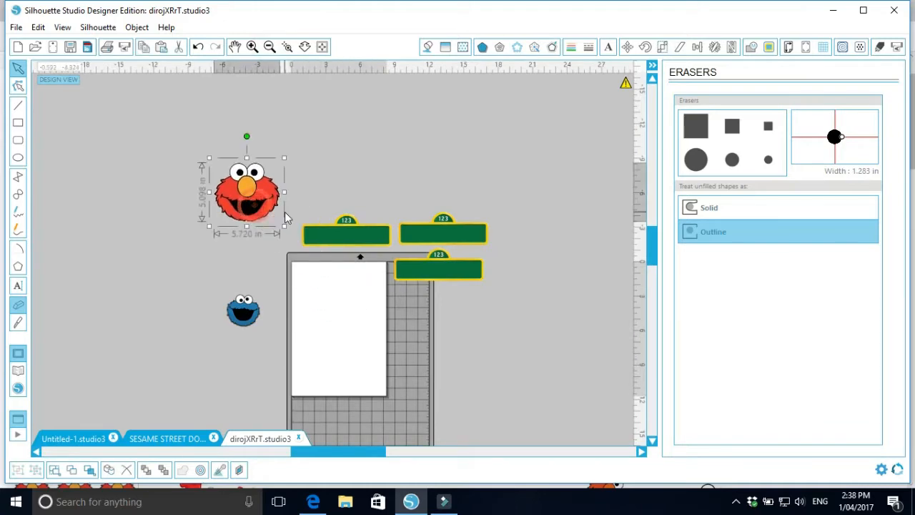
pyautogui.moveTo(209, 228); pyautogui.dragTo(235, 216)
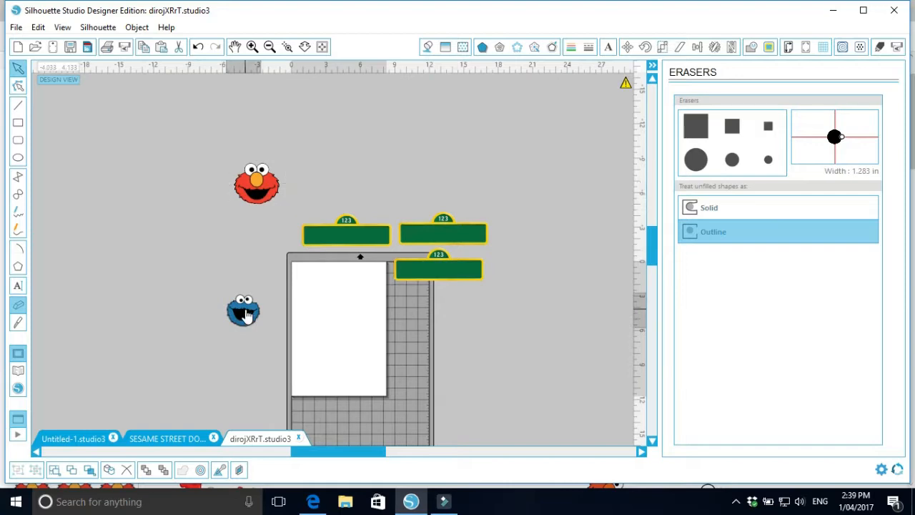
# Step: Move the Cookie Monster image onto the page, enlarge it to about 4.05 in square, and position it near the top centre
pyautogui.moveTo(250, 315); pyautogui.dragTo(343, 309)
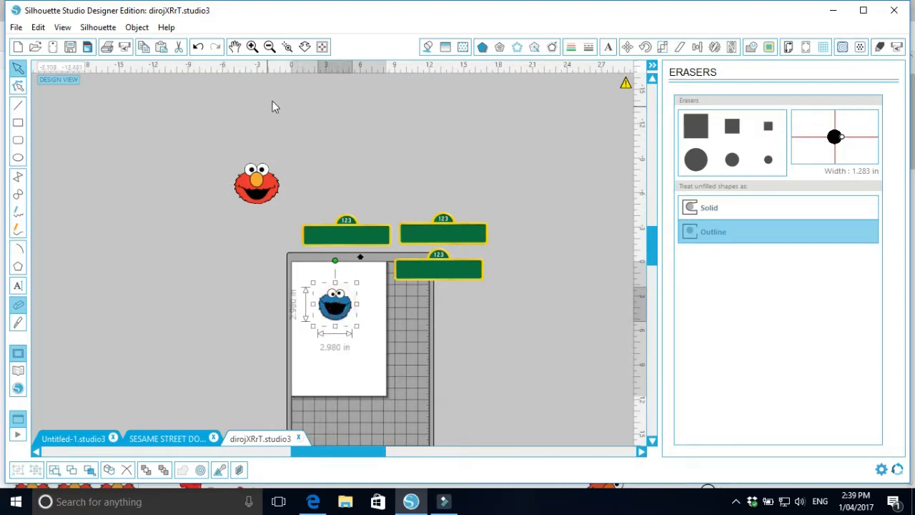
pyautogui.click(251, 47)
pyautogui.scroll(-3, 350, 221)
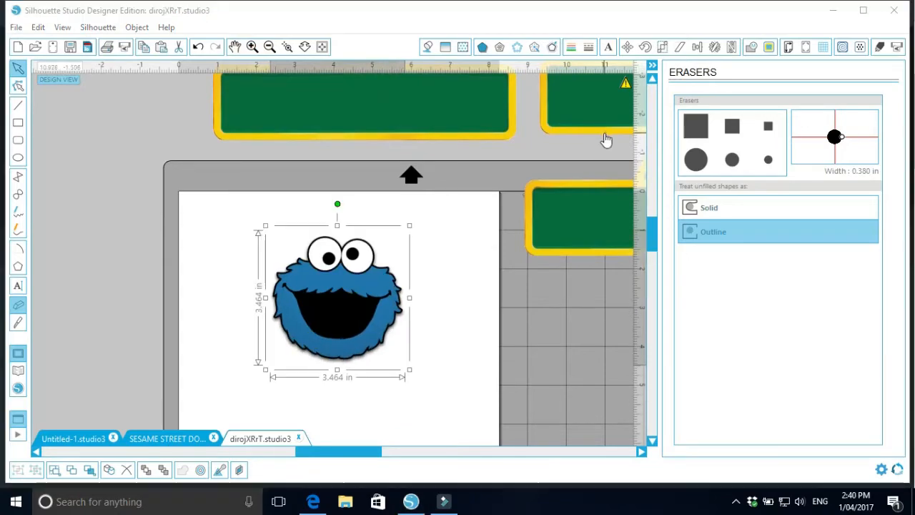
pyautogui.click(769, 47)
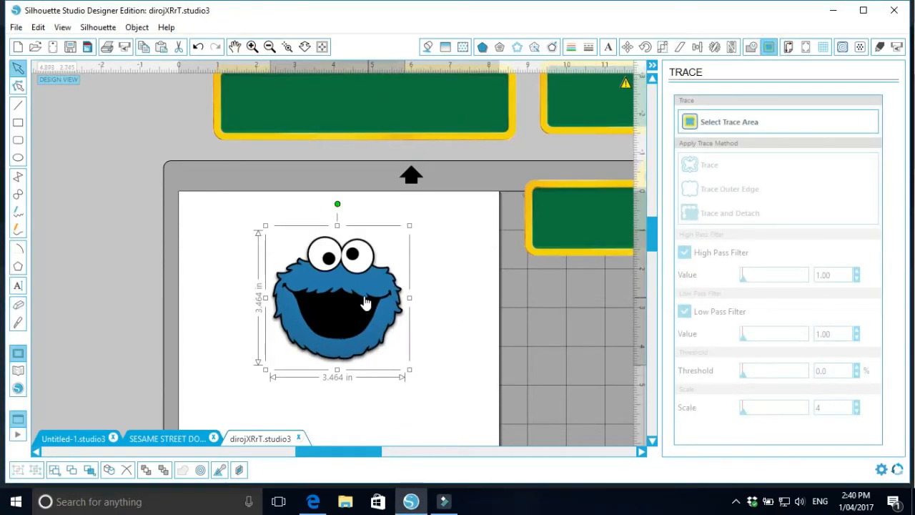
pyautogui.moveTo(365, 303); pyautogui.dragTo(298, 299)
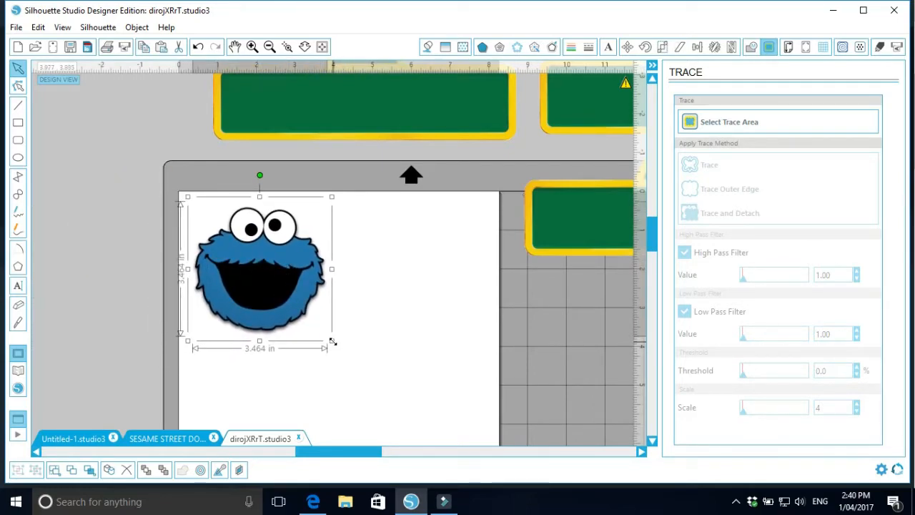
pyautogui.moveTo(332, 341); pyautogui.dragTo(362, 355)
pyautogui.moveTo(290, 313); pyautogui.dragTo(352, 315)
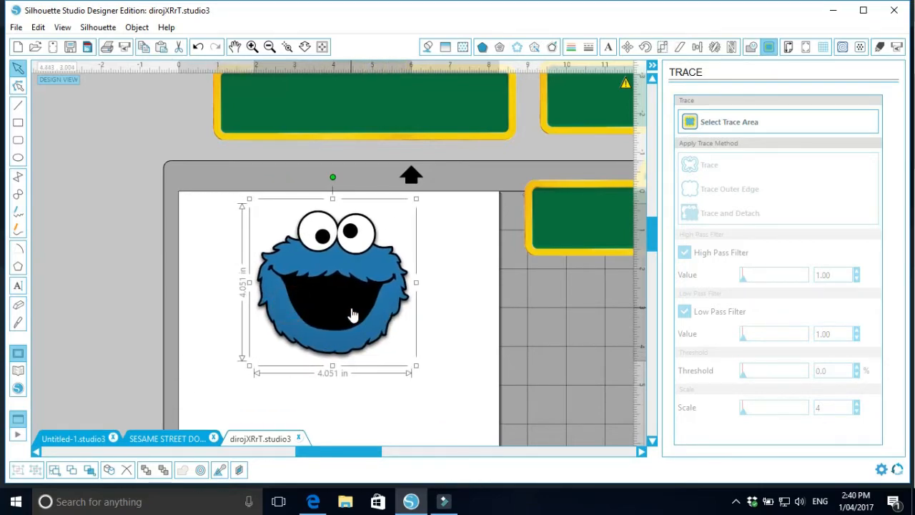
# Step: Trace and detach the Cookie Monster face from a selected trace area, with the high pass filter off and the threshold at 85.1%
pyautogui.click(756, 122)
pyautogui.moveTo(240, 193)
pyautogui.mouseDown()
pyautogui.moveTo(341, 212)
pyautogui.moveTo(433, 340)
pyautogui.moveTo(440, 367)
pyautogui.mouseUp()
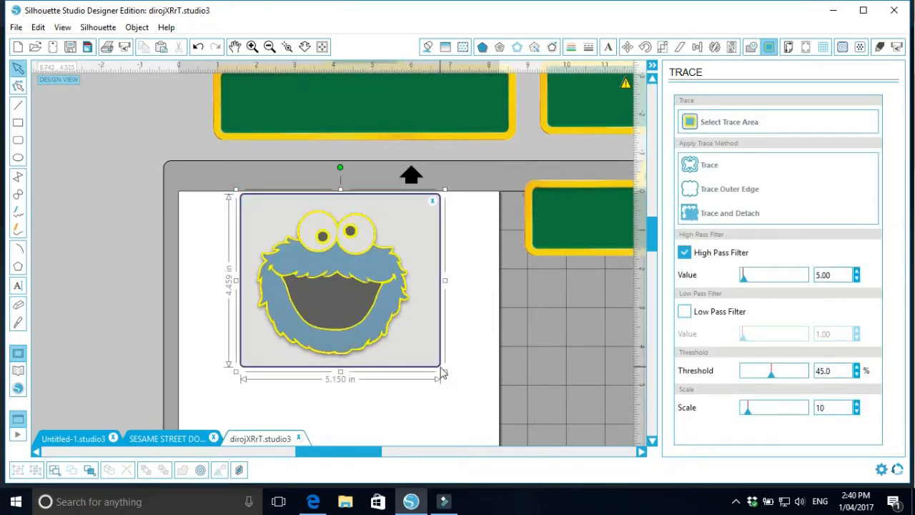
pyautogui.click(685, 252)
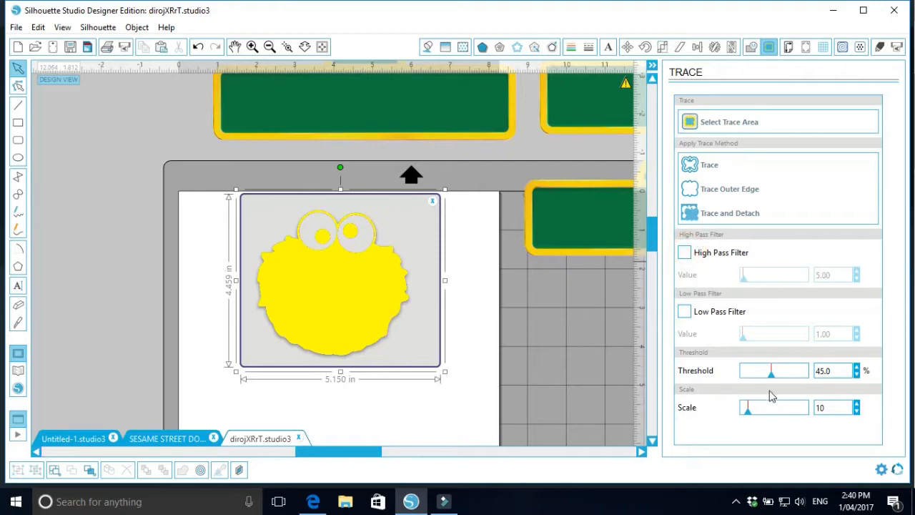
pyautogui.moveTo(771, 374); pyautogui.dragTo(792, 386)
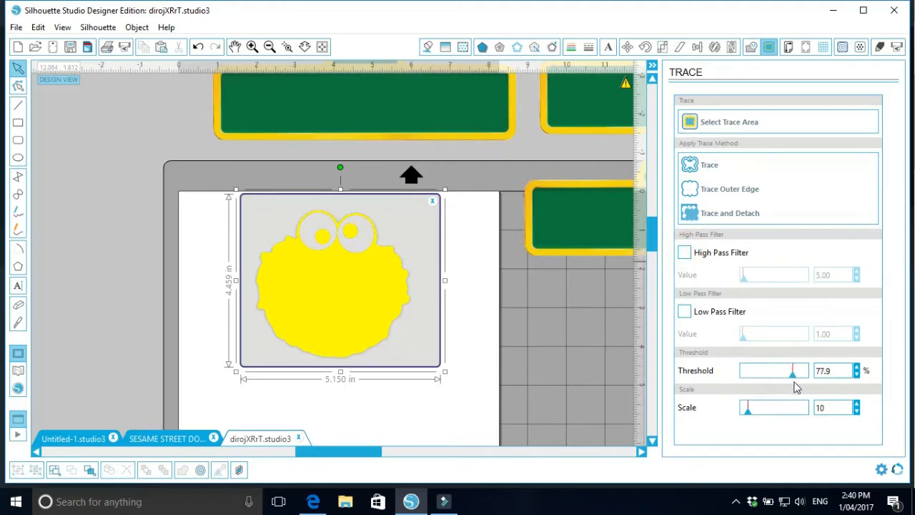
pyautogui.click(726, 216)
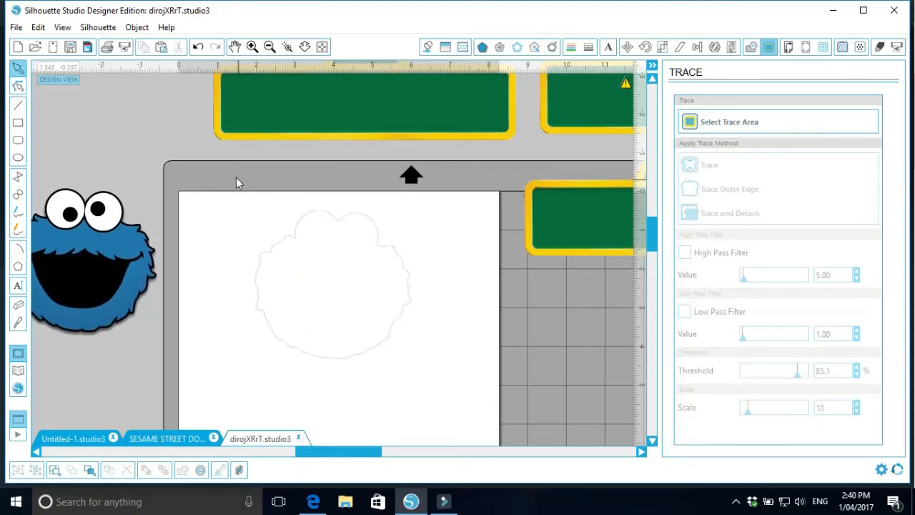
# Step: Delete the leftover white background outline from the page and bring the detached Cookie Monster back onto it
pyautogui.moveTo(232, 174); pyautogui.dragTo(374, 226)
pyautogui.press('Delete')
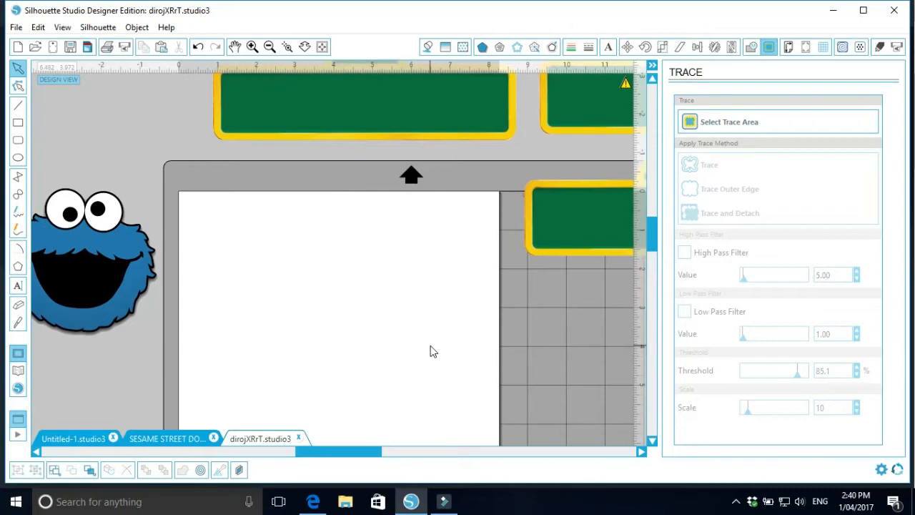
pyautogui.moveTo(106, 286); pyautogui.dragTo(356, 313)
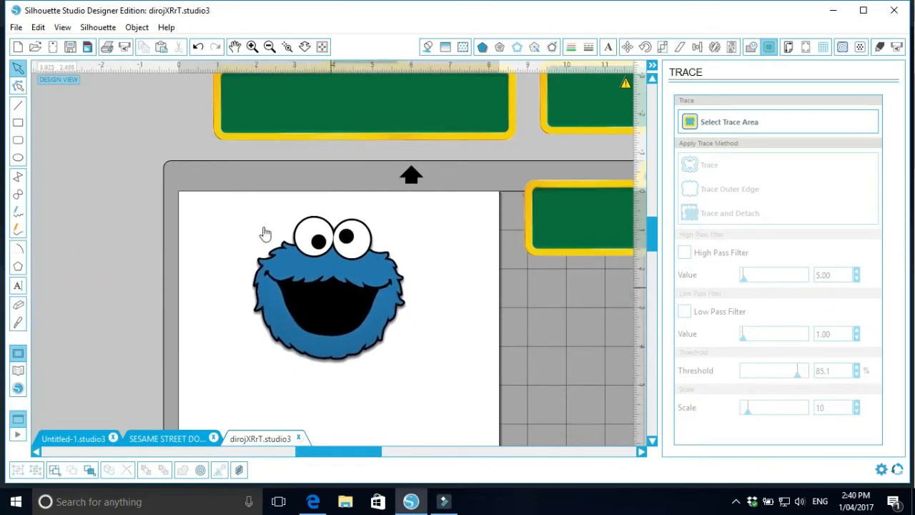
# Step: Mock up the door sign layout by stacking sign, Elmo, sign, Cookie Monster and sign in one vertical column
pyautogui.click(269, 47)
pyautogui.click(270, 47)
pyautogui.click(269, 46)
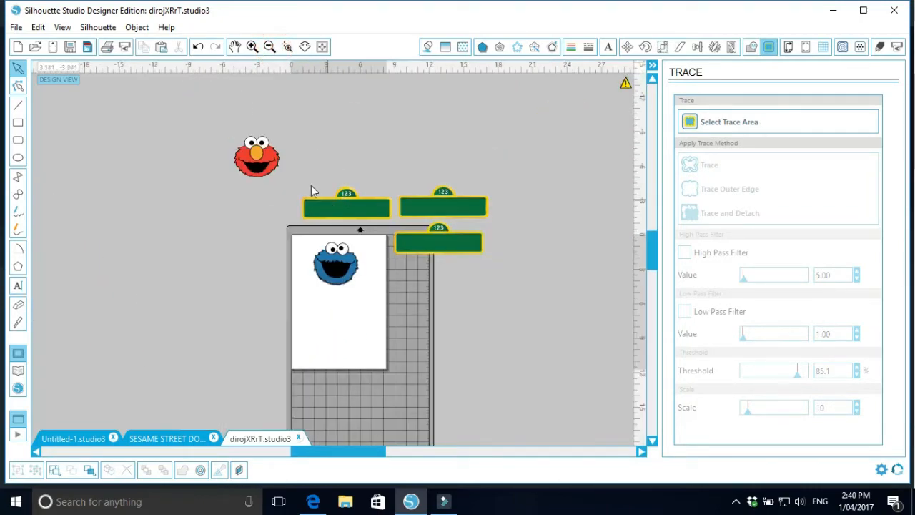
pyautogui.moveTo(251, 148); pyautogui.dragTo(215, 195)
pyautogui.moveTo(350, 209); pyautogui.dragTo(357, 110)
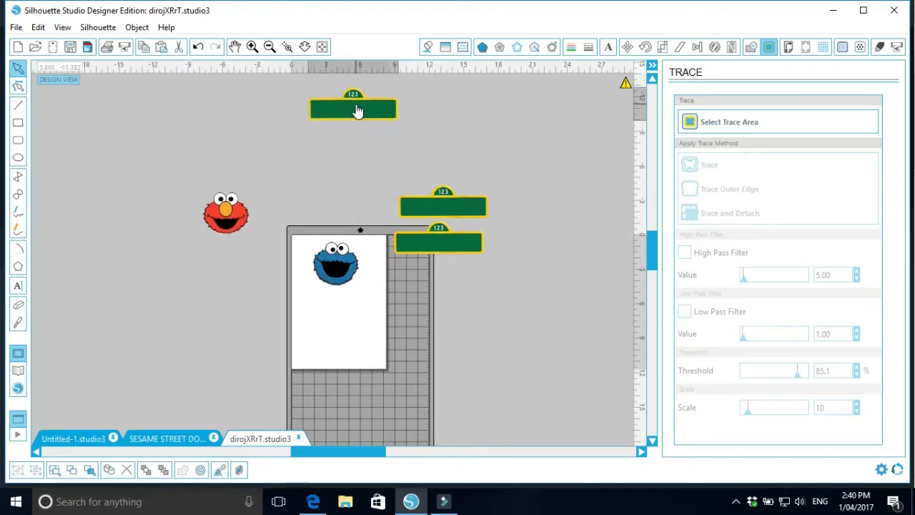
pyautogui.moveTo(227, 213); pyautogui.dragTo(353, 145)
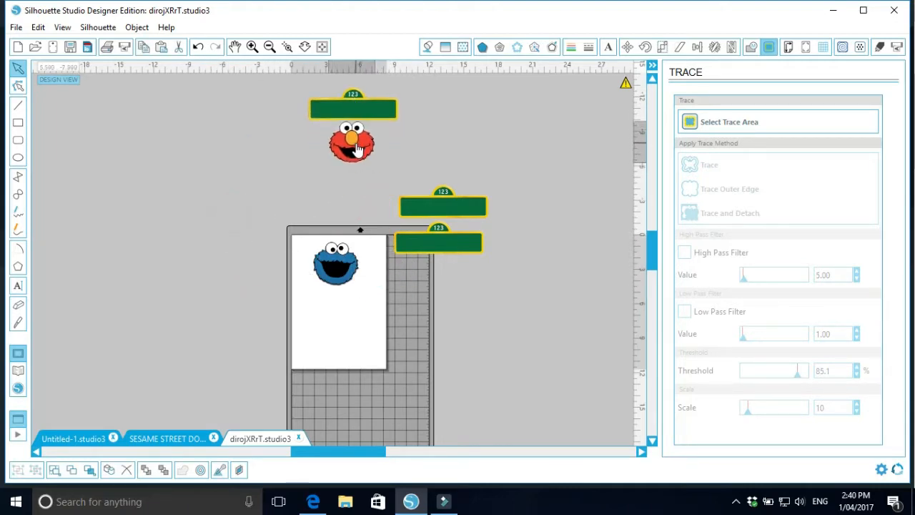
pyautogui.moveTo(439, 211); pyautogui.dragTo(347, 193)
pyautogui.moveTo(351, 246); pyautogui.dragTo(371, 212)
pyautogui.moveTo(427, 243); pyautogui.dragTo(346, 283)
pyautogui.click(444, 219)
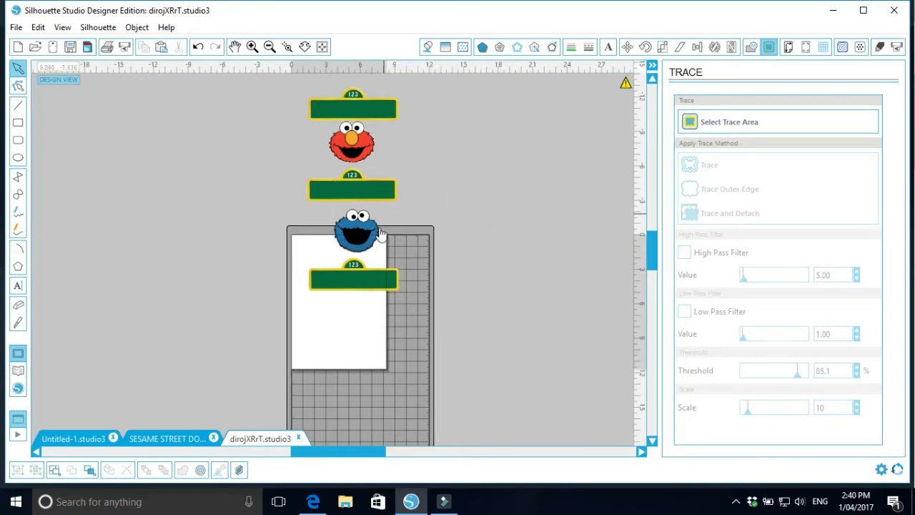
# Step: Clear the page by moving the lower two signs beside it and placing the Elmo and Cookie Monster faces side by side above it
pyautogui.moveTo(370, 283); pyautogui.dragTo(488, 188)
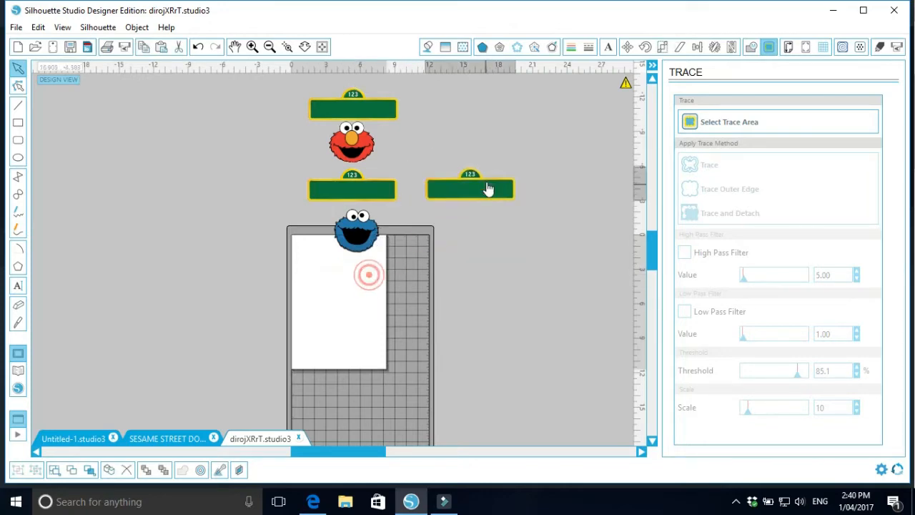
pyautogui.moveTo(382, 196); pyautogui.dragTo(493, 139)
pyautogui.moveTo(352, 146); pyautogui.dragTo(466, 227)
pyautogui.moveTo(369, 205); pyautogui.dragTo(361, 168)
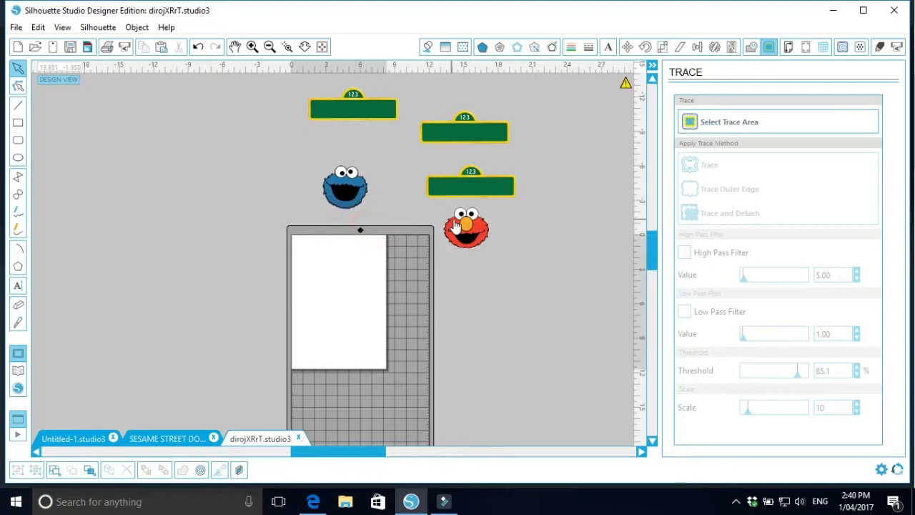
pyautogui.moveTo(461, 223); pyautogui.dragTo(291, 186)
# Step: Position the first blank 123 sign across the upper part of the page, within the page edges
pyautogui.moveTo(372, 108); pyautogui.dragTo(352, 259)
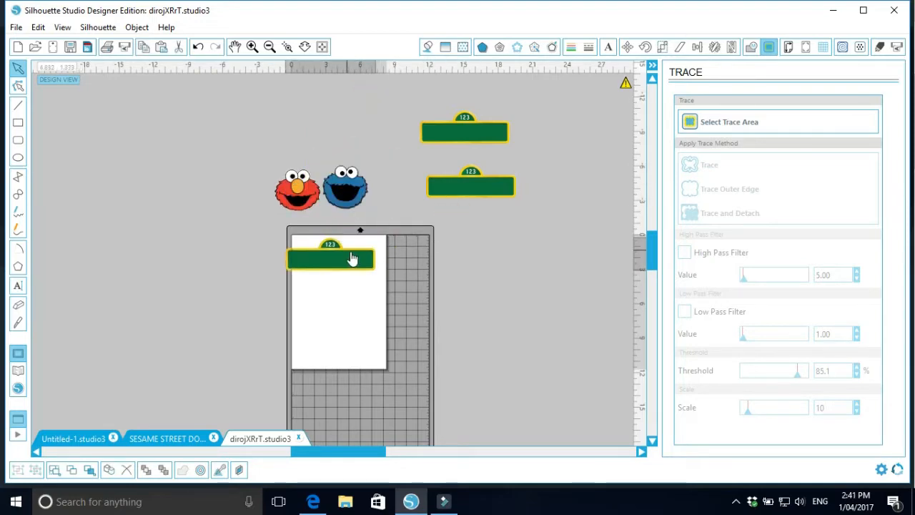
pyautogui.click(252, 46)
pyautogui.click(253, 47)
pyautogui.moveTo(352, 290); pyautogui.dragTo(369, 282)
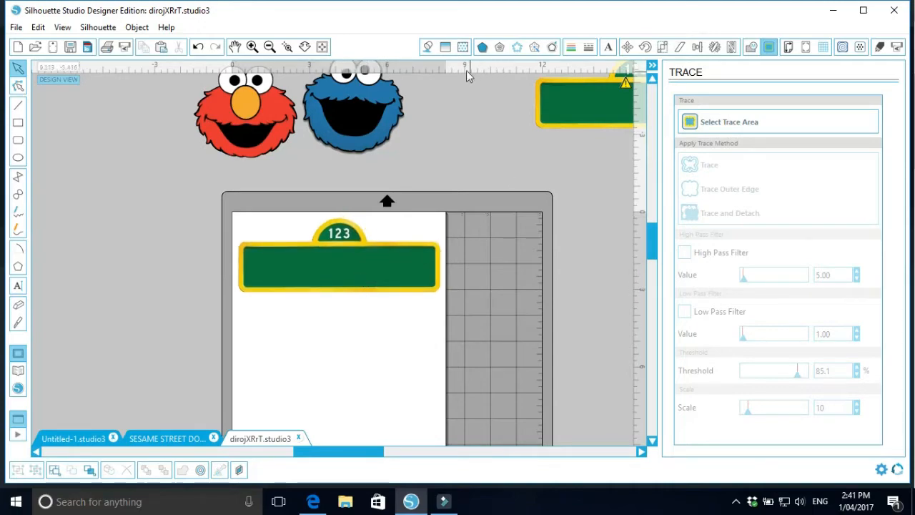
# Step: Add the text WELCOME below the sign in Berlin Sans FB Demi at 72 pt
pyautogui.click(18, 287)
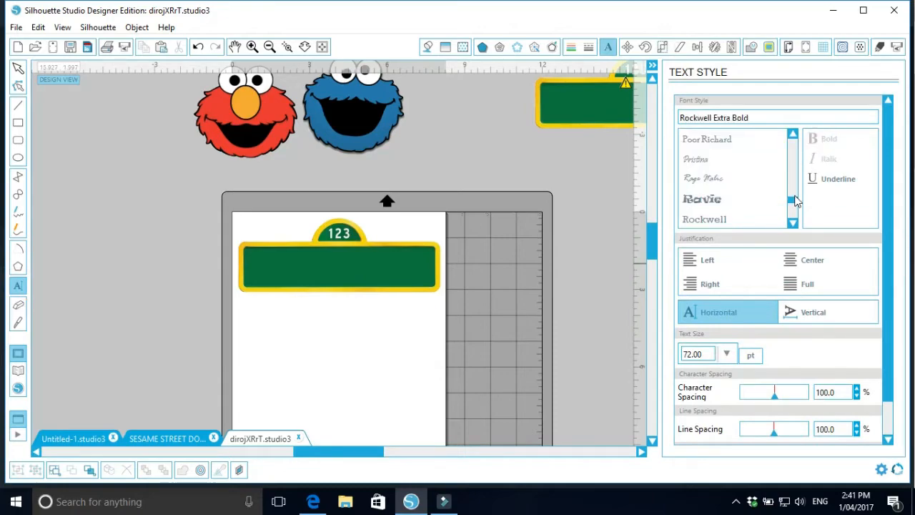
pyautogui.moveTo(795, 201); pyautogui.dragTo(797, 138)
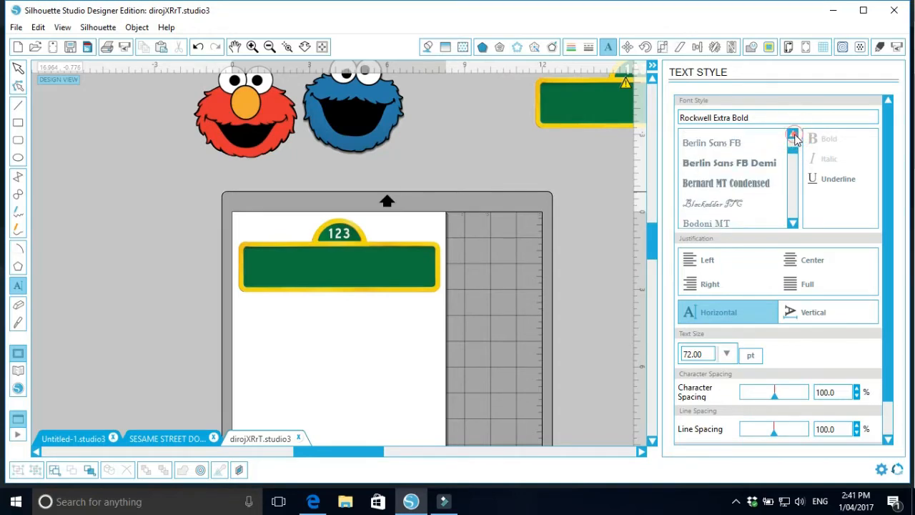
pyautogui.click(731, 163)
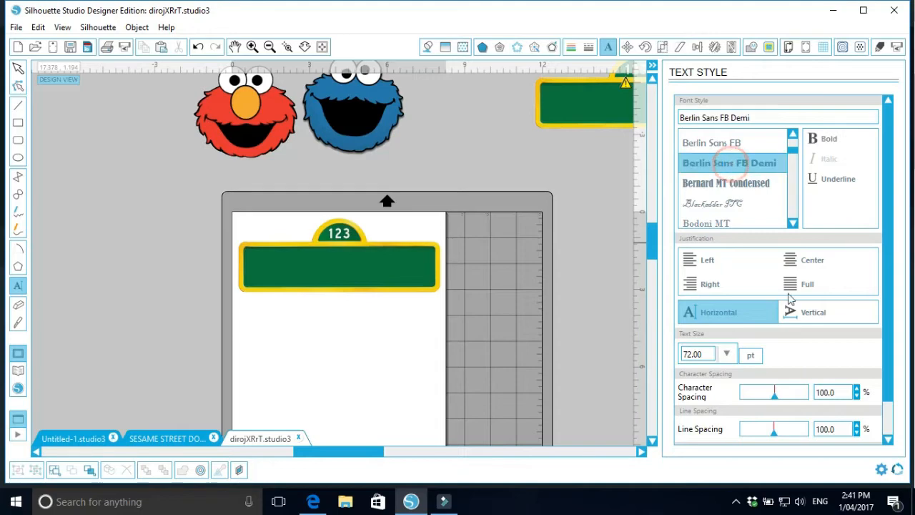
pyautogui.click(274, 317)
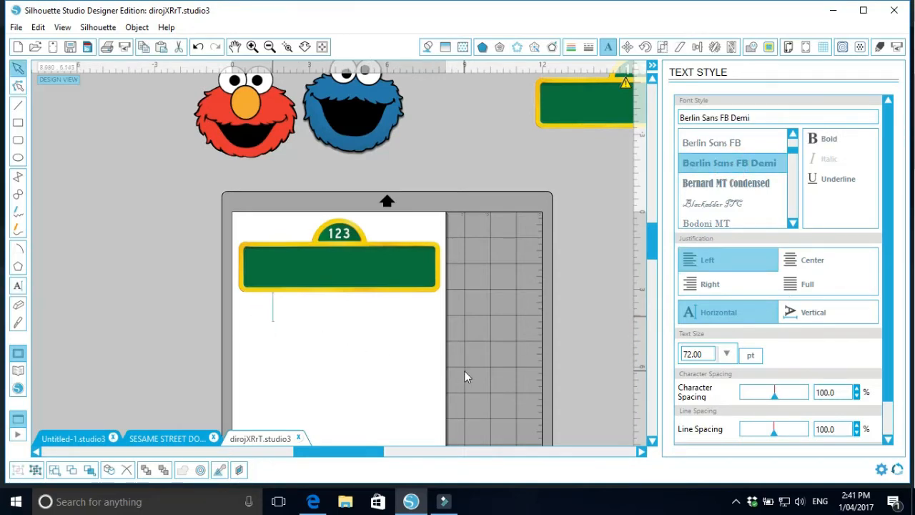
pyautogui.write('WELCOME')
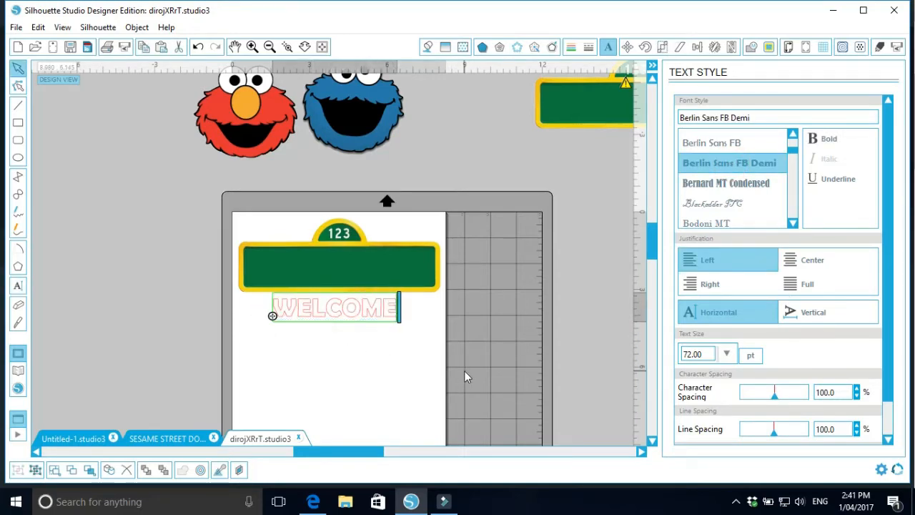
pyautogui.click(371, 351)
# Step: Set both the fill colour and the line colour of the WELCOME text to white
pyautogui.click(376, 311)
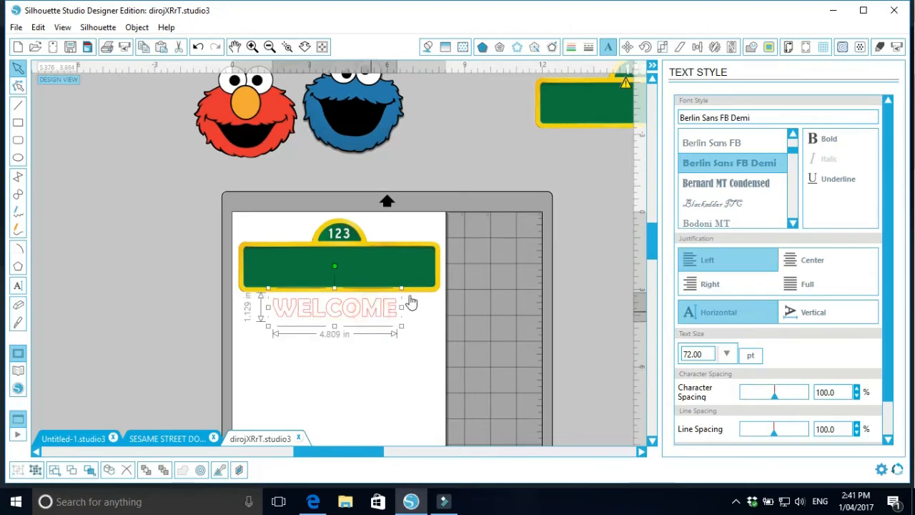
pyautogui.click(427, 46)
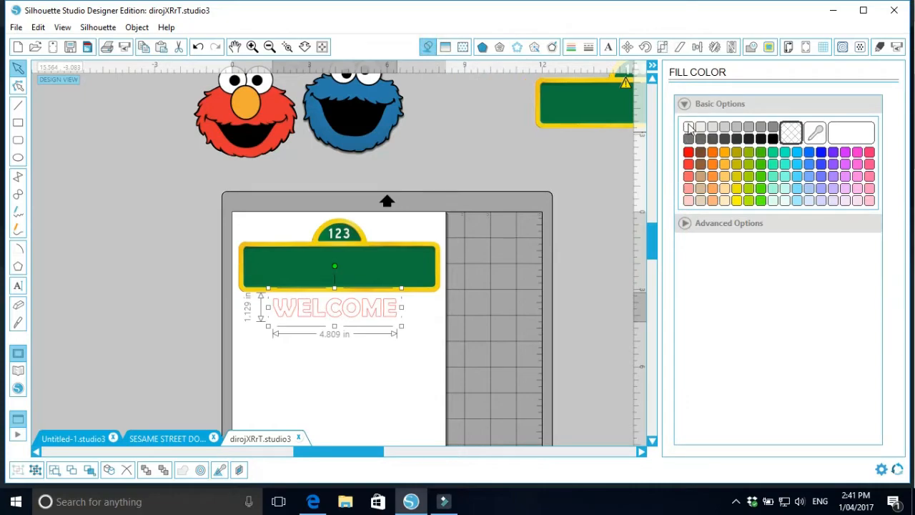
pyautogui.click(688, 127)
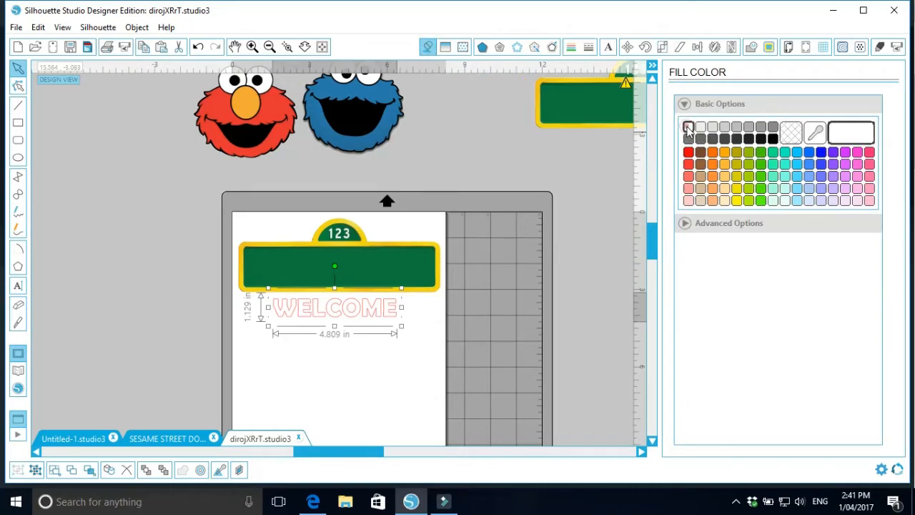
pyautogui.click(571, 47)
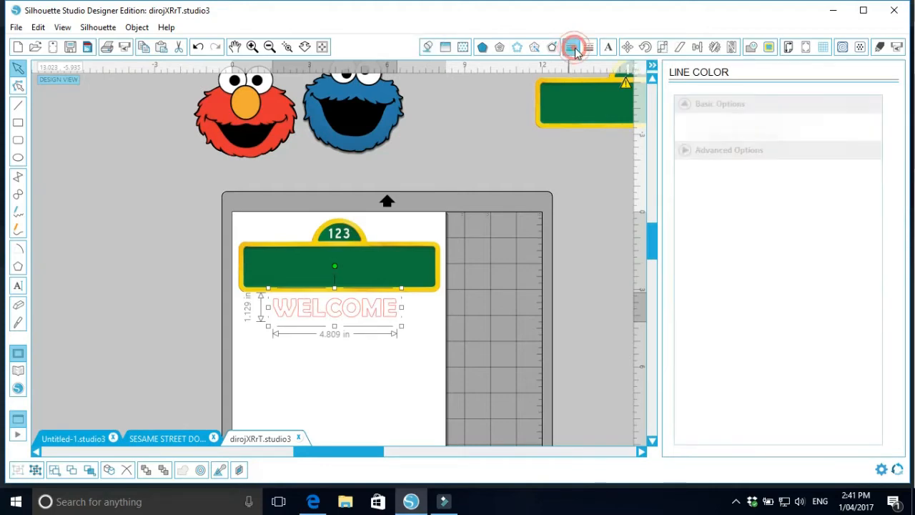
pyautogui.click(687, 128)
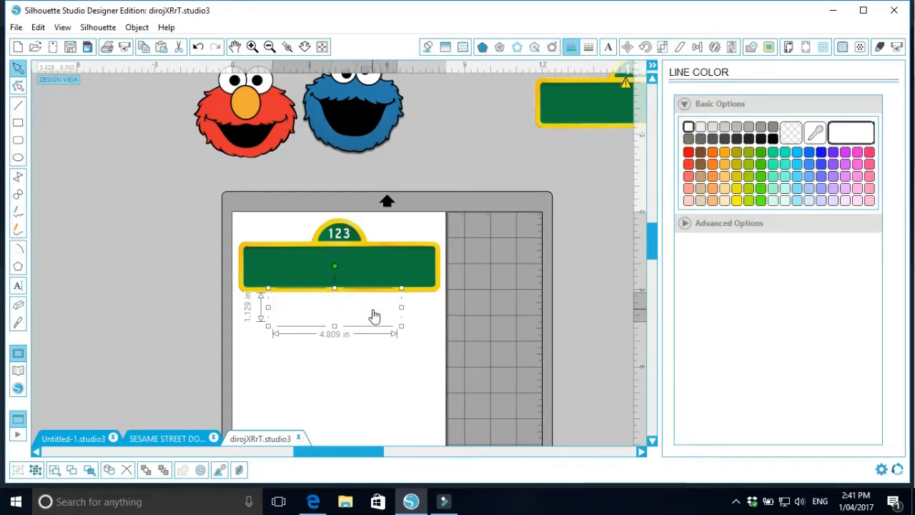
# Step: Move the WELCOME text onto the sign's green area and enlarge it to about 6.71 in wide, centred
pyautogui.moveTo(374, 316); pyautogui.dragTo(378, 274)
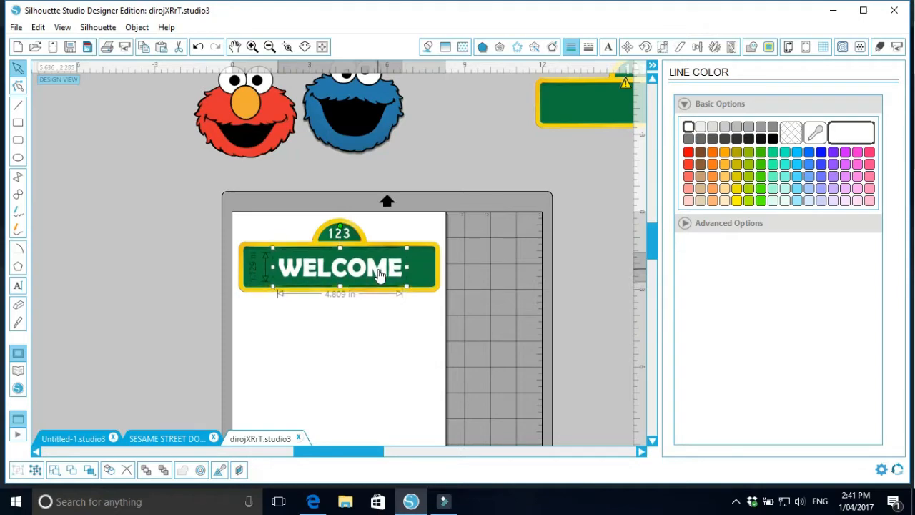
pyautogui.moveTo(273, 287); pyautogui.dragTo(241, 286)
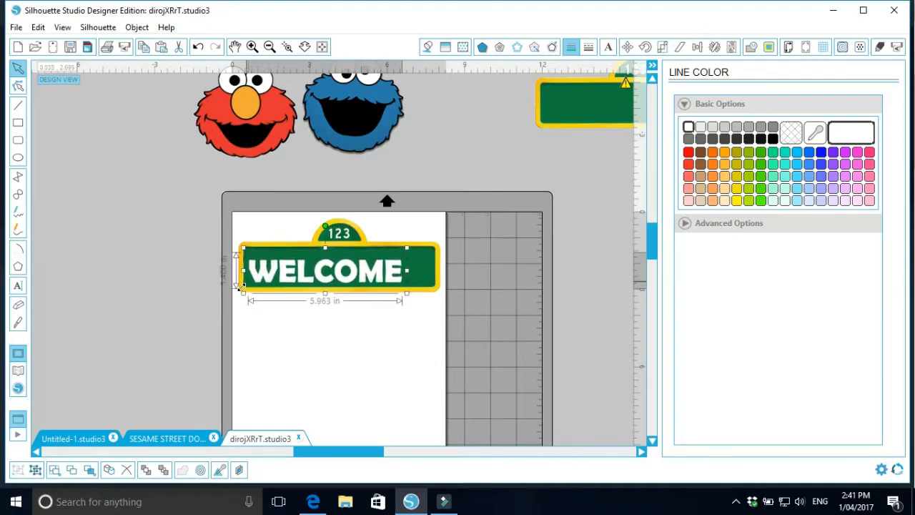
pyautogui.moveTo(407, 294)
pyautogui.mouseDown()
pyautogui.moveTo(428, 298)
pyautogui.moveTo(411, 278)
pyautogui.mouseUp()
pyautogui.click(418, 330)
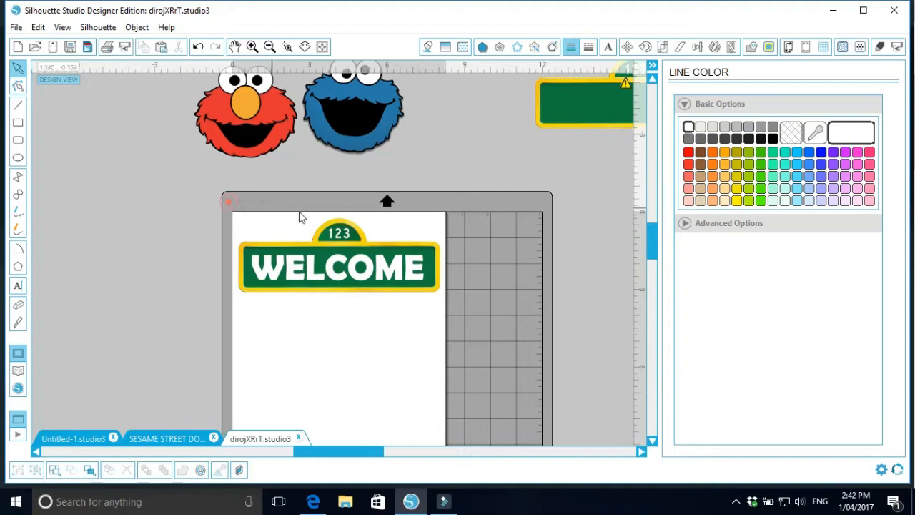
# Step: Group the WELCOME text with its sign, and replace it on the page with another blank 123 sign
pyautogui.moveTo(223, 203); pyautogui.dragTo(454, 301)
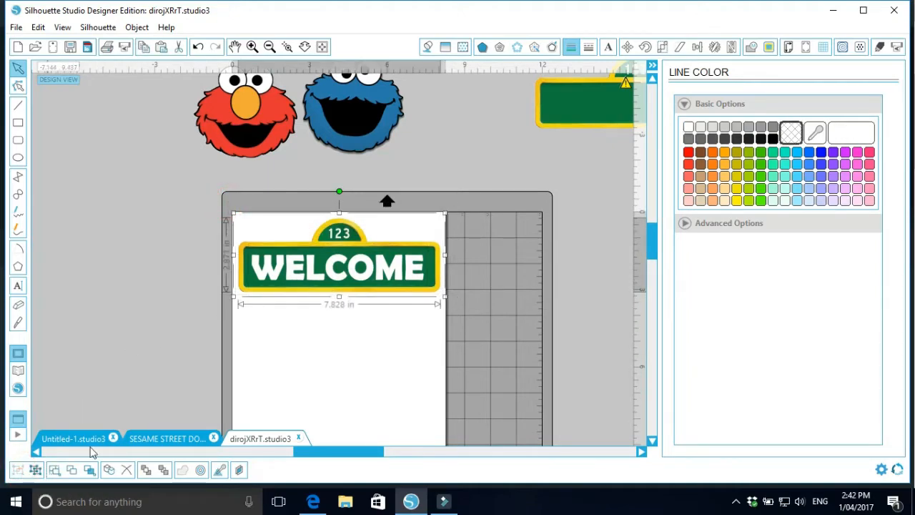
pyautogui.click(378, 353)
pyautogui.moveTo(399, 264); pyautogui.dragTo(197, 245)
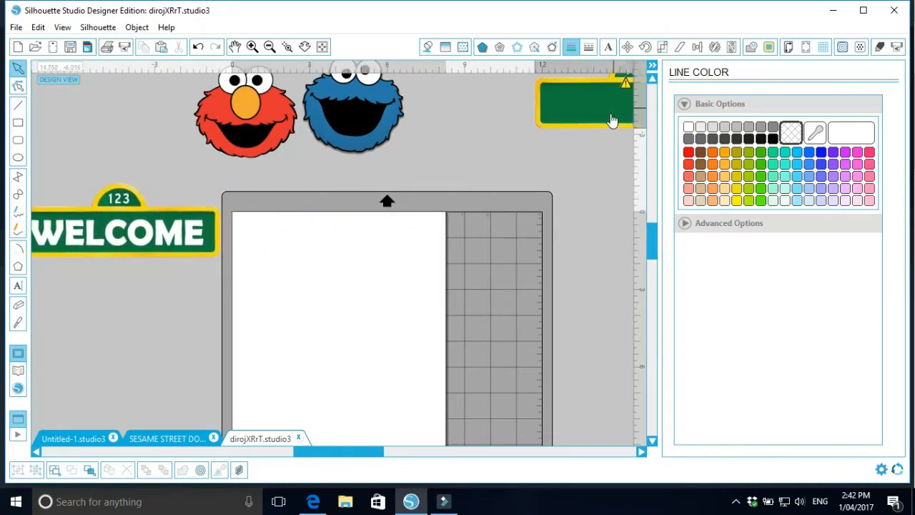
pyautogui.moveTo(610, 121); pyautogui.dragTo(323, 274)
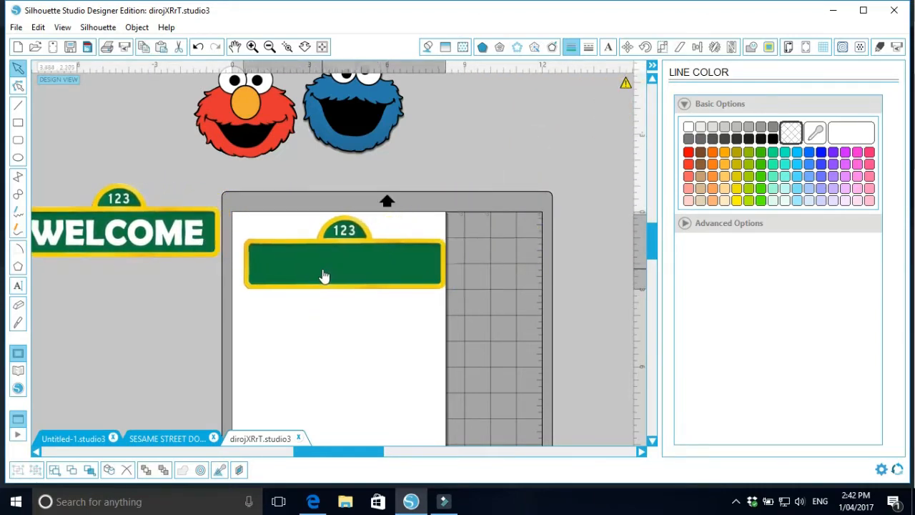
# Step: Ungroup the WELCOME sign, duplicate its text, and move the copy to the empty area below
pyautogui.click(190, 253)
pyautogui.click(35, 470)
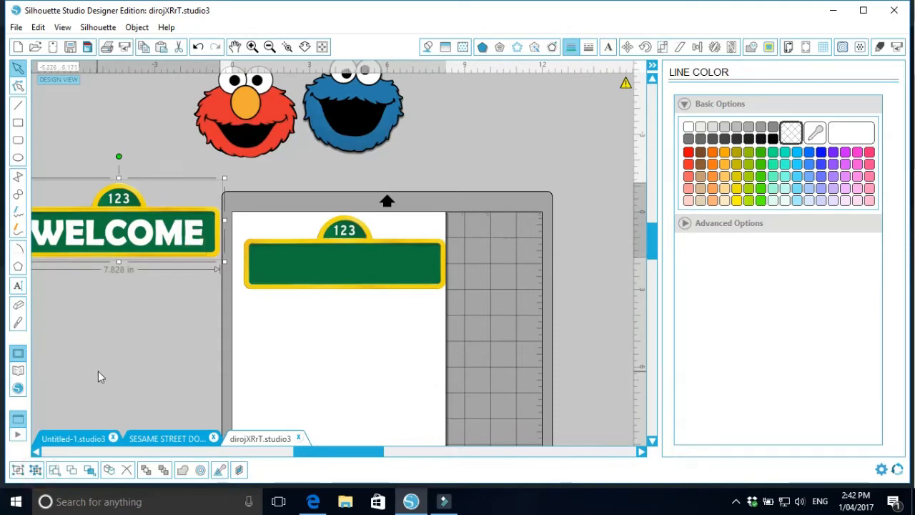
pyautogui.click(114, 308)
pyautogui.moveTo(141, 235); pyautogui.dragTo(153, 191)
pyautogui.click(153, 243)
pyautogui.rightClick(143, 238)
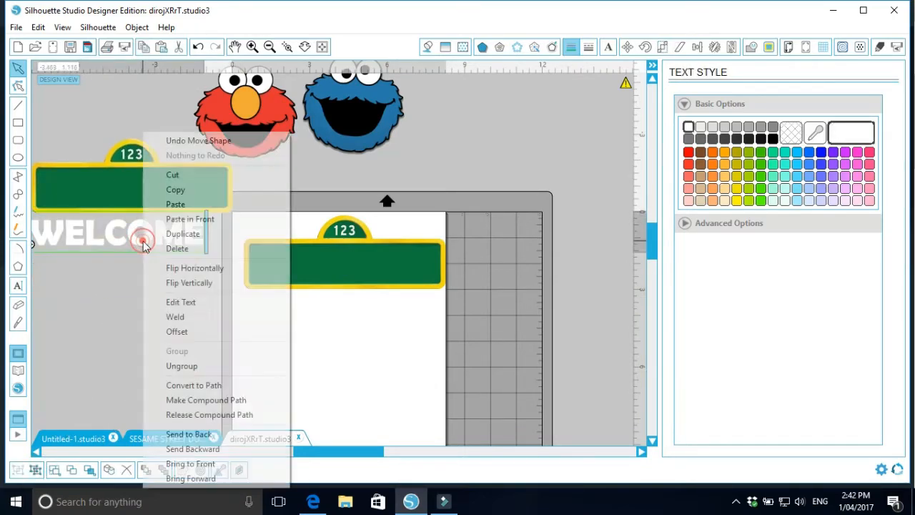
pyautogui.click(173, 232)
pyautogui.moveTo(143, 241); pyautogui.dragTo(209, 333)
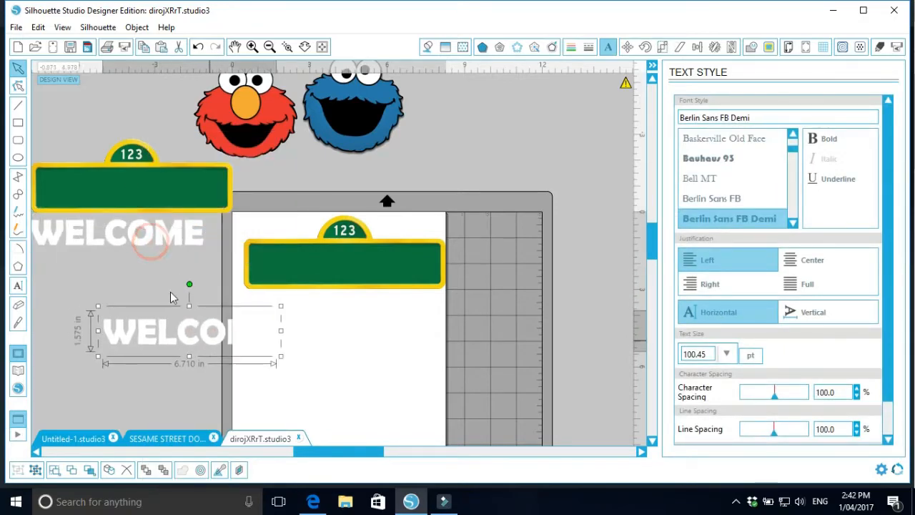
# Step: Put the original WELCOME text back on its sign and regroup the two
pyautogui.moveTo(153, 251); pyautogui.dragTo(163, 203)
pyautogui.moveTo(111, 235); pyautogui.dragTo(151, 197)
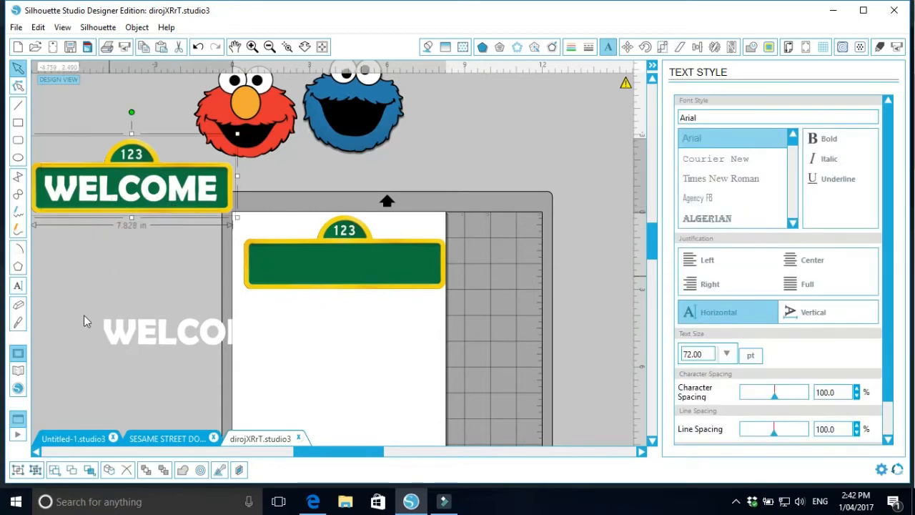
pyautogui.click(36, 470)
# Step: Replace the wording of the loose WELCOME text copy with TO
pyautogui.moveTo(162, 334); pyautogui.dragTo(123, 315)
pyautogui.doubleClick(123, 312)
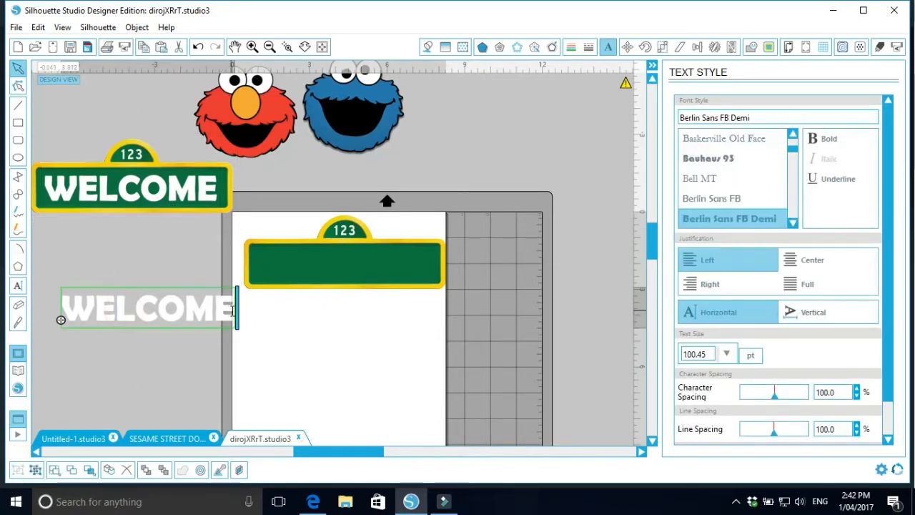
pyautogui.moveTo(231, 310); pyautogui.dragTo(144, 321)
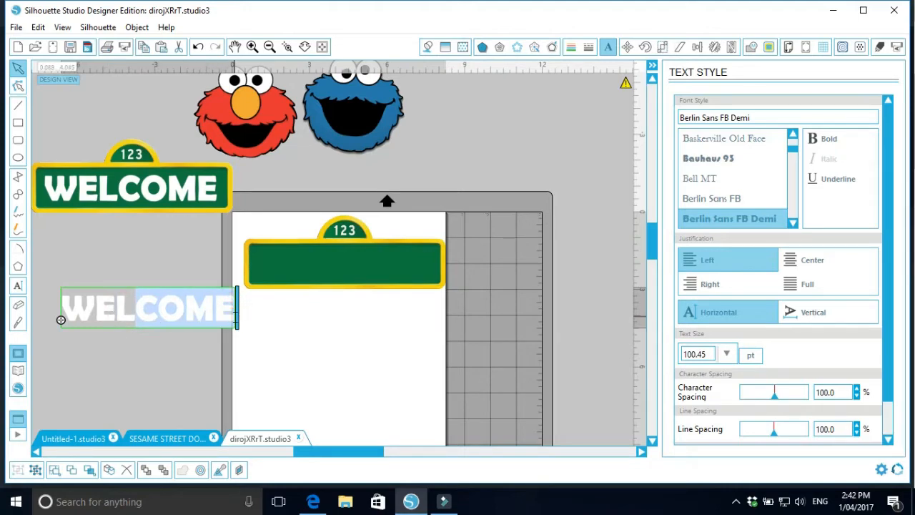
pyautogui.moveTo(232, 310); pyautogui.dragTo(72, 319)
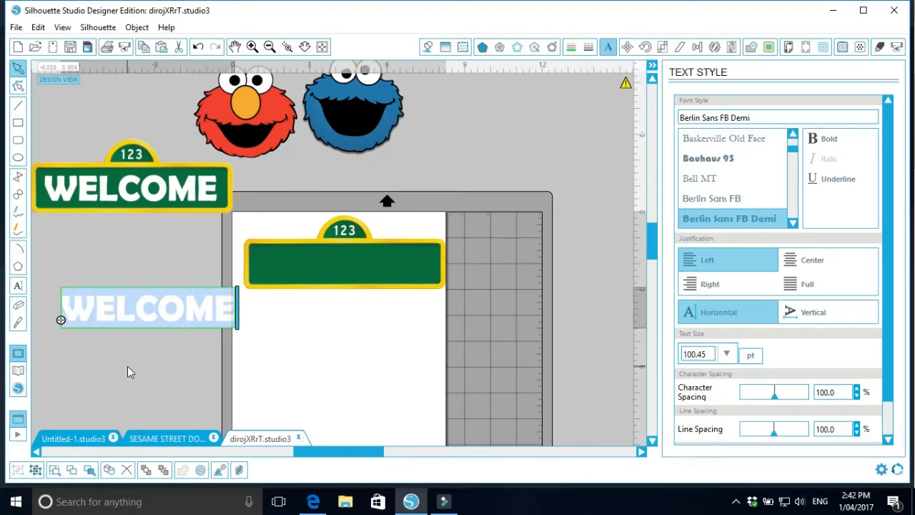
pyautogui.write('T')
pyautogui.press('BackSpace')
pyautogui.write('TO')
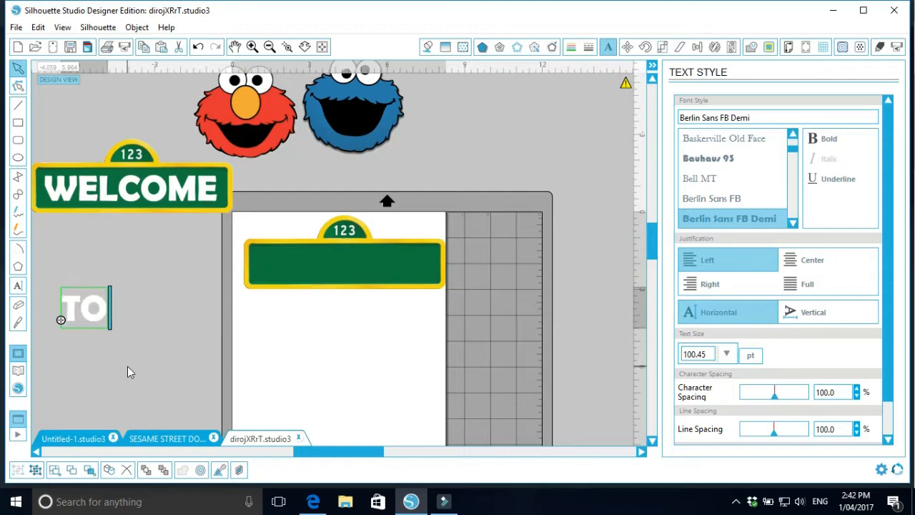
pyautogui.click(127, 371)
# Step: Centre the TO text on the blank sign, group the two, and move the sign off the page below the WELCOME sign
pyautogui.moveTo(89, 309); pyautogui.dragTo(352, 279)
pyautogui.click(340, 296)
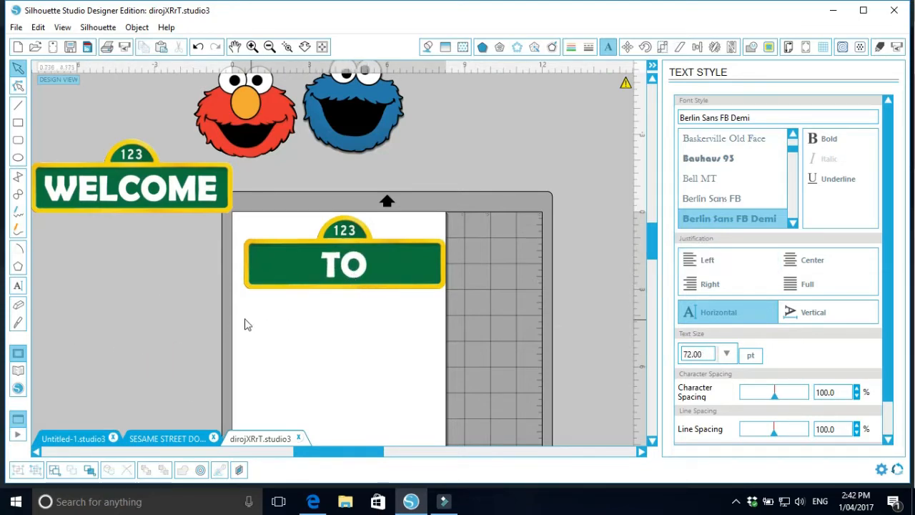
pyautogui.moveTo(239, 313); pyautogui.dragTo(441, 234)
pyautogui.click(18, 470)
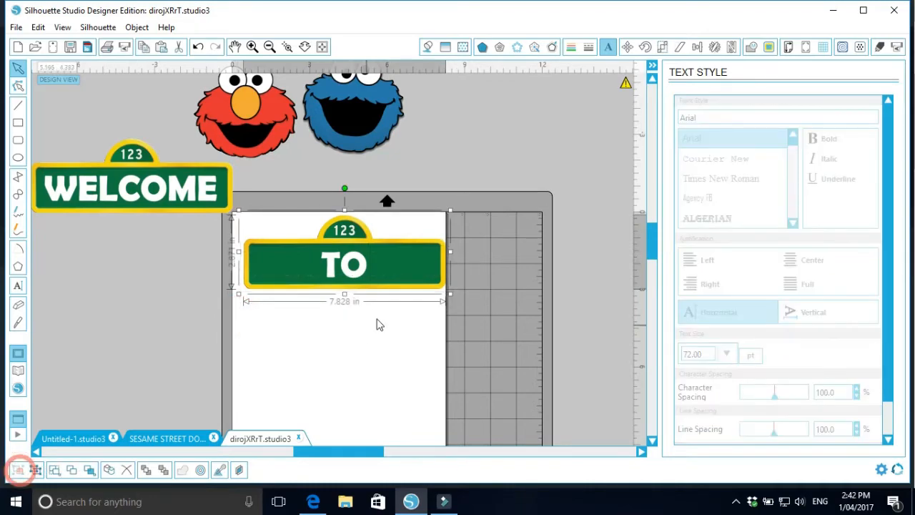
pyautogui.moveTo(359, 290); pyautogui.dragTo(158, 286)
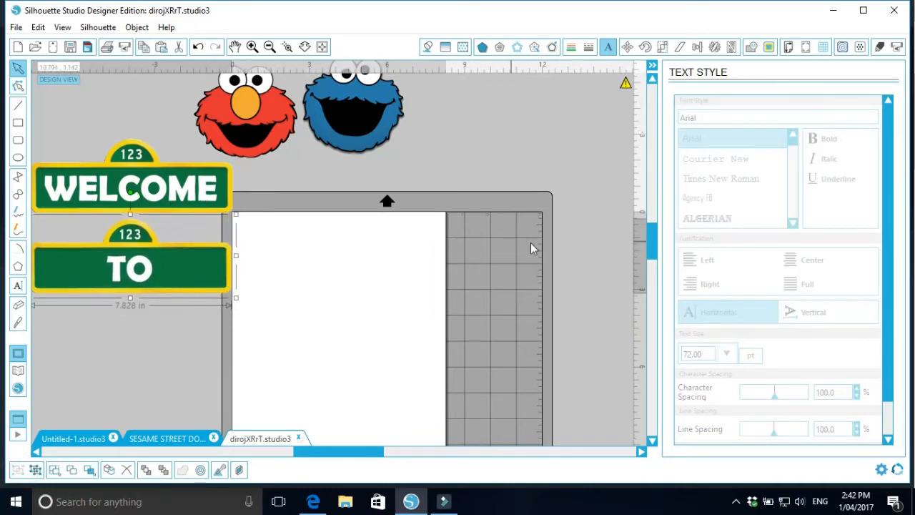
# Step: Bring the remaining blank 123 sign onto the upper part of the page
pyautogui.scroll(5, 540, 256)
pyautogui.moveTo(578, 114); pyautogui.dragTo(313, 414)
pyautogui.scroll(-4, 563, 344)
pyautogui.scroll(-2, 562, 343)
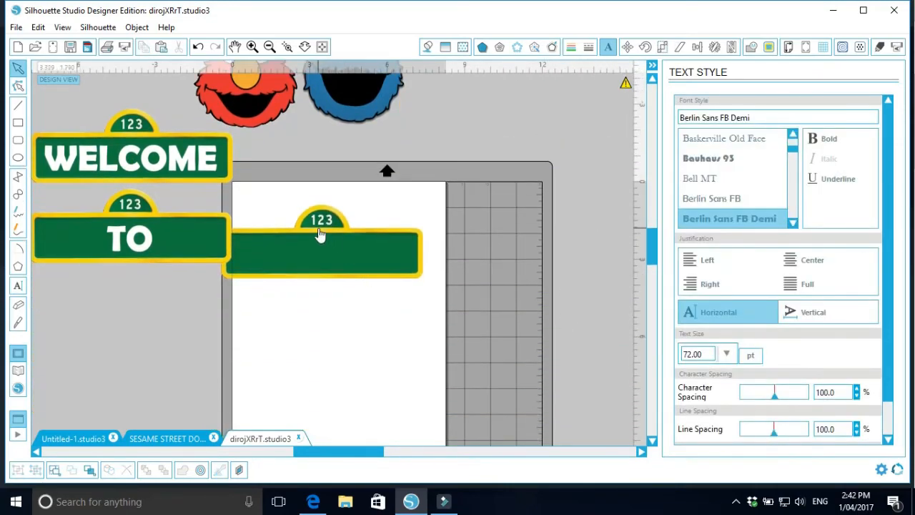
pyautogui.moveTo(321, 235); pyautogui.dragTo(351, 278)
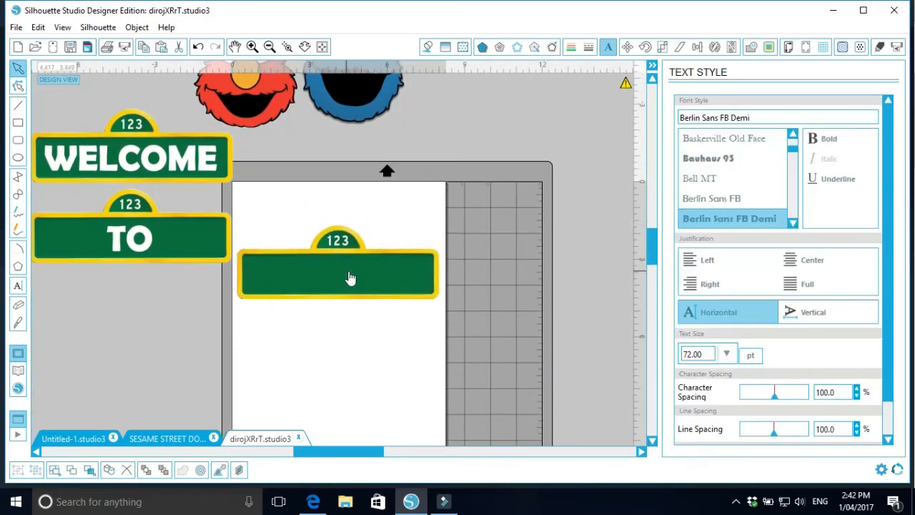
# Step: Ungroup the TO sign, duplicate its text into the empty area below, and regroup the sign with the original text
pyautogui.click(133, 239)
pyautogui.click(35, 469)
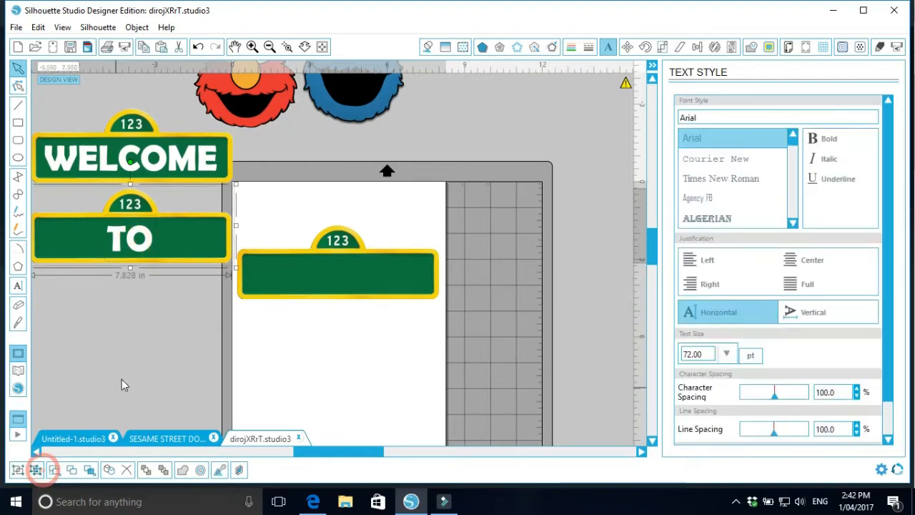
pyautogui.click(120, 379)
pyautogui.moveTo(133, 248); pyautogui.dragTo(133, 310)
pyautogui.click(146, 247)
pyautogui.rightClick(147, 247)
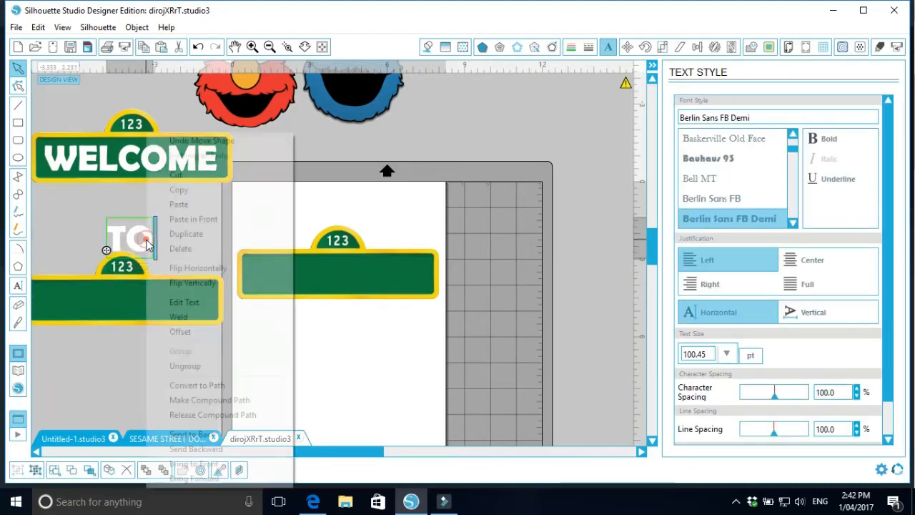
pyautogui.click(197, 235)
pyautogui.moveTo(151, 252); pyautogui.dragTo(180, 385)
pyautogui.moveTo(183, 310); pyautogui.dragTo(192, 249)
pyautogui.moveTo(52, 290); pyautogui.dragTo(178, 266)
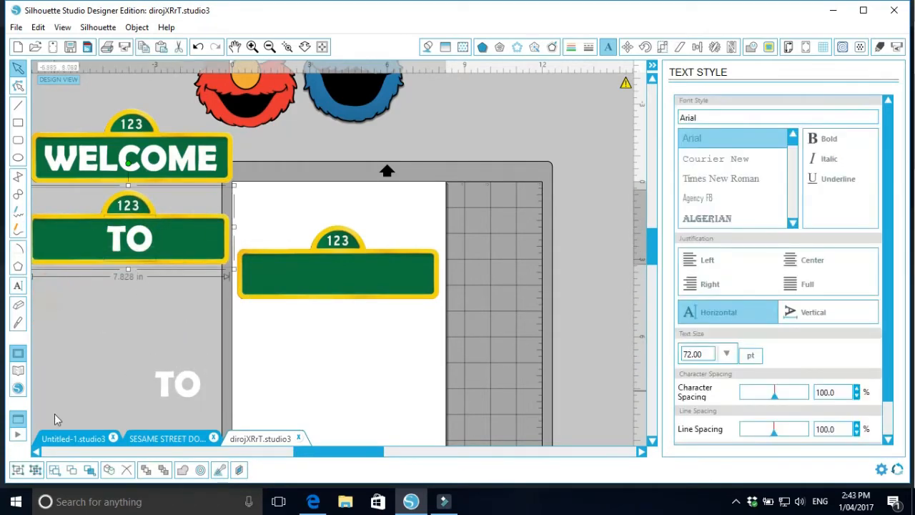
# Step: Replace the wording of the loose TO copy with the child's first name in possessive form followed by STREET
pyautogui.click(179, 390)
pyautogui.doubleClick(182, 387)
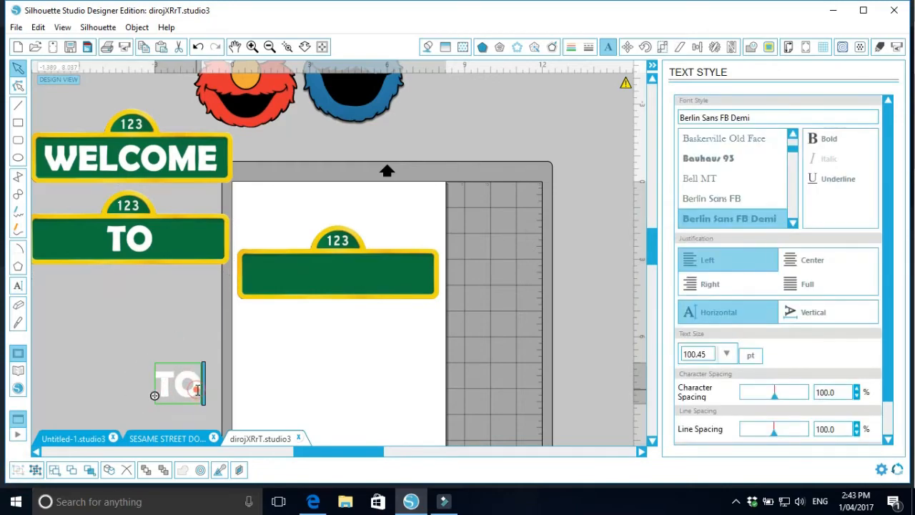
pyautogui.moveTo(202, 387); pyautogui.dragTo(145, 393)
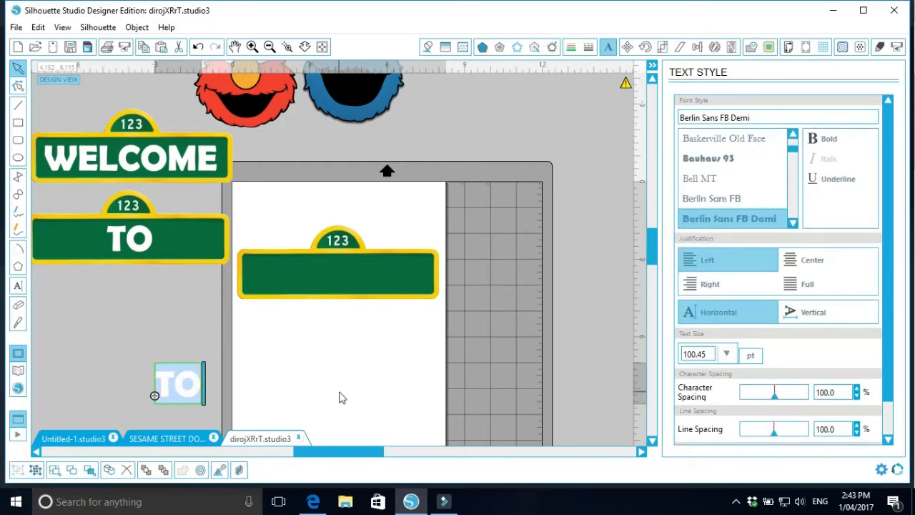
pyautogui.write('SAM')
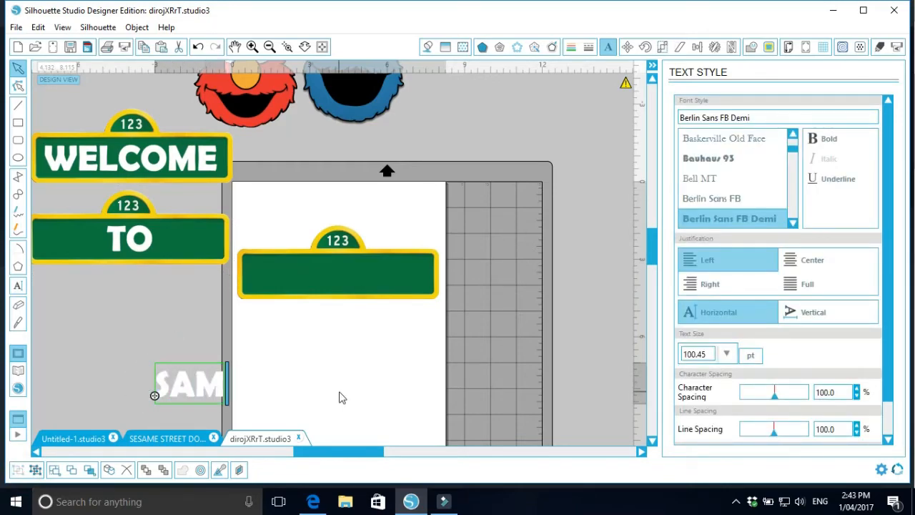
pyautogui.write("'")
pyautogui.write('STREET')
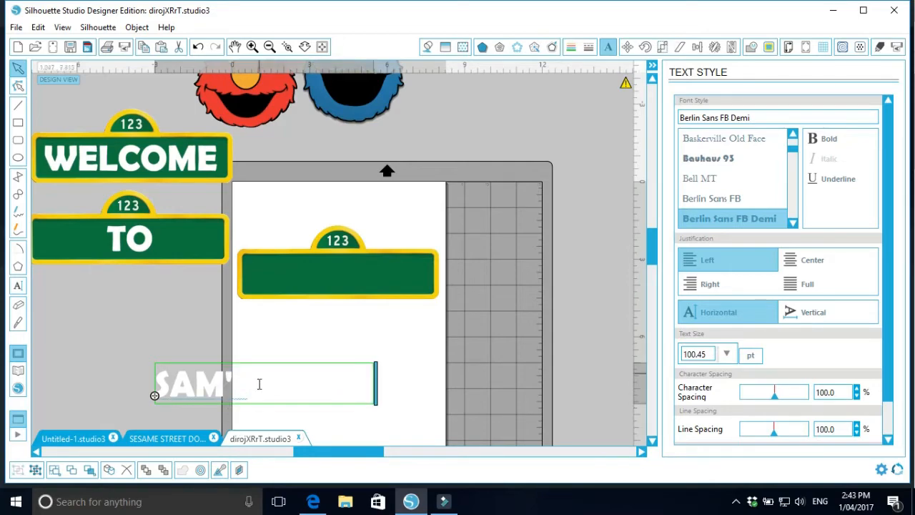
pyautogui.click(67, 393)
# Step: Move the personalised STREET text onto the blank sign on the page and add its name to the dictionary
pyautogui.moveTo(188, 392); pyautogui.dragTo(287, 286)
pyautogui.click(279, 280)
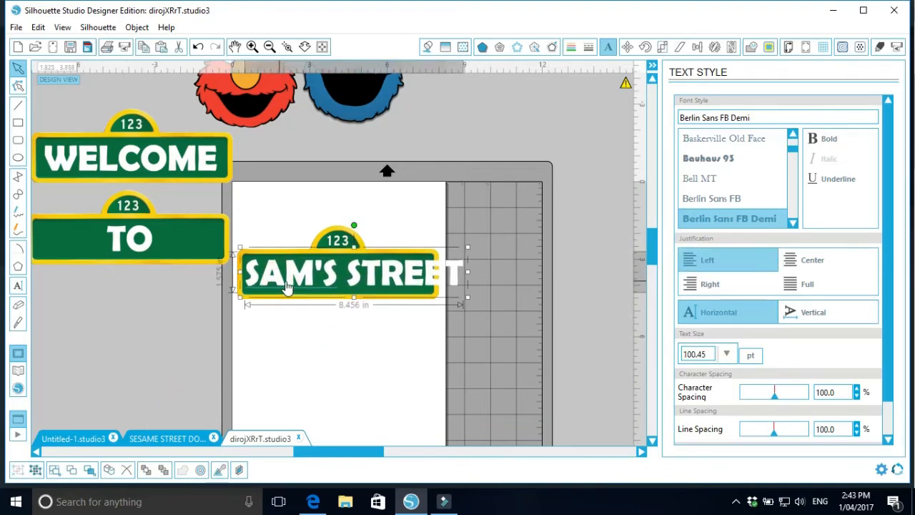
pyautogui.rightClick(288, 283)
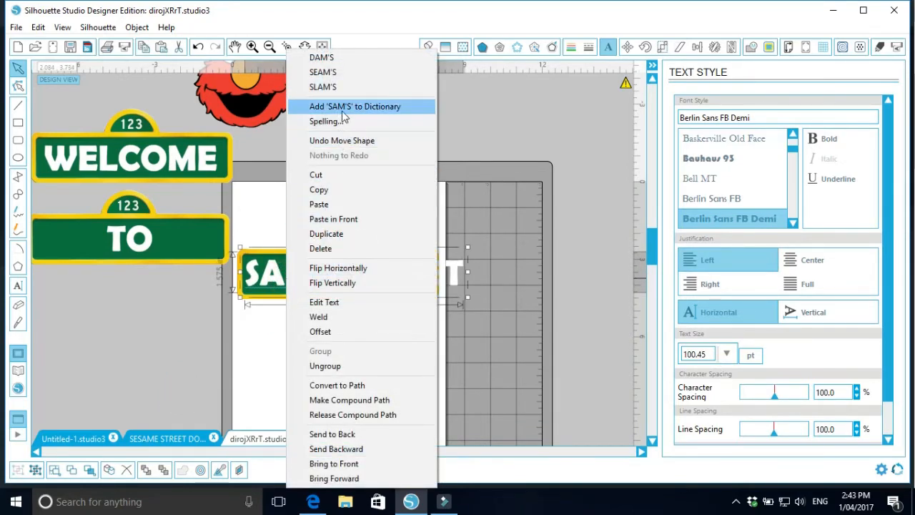
pyautogui.click(343, 108)
# Step: Shrink the personalised STREET text to about 7 in wide, centre it on the sign's green area, and group the two
pyautogui.click(313, 290)
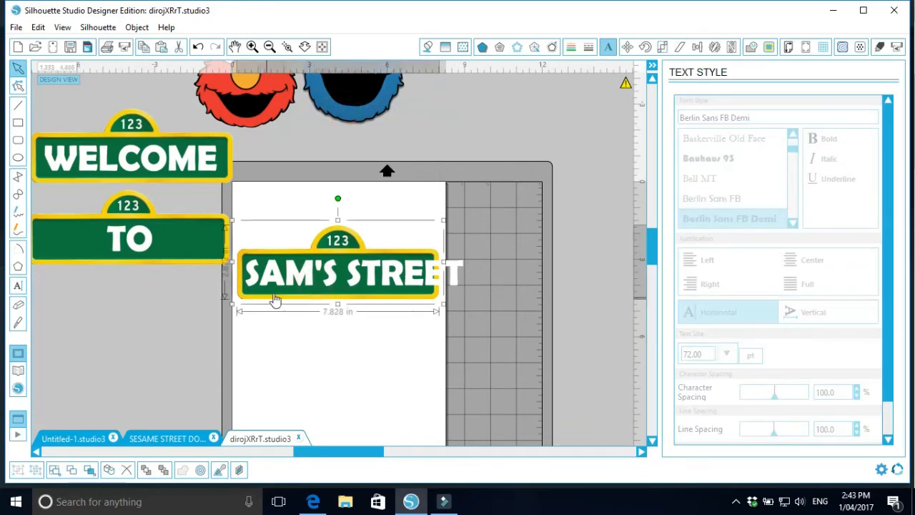
pyautogui.moveTo(255, 297)
pyautogui.mouseDown()
pyautogui.moveTo(169, 319)
pyautogui.moveTo(286, 280)
pyautogui.moveTo(240, 299)
pyautogui.mouseUp()
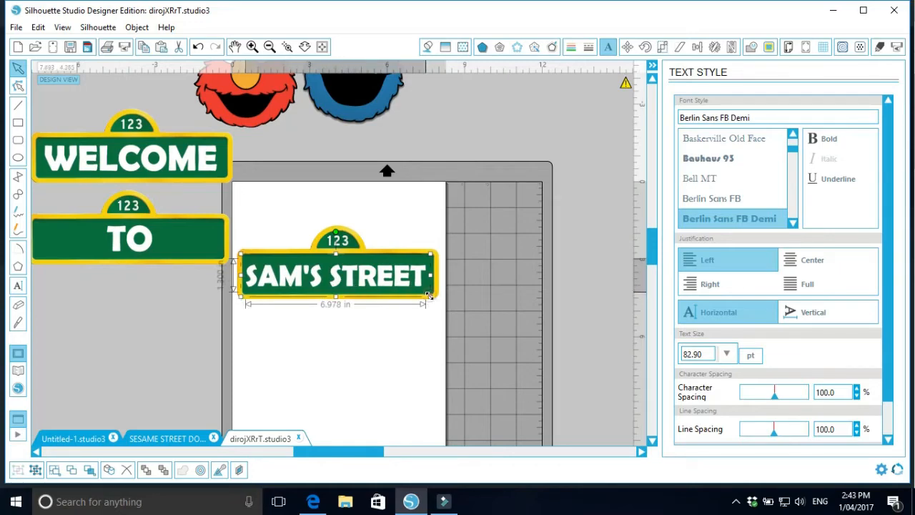
pyautogui.moveTo(429, 296); pyautogui.dragTo(408, 281)
pyautogui.click(392, 317)
pyautogui.moveTo(258, 310); pyautogui.dragTo(417, 309)
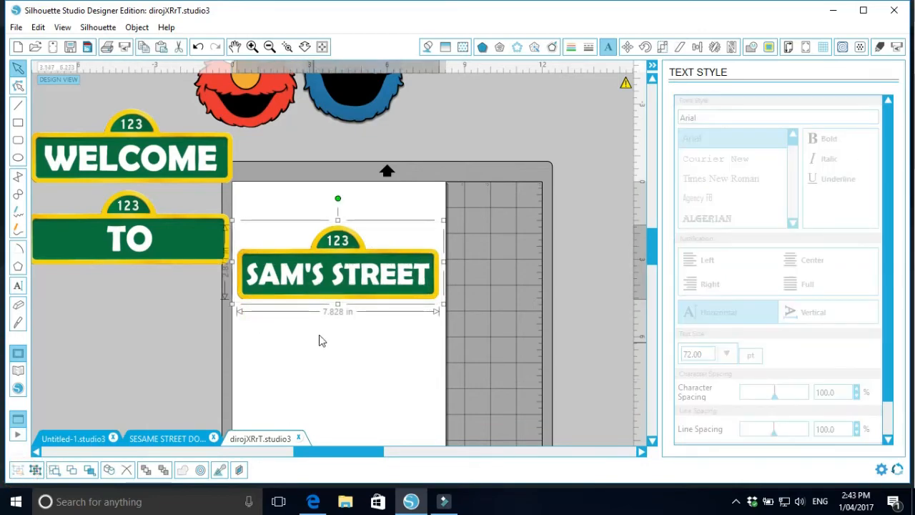
# Step: Arrange the three signs down the page with WELCOME above, TO in the middle and the personalised STREET sign below
pyautogui.moveTo(366, 296); pyautogui.dragTo(377, 404)
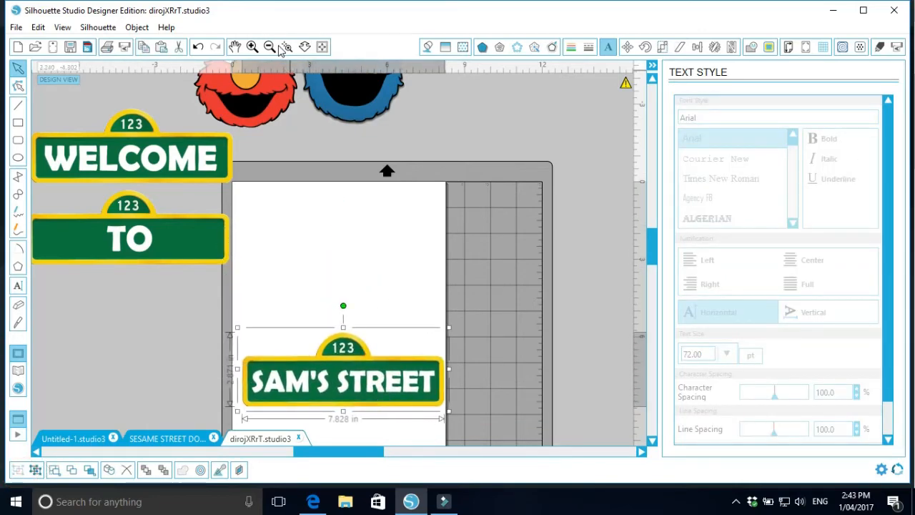
pyautogui.click(270, 46)
pyautogui.click(270, 46)
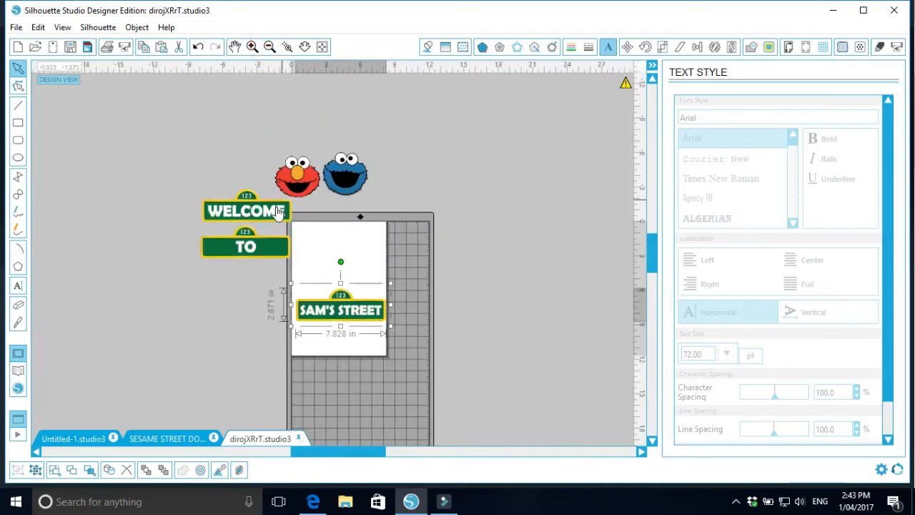
pyautogui.moveTo(275, 204); pyautogui.dragTo(369, 245)
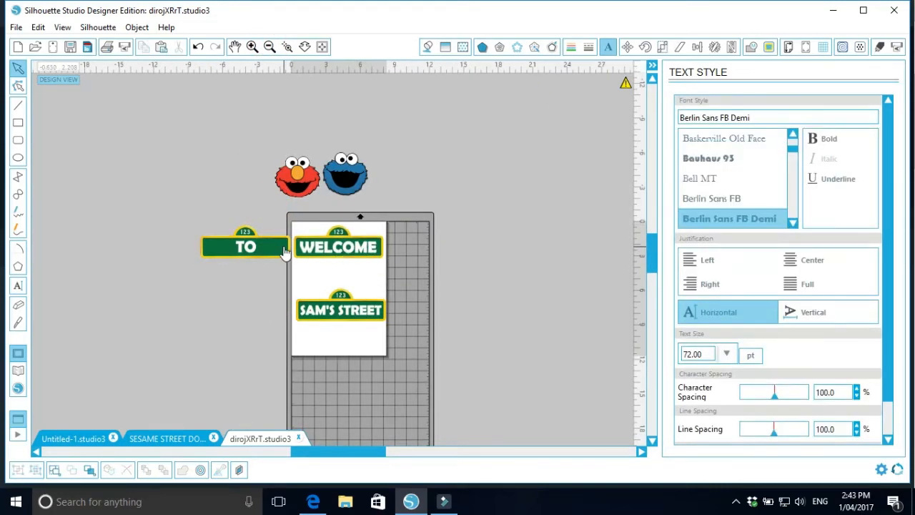
pyautogui.moveTo(284, 251); pyautogui.dragTo(378, 284)
pyautogui.moveTo(371, 315); pyautogui.dragTo(371, 326)
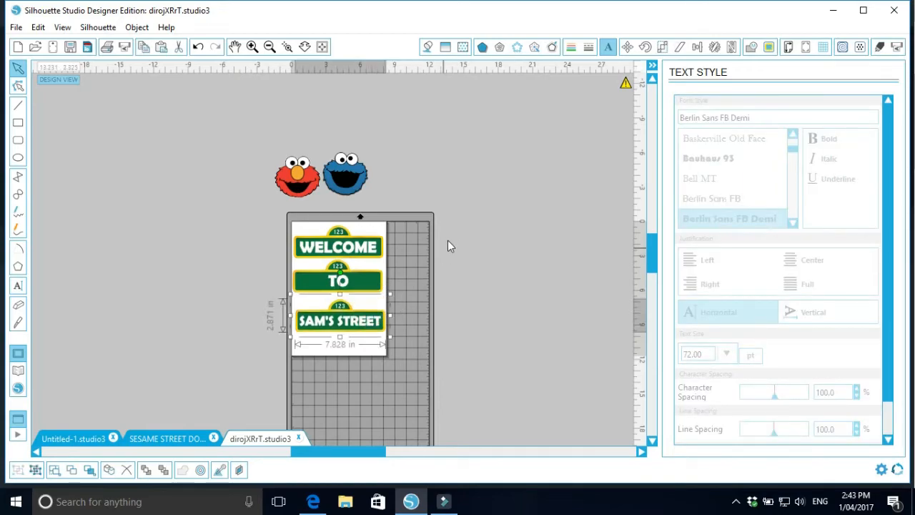
# Step: Move the personalised STREET sign slightly closer to the TO sign, in line with the other two signs
pyautogui.click(473, 231)
pyautogui.click(252, 46)
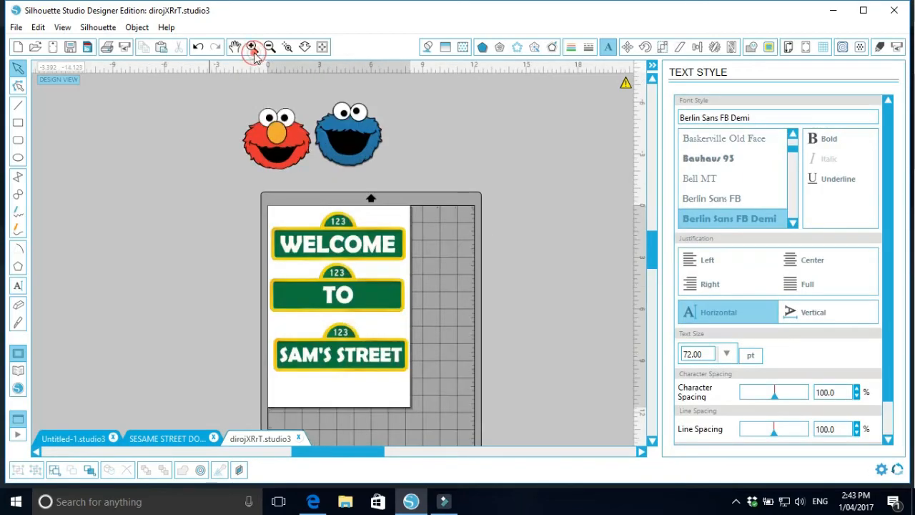
pyautogui.click(252, 47)
pyautogui.scroll(-3, 491, 204)
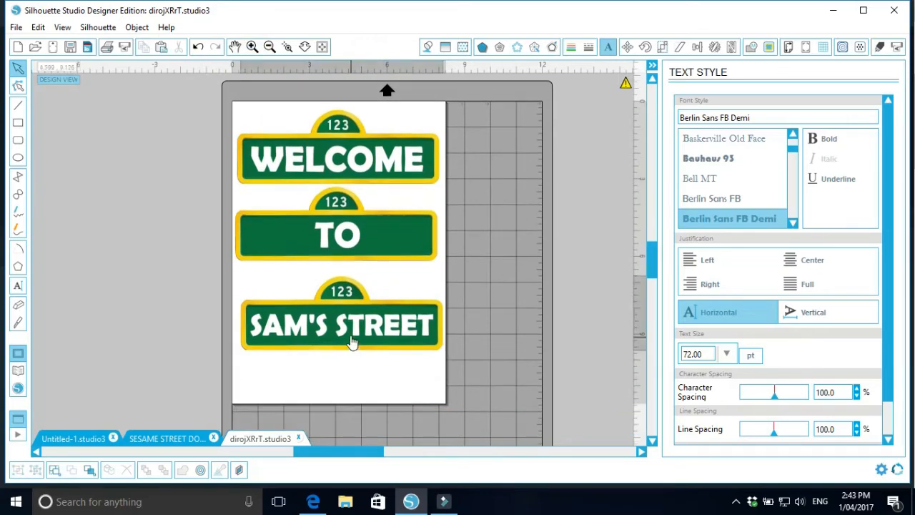
pyautogui.moveTo(351, 343); pyautogui.dragTo(351, 335)
pyautogui.scroll(2, 384, 204)
pyautogui.scroll(1, 382, 203)
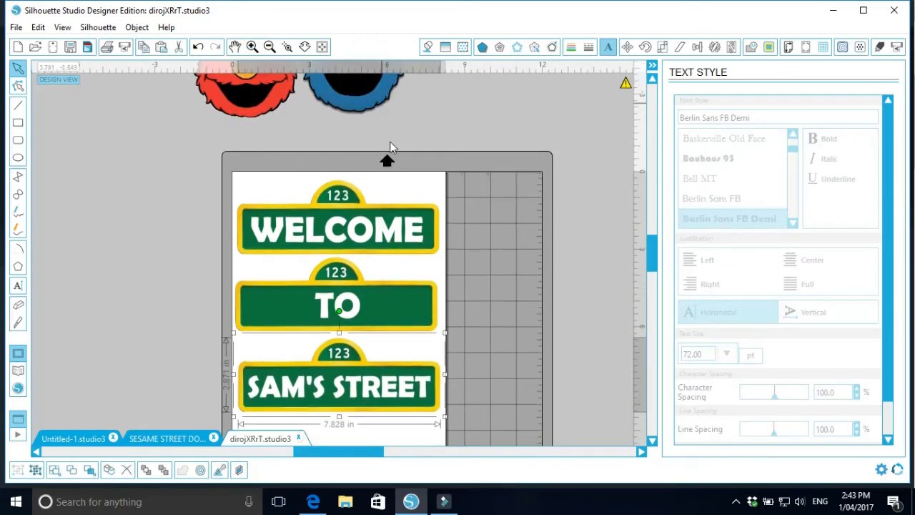
pyautogui.scroll(-3, 479, 273)
pyautogui.click(490, 375)
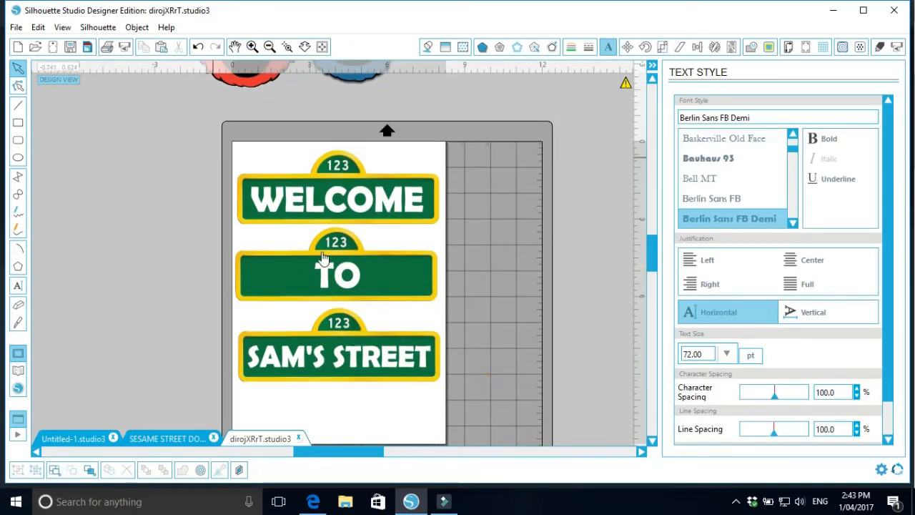
# Step: Review the printer and page range in the print settings, and leave them without printing
pyautogui.click(15, 27)
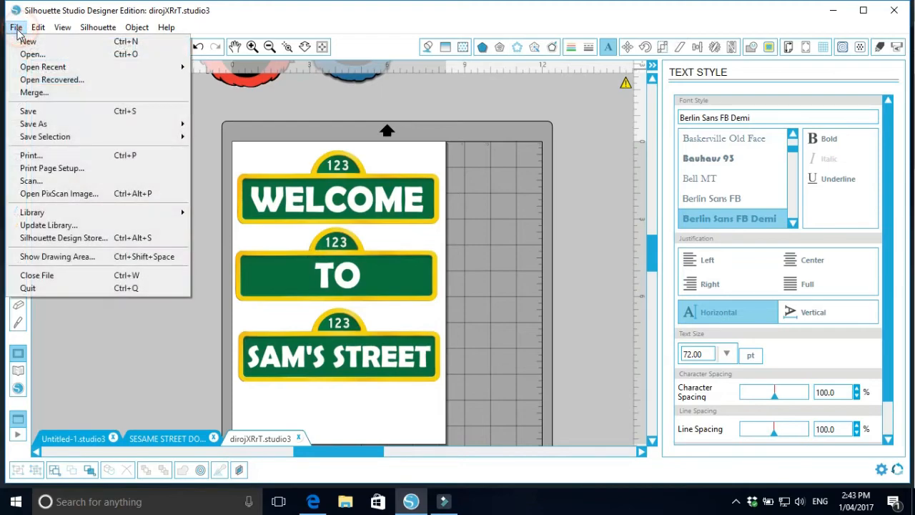
pyautogui.click(42, 152)
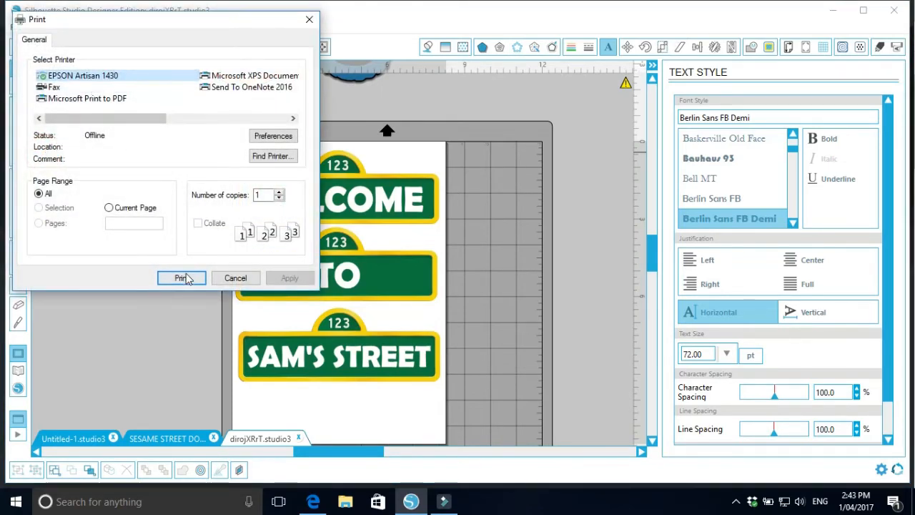
pyautogui.click(184, 280)
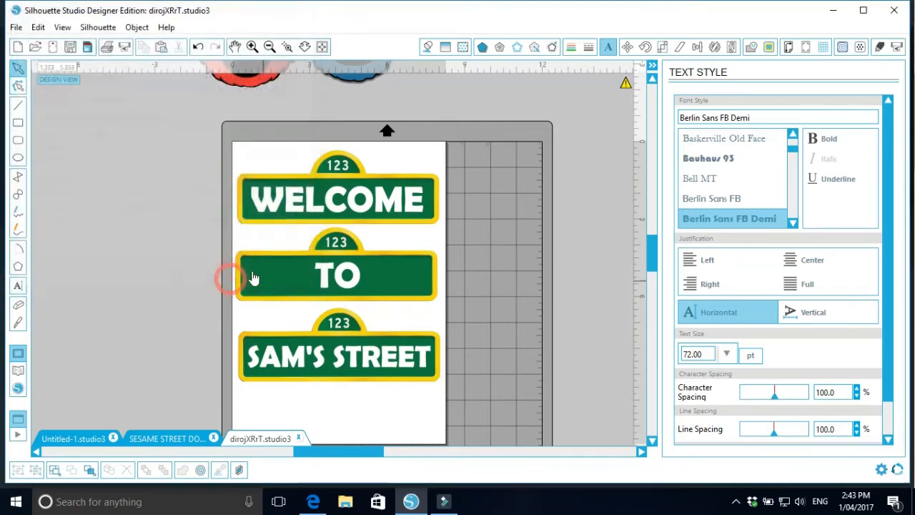
# Step: Review the available paper sizes, including A4 210 x 297 mm, in the print page setup and leave the settings unchanged
pyautogui.click(16, 27)
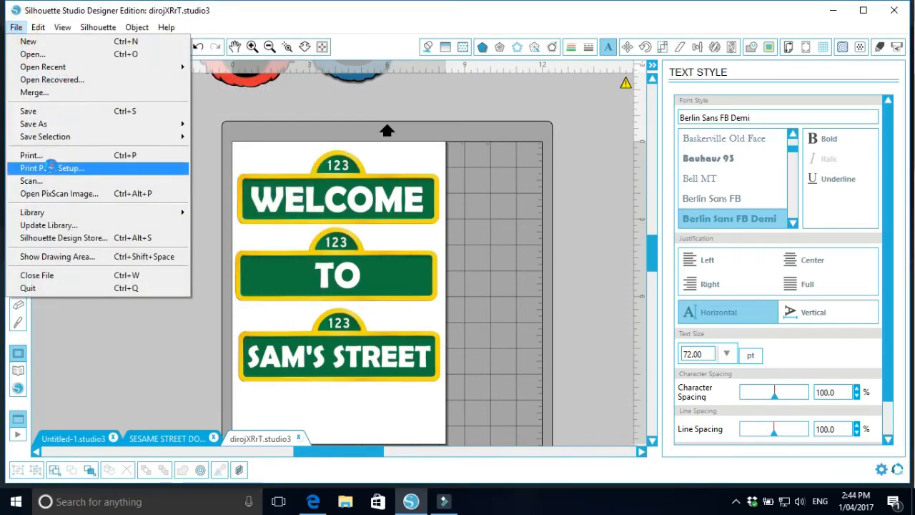
pyautogui.click(52, 168)
pyautogui.click(116, 213)
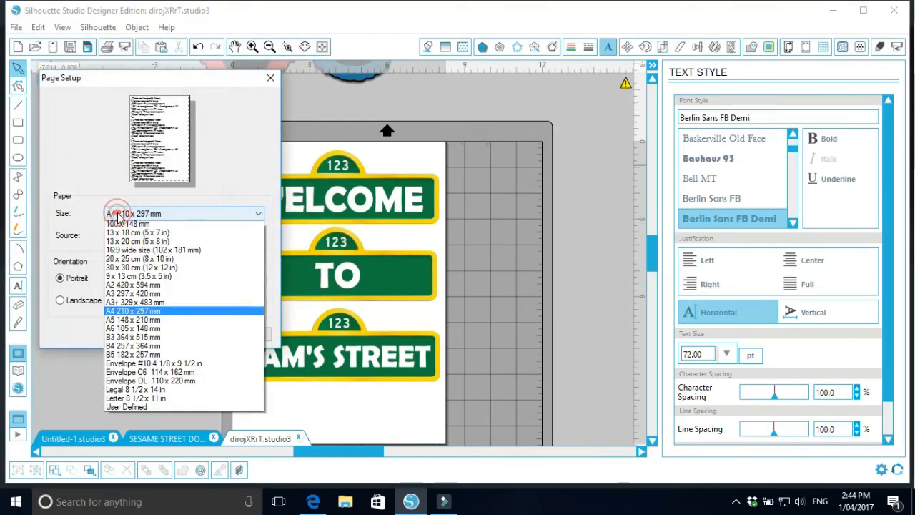
pyautogui.click(140, 215)
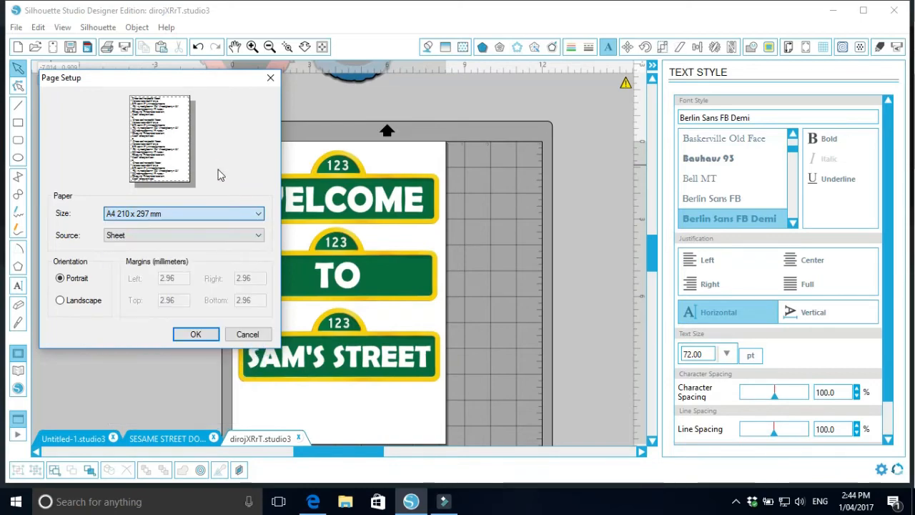
pyautogui.click(148, 217)
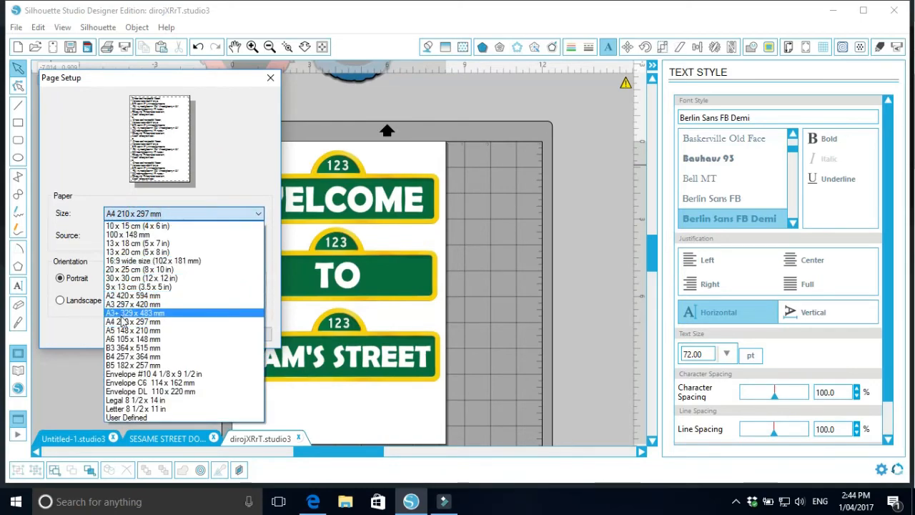
pyautogui.click(236, 170)
pyautogui.click(245, 332)
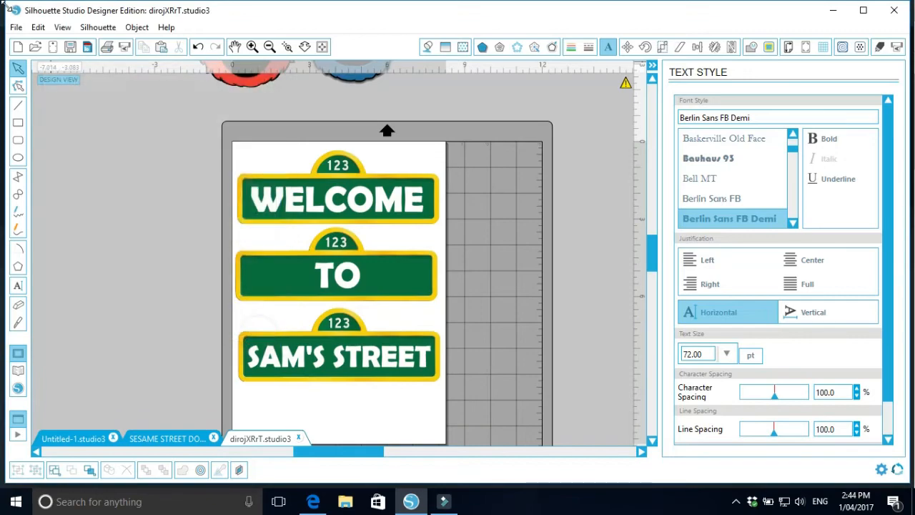
# Step: Look up the Sesame st Clients folder inside Sesame St as a library save location, and cancel without saving
pyautogui.click(15, 27)
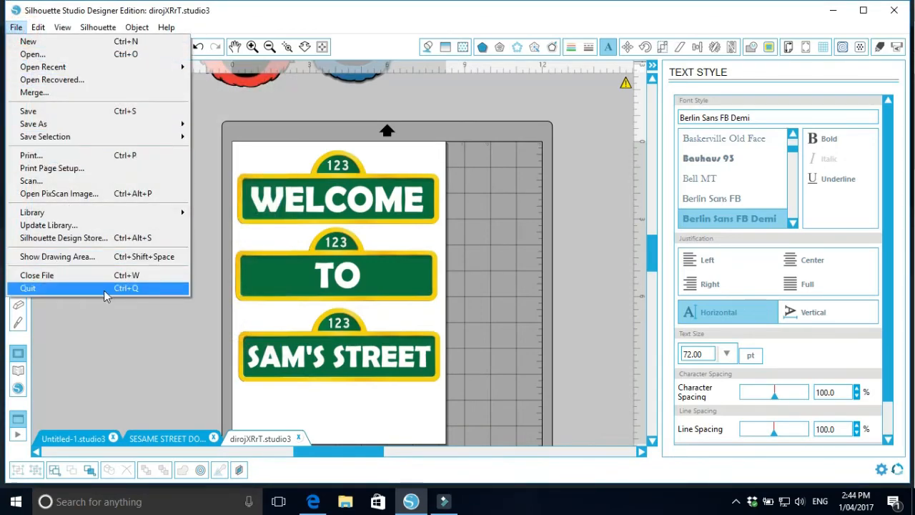
pyautogui.click(117, 356)
pyautogui.click(16, 27)
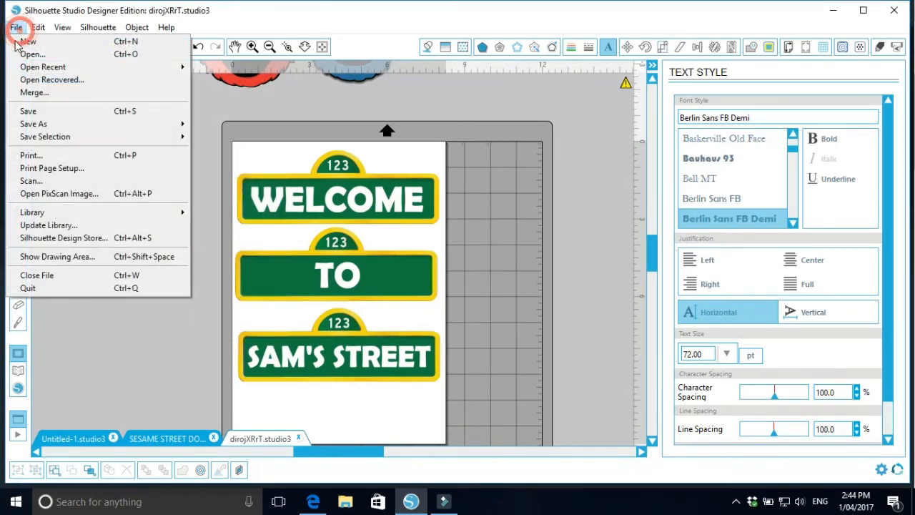
pyautogui.moveTo(43, 123)
pyautogui.click(236, 137)
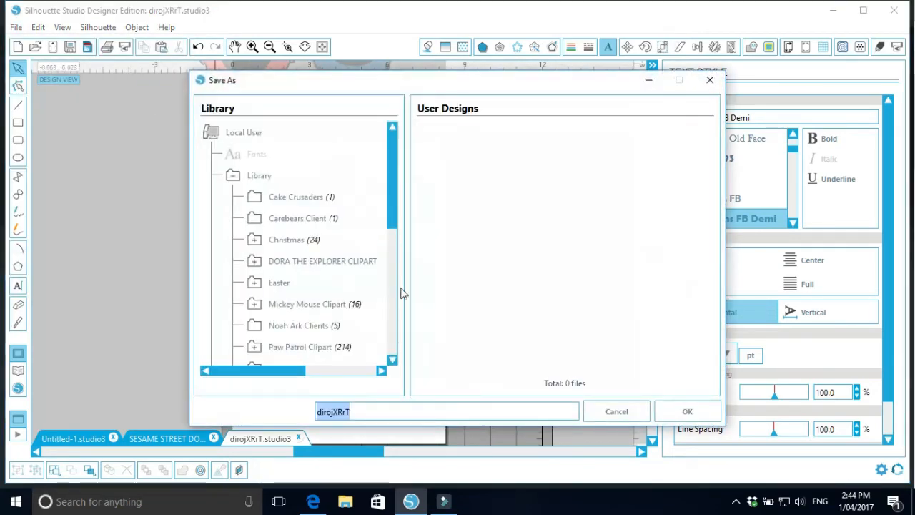
pyautogui.moveTo(393, 212); pyautogui.dragTo(393, 287)
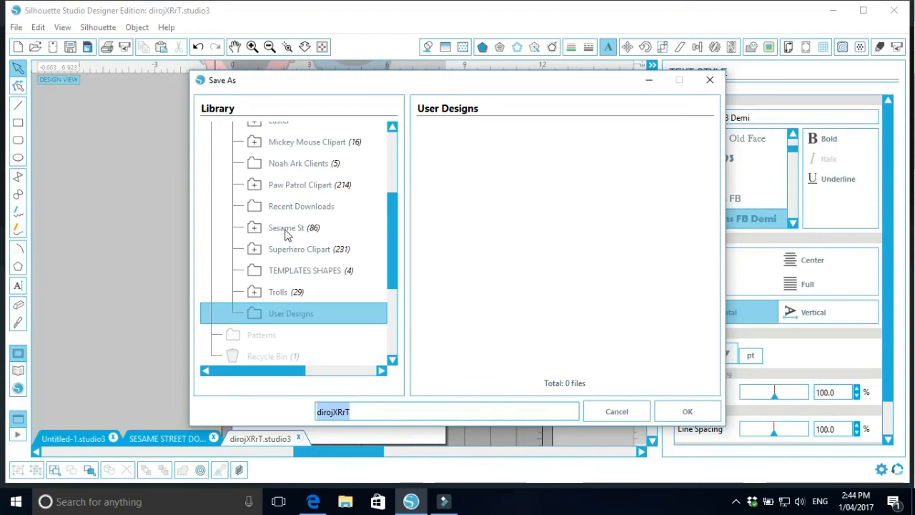
pyautogui.click(263, 233)
pyautogui.click(255, 229)
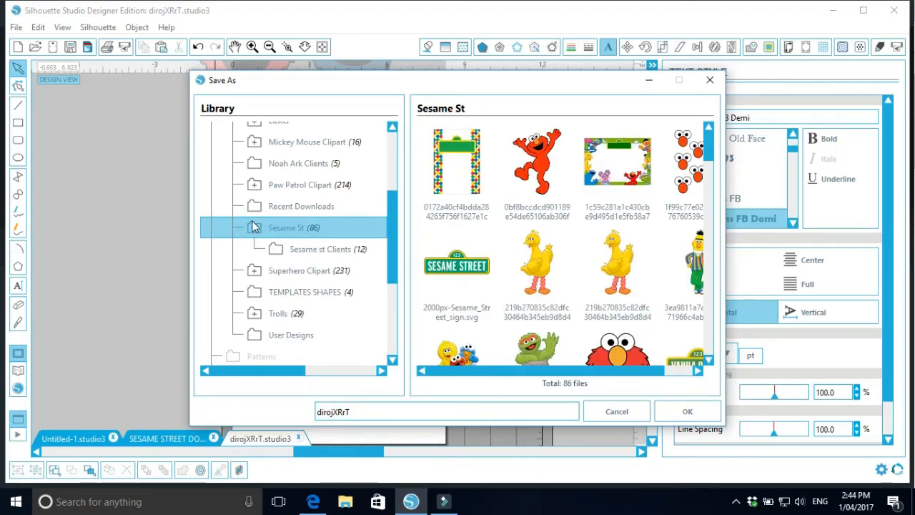
pyautogui.click(322, 250)
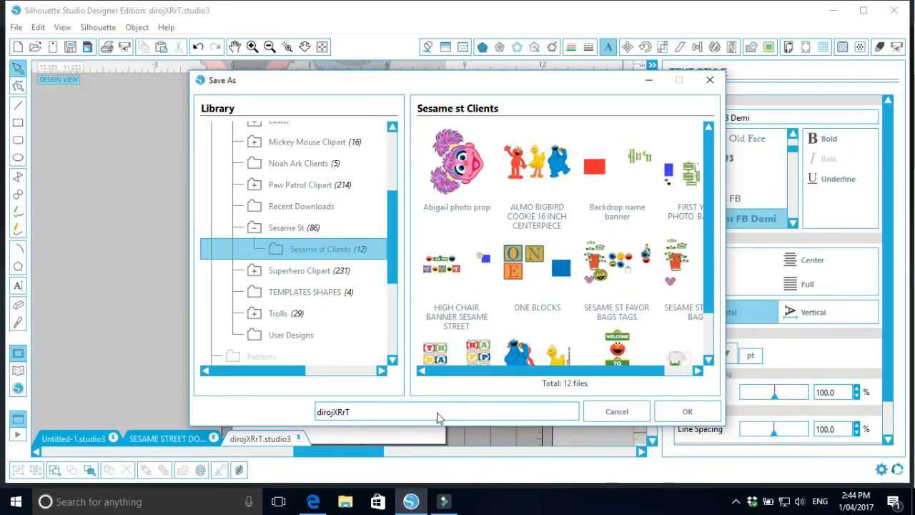
pyautogui.moveTo(365, 412); pyautogui.dragTo(300, 411)
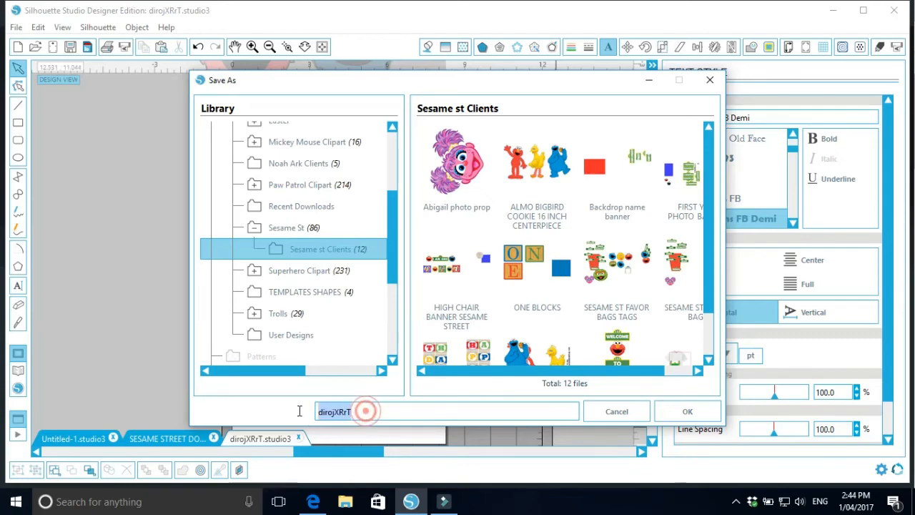
pyautogui.click(614, 415)
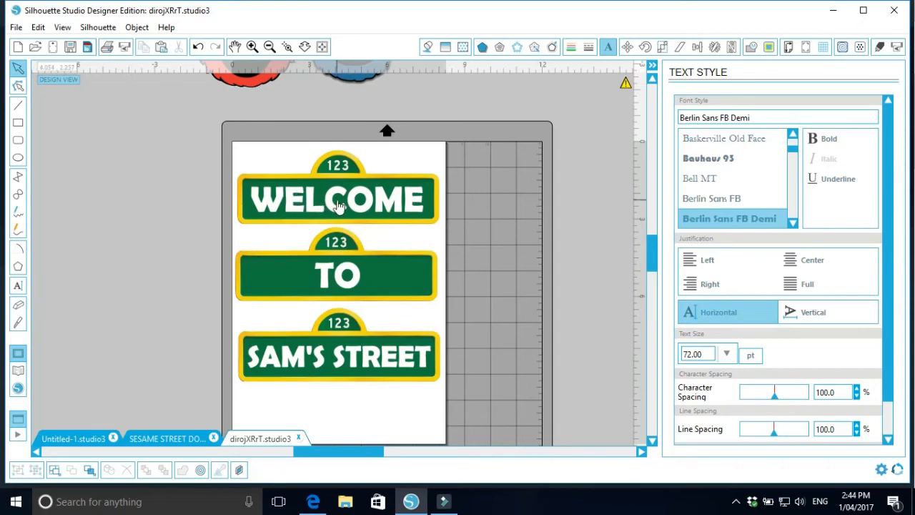
# Step: Move the three signs off the page to its left side, and place the Elmo and Cookie Monster faces on the page
pyautogui.moveTo(336, 201); pyautogui.dragTo(107, 137)
pyautogui.moveTo(263, 260); pyautogui.dragTo(108, 235)
pyautogui.moveTo(294, 336); pyautogui.dragTo(69, 274)
pyautogui.moveTo(192, 242); pyautogui.dragTo(96, 185)
pyautogui.moveTo(237, 77); pyautogui.dragTo(290, 243)
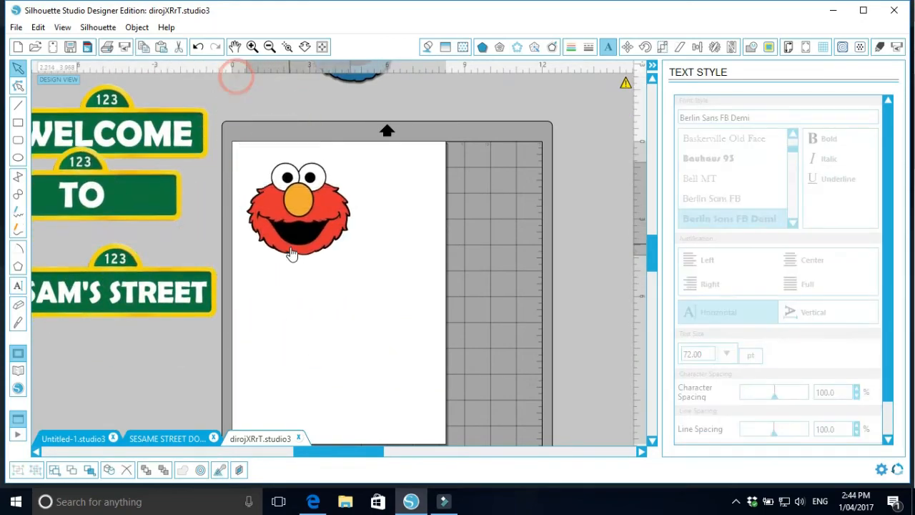
pyautogui.moveTo(349, 84); pyautogui.dragTo(359, 351)
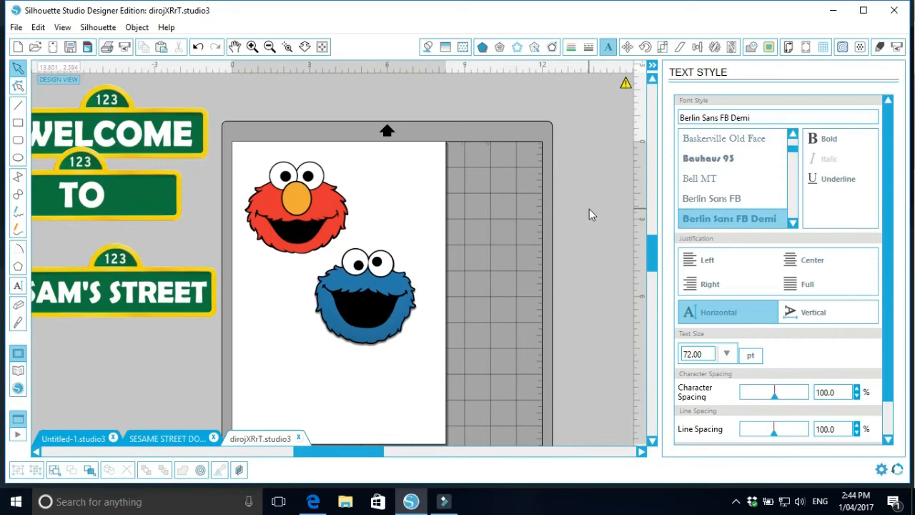
# Step: Line up the WELCOME and TO signs above the personalised STREET sign, and move both character faces off the page to just above it
pyautogui.moveTo(135, 199); pyautogui.dragTo(170, 217)
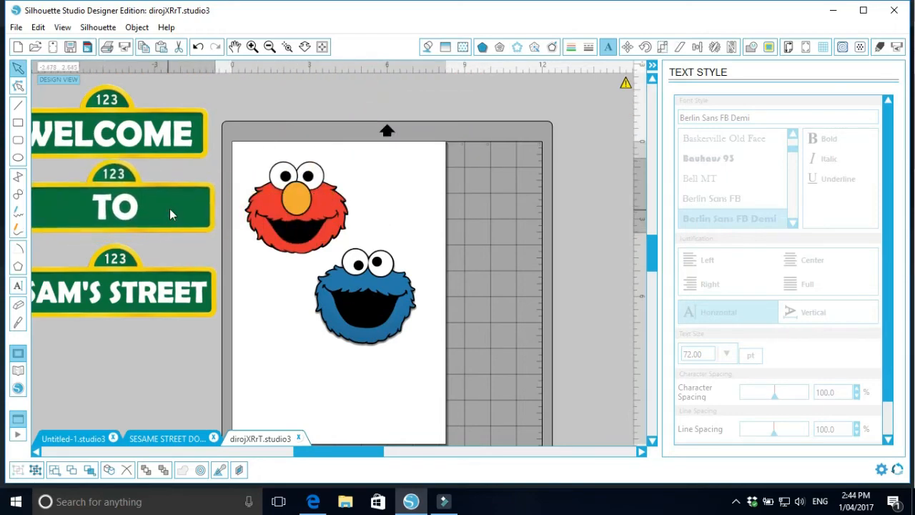
pyautogui.moveTo(172, 143); pyautogui.dragTo(178, 132)
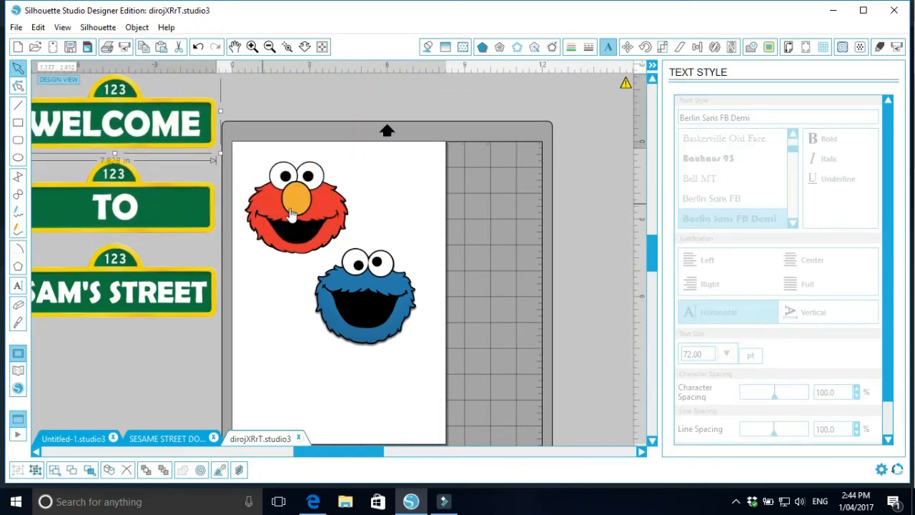
pyautogui.moveTo(296, 209); pyautogui.dragTo(320, 66)
pyautogui.moveTo(343, 302); pyautogui.dragTo(406, 77)
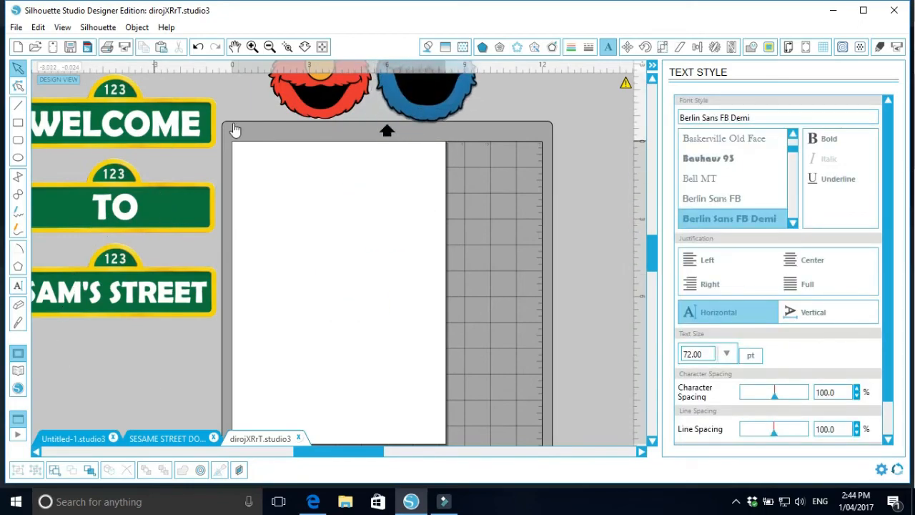
# Step: In the SESAME STREET DOOR SIGN document, move the personalised STREET sign onto the upper part of the page
pyautogui.click(169, 438)
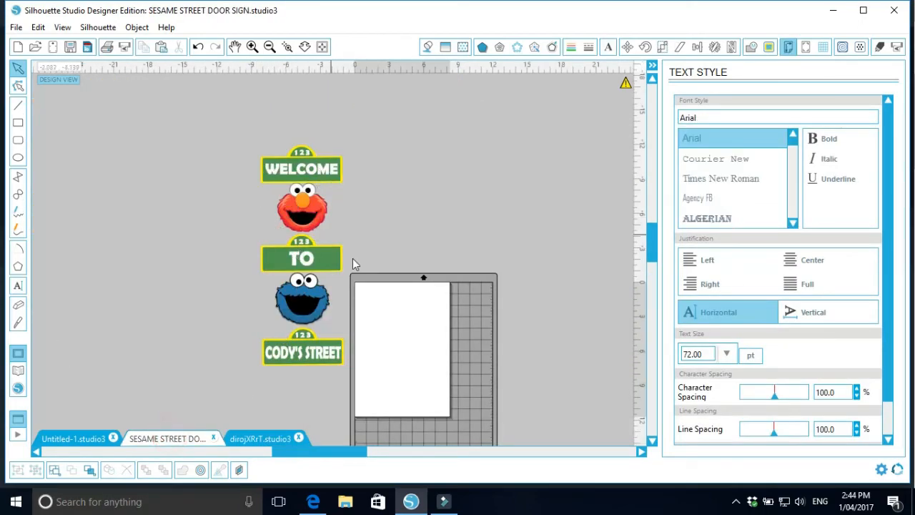
pyautogui.moveTo(308, 359); pyautogui.dragTo(402, 316)
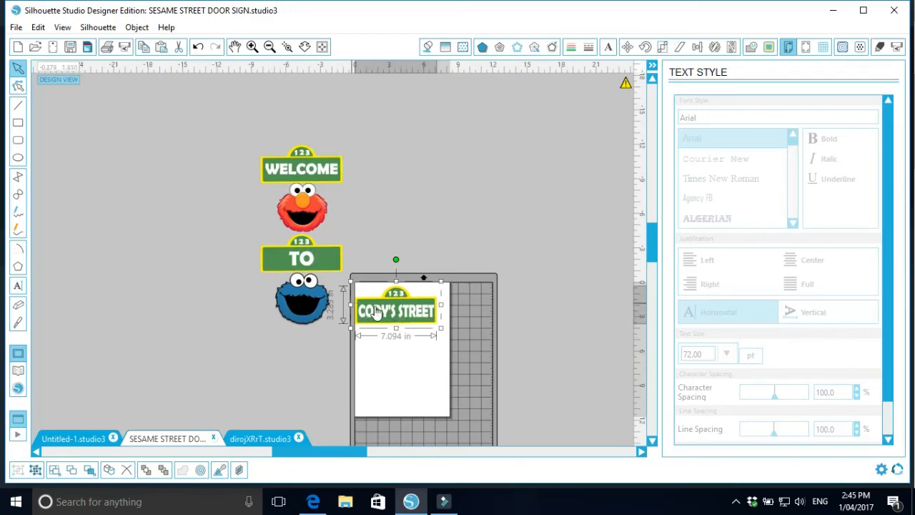
# Step: Browse the text tool's font list as far as Berlin Sans FB Demi, and return to the document with the three new signs
pyautogui.click(18, 286)
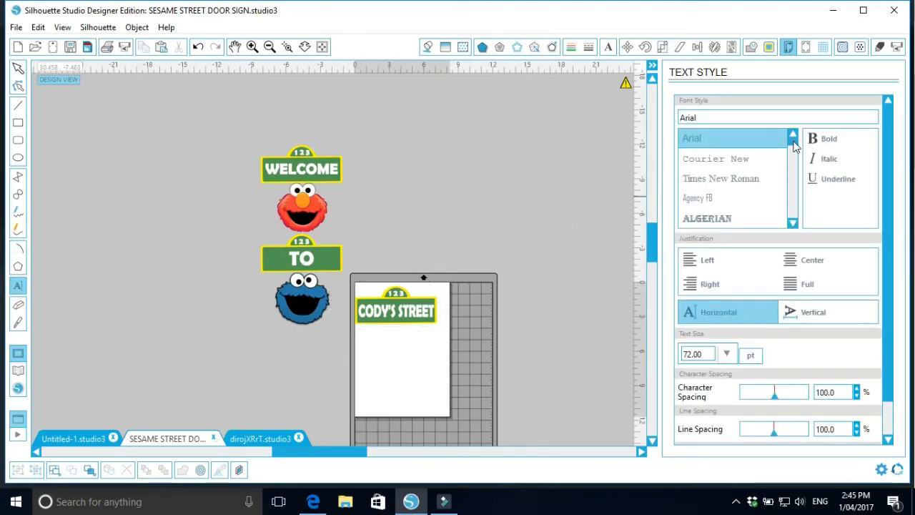
pyautogui.moveTo(796, 145); pyautogui.dragTo(798, 154)
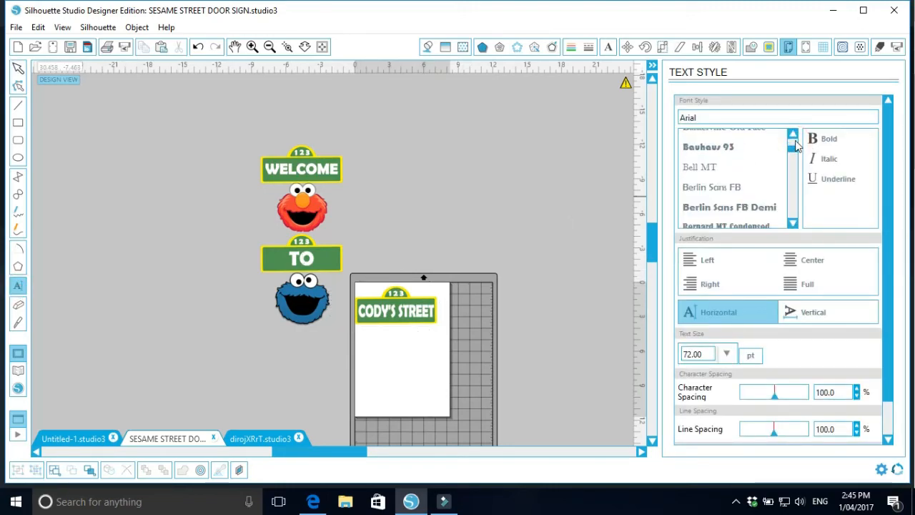
pyautogui.click(793, 134)
pyautogui.click(793, 134)
pyautogui.click(792, 223)
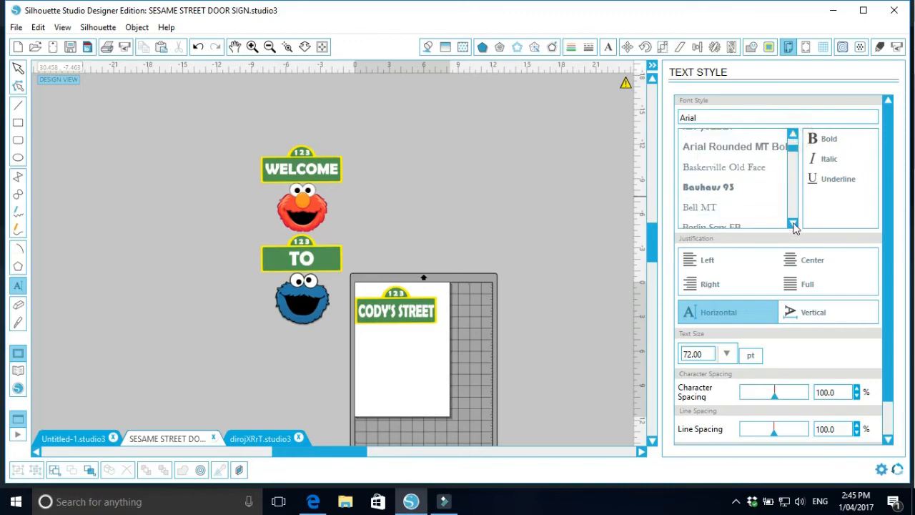
pyautogui.click(792, 223)
pyautogui.click(793, 224)
pyautogui.click(792, 223)
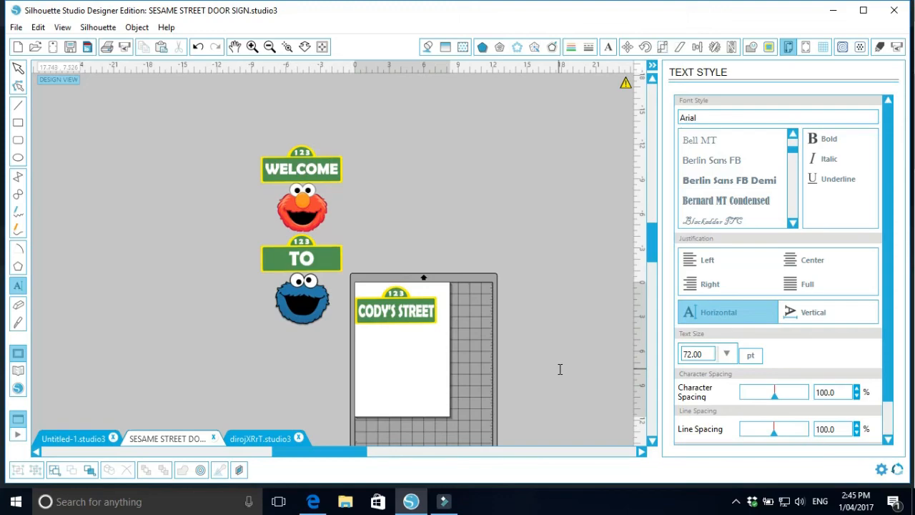
pyautogui.click(273, 440)
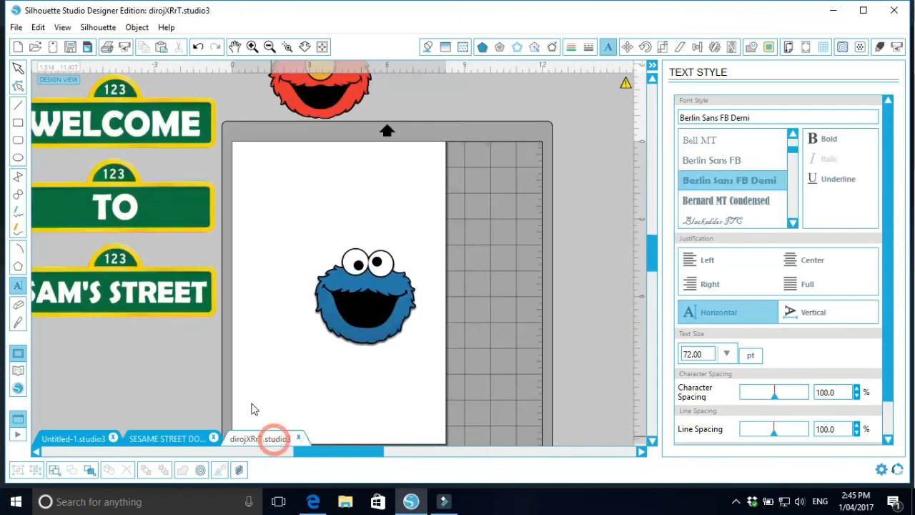